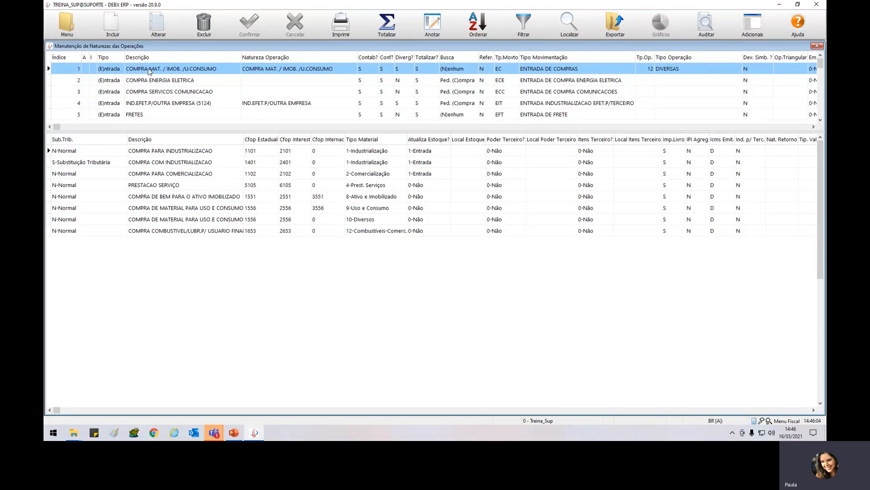
# - Open the COMPRA MAT. / IMOB. /U.CONSUMO operation nature for editing and move its form nearer the middle of the workspace
pyautogui.click(168, 25)
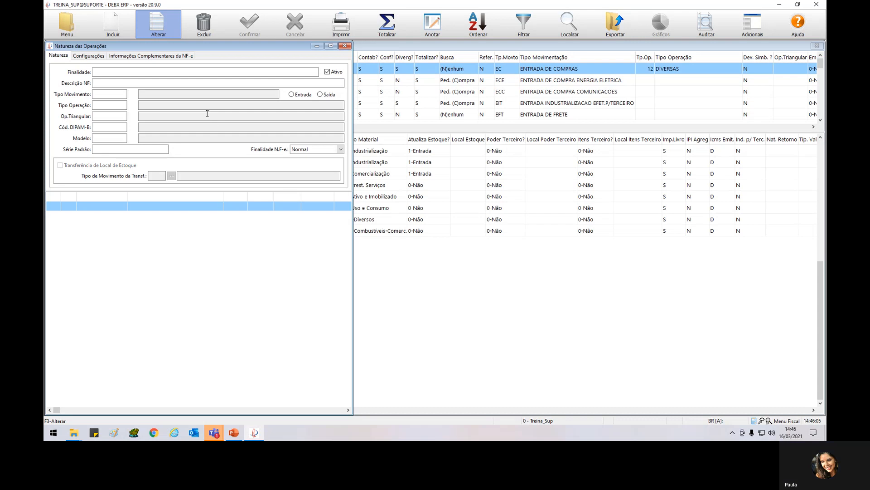
pyautogui.click(105, 94)
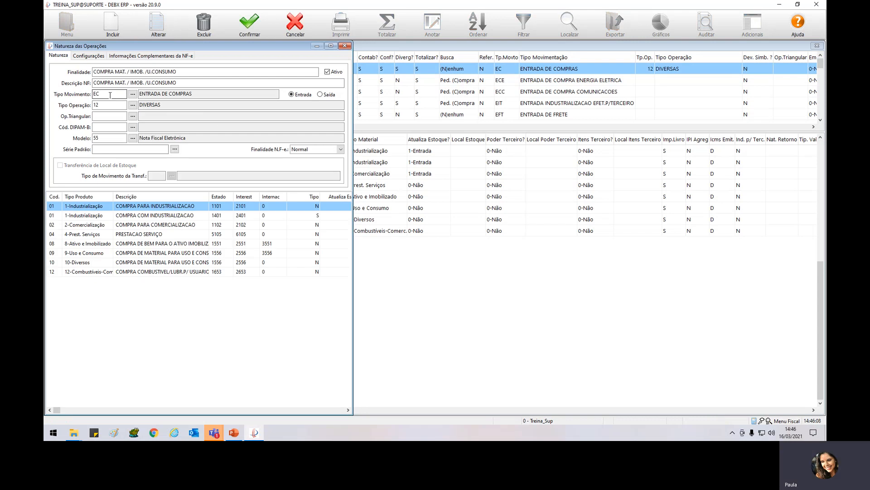
pyautogui.doubleClick(105, 95)
pyautogui.moveTo(159, 71); pyautogui.dragTo(174, 79)
pyautogui.click(193, 82)
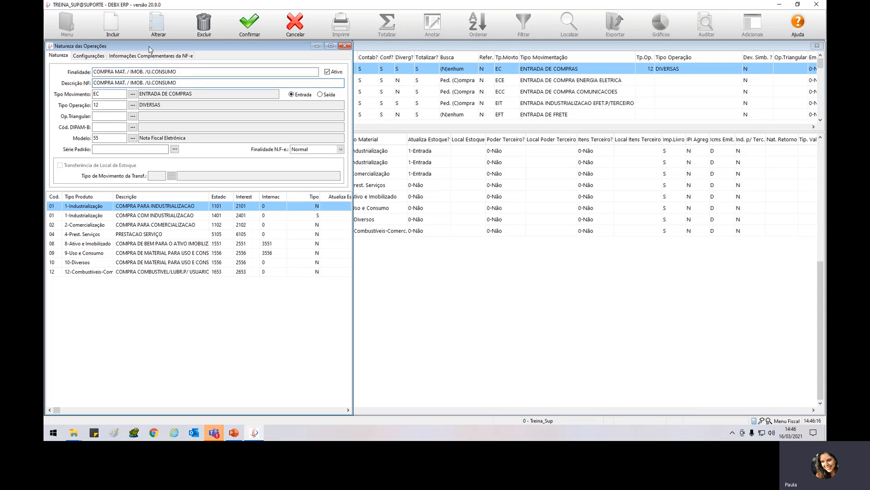
pyautogui.moveTo(156, 49); pyautogui.dragTo(374, 49)
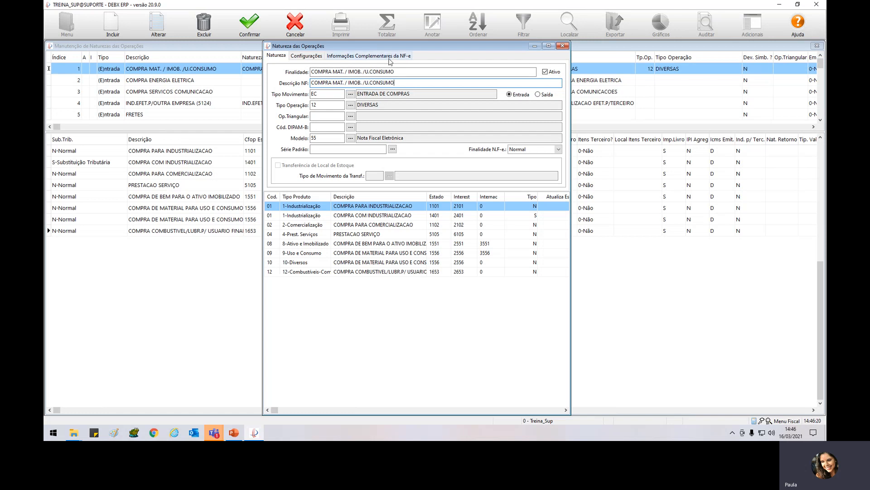
pyautogui.moveTo(390, 46); pyautogui.dragTo(327, 46)
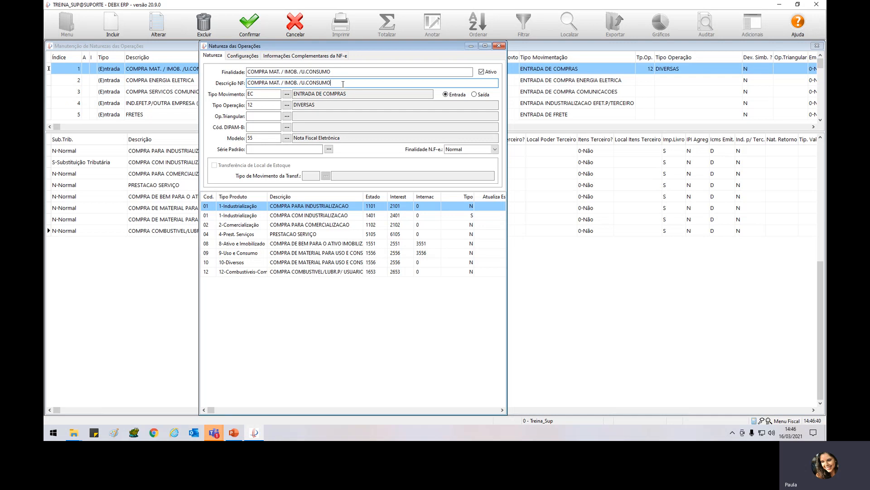
# - Replace the Descrição NF with a test text, and restore it by copying the Finalidade text into the field
pyautogui.moveTo(343, 84); pyautogui.dragTo(247, 83)
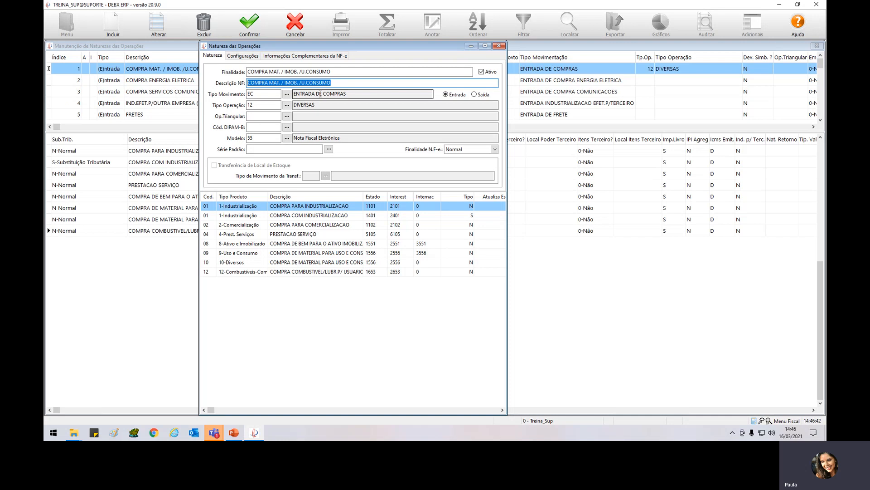
pyautogui.write('PAULA TESTE')
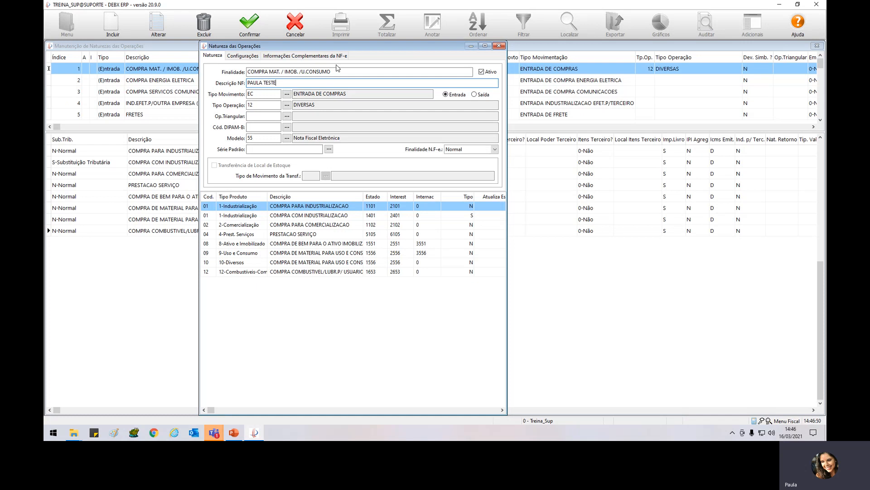
pyautogui.hotkey('shift', 'Tab')
pyautogui.hotkey('ctrl', 'c')
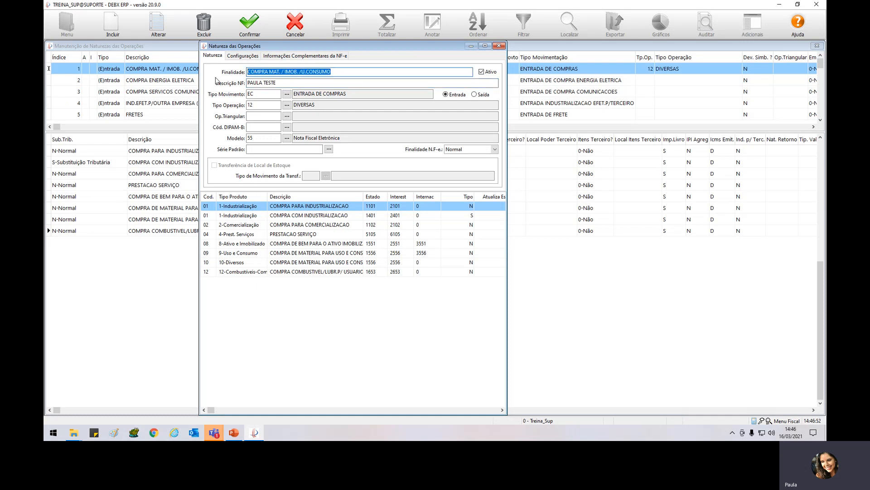
pyautogui.press('Tab')
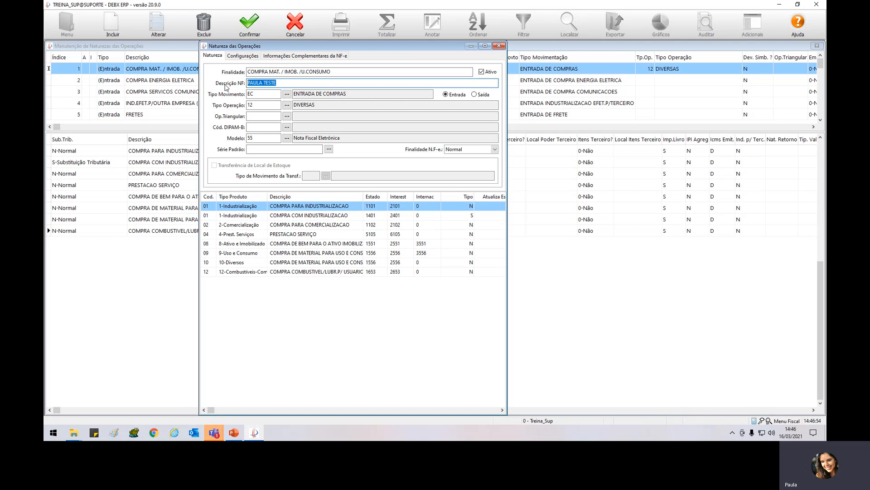
pyautogui.hotkey('ctrl', 'v')
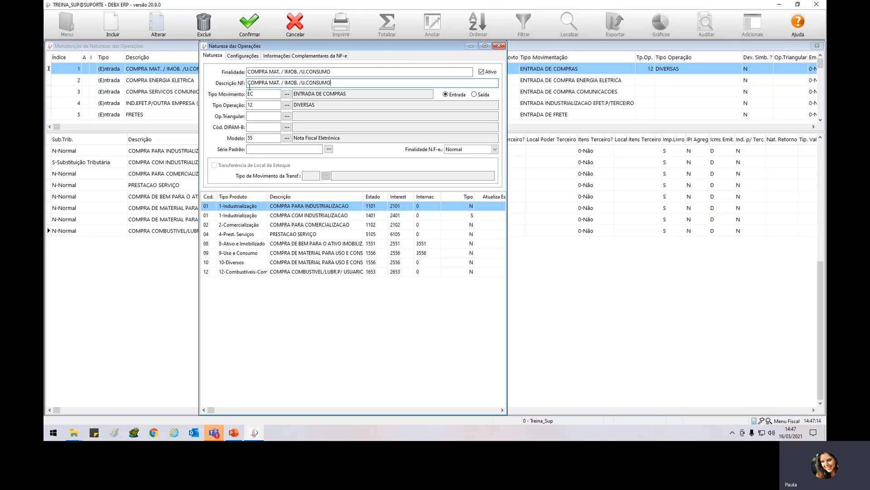
# - Look up the movement types available for Tipo Movimento, and close the lookup and the operation nature form without choosing one
pyautogui.click(287, 94)
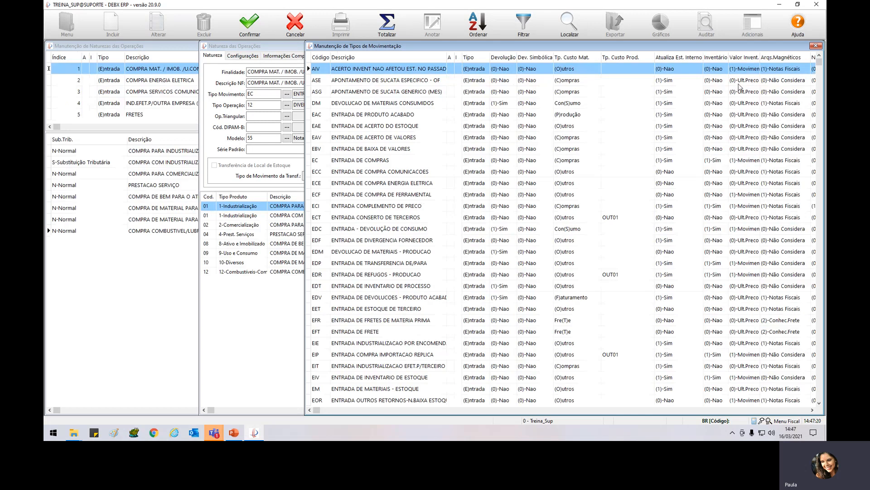
pyautogui.click(816, 46)
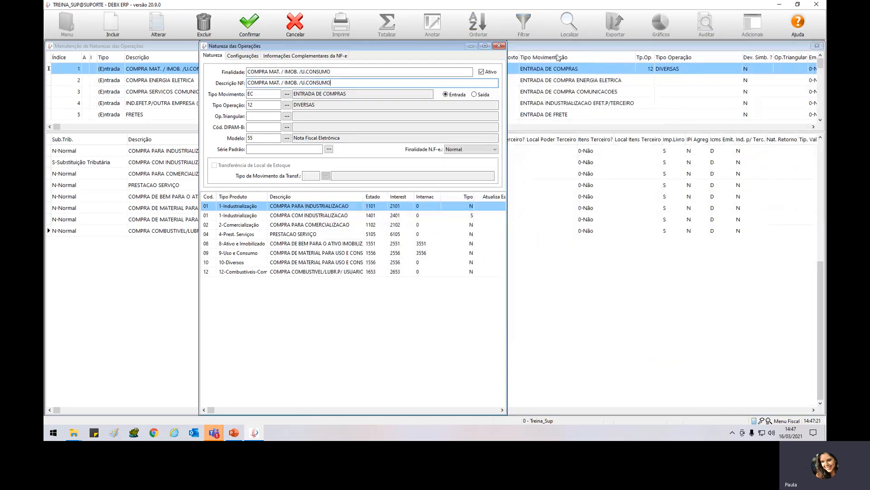
pyautogui.click(502, 47)
# - Go to the fiscal Tipos de Movimentação list, locate code EC and open that movement type for editing
pyautogui.click(66, 23)
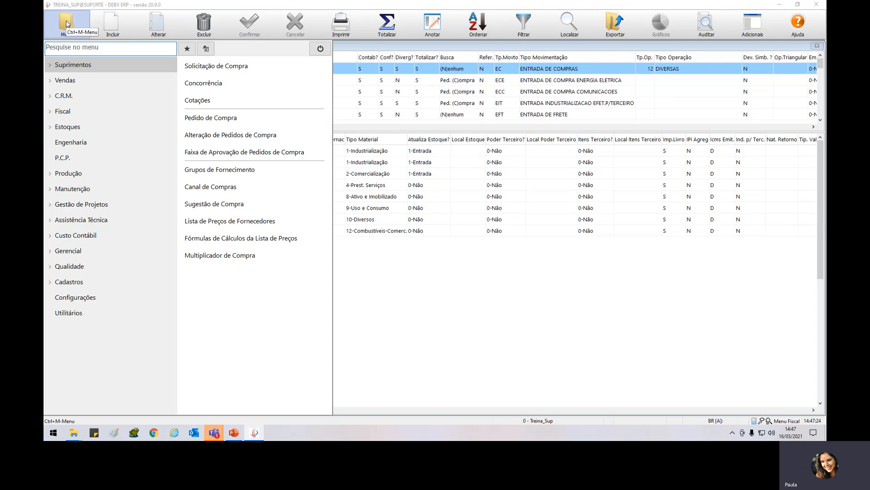
pyautogui.click(67, 113)
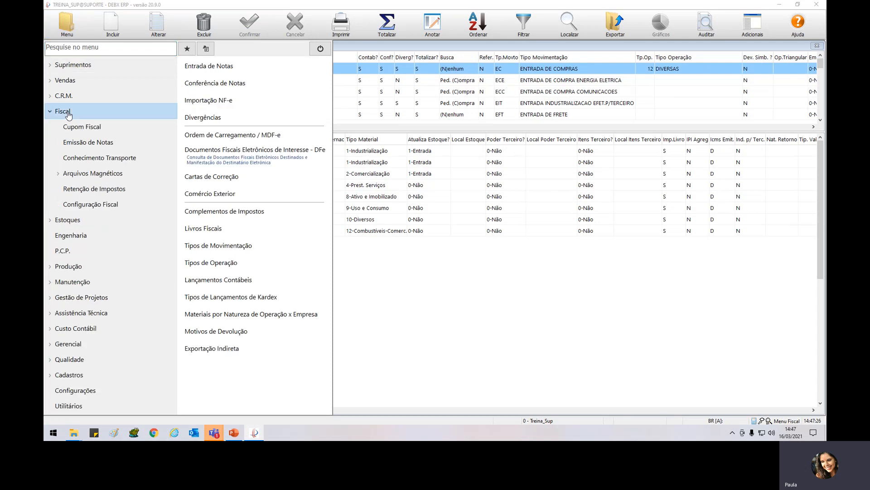
pyautogui.click(211, 247)
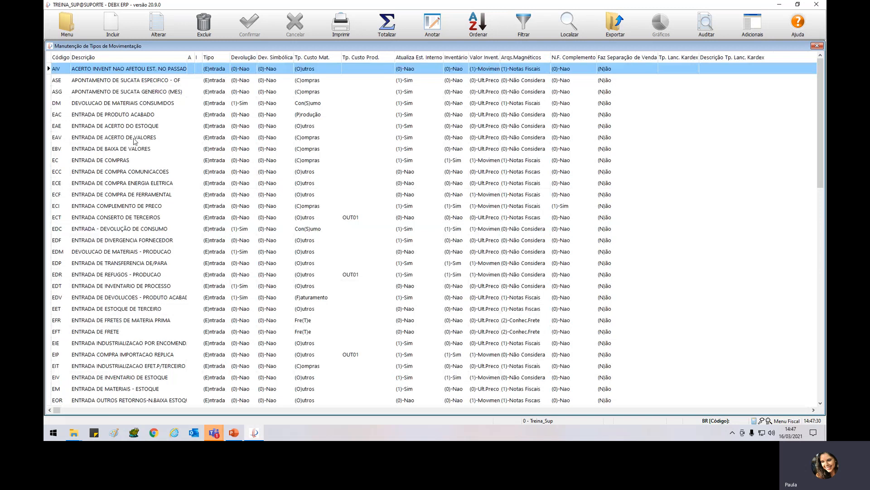
pyautogui.write('ec')
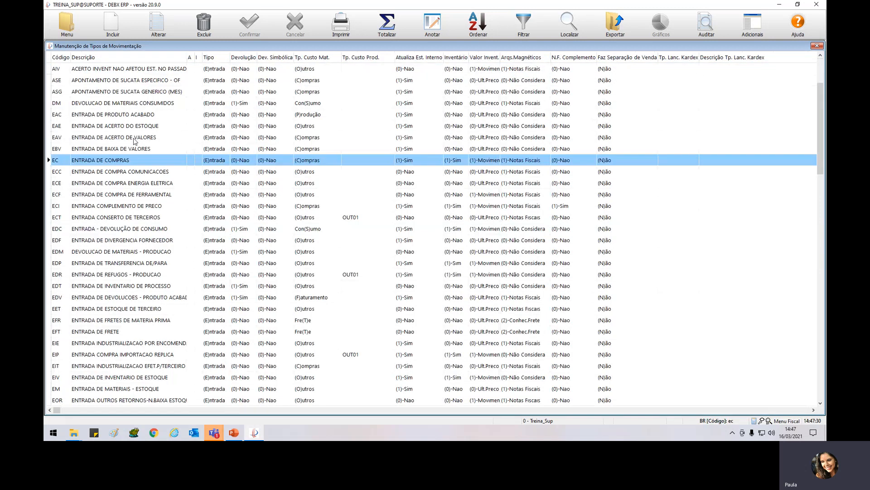
pyautogui.click(158, 26)
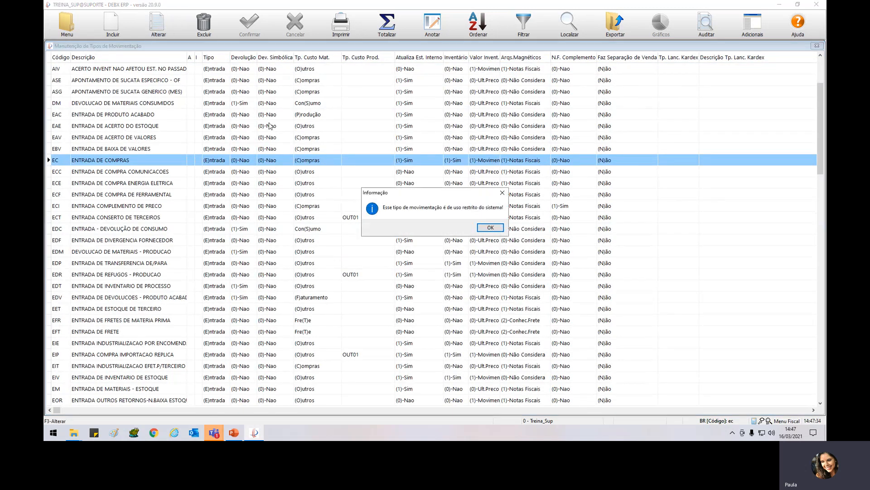
pyautogui.click(501, 231)
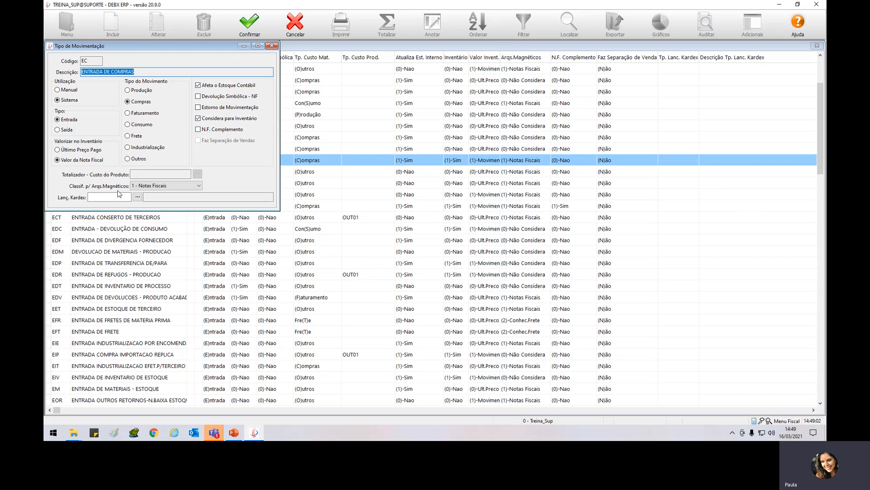
# - Review the Classif. p/ Arqs.Magnéticos options of the EC movement type, and leave the record and its list without changes
pyautogui.click(187, 186)
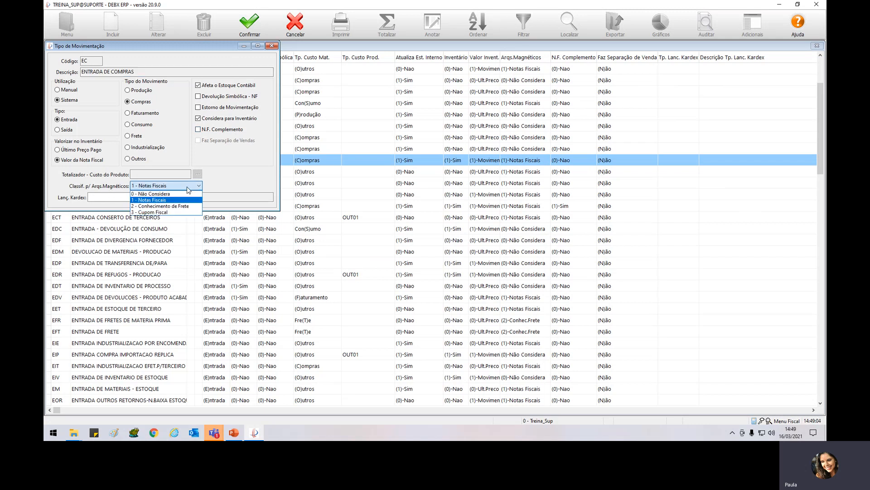
pyautogui.click(187, 190)
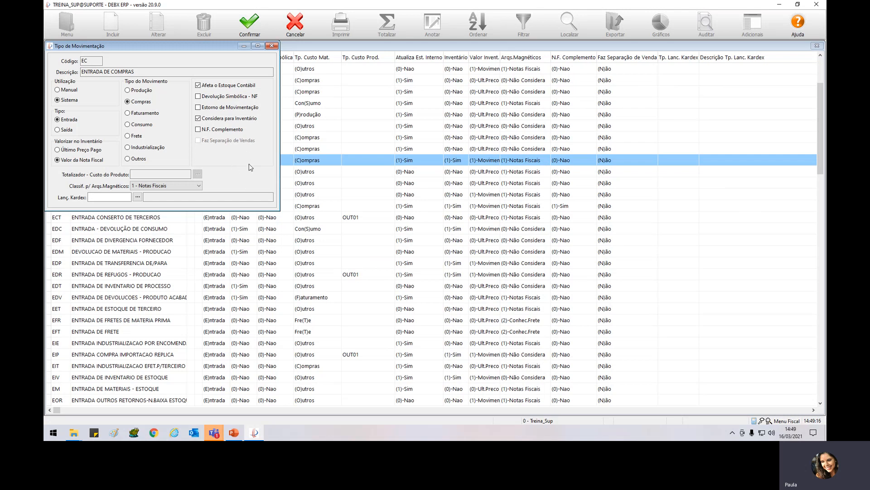
pyautogui.press('Escape')
pyautogui.press('Escape')
# - Reopen the COMPRA MAT. / IMOB. /U.CONSUMO nature, look up the available Tipo Operação entries, and close the form unchanged
pyautogui.click(159, 28)
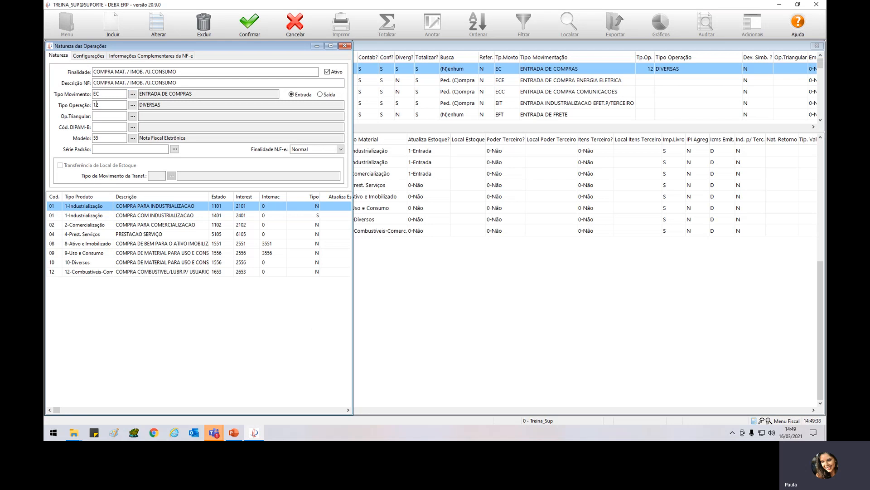
pyautogui.click(118, 108)
pyautogui.click(132, 105)
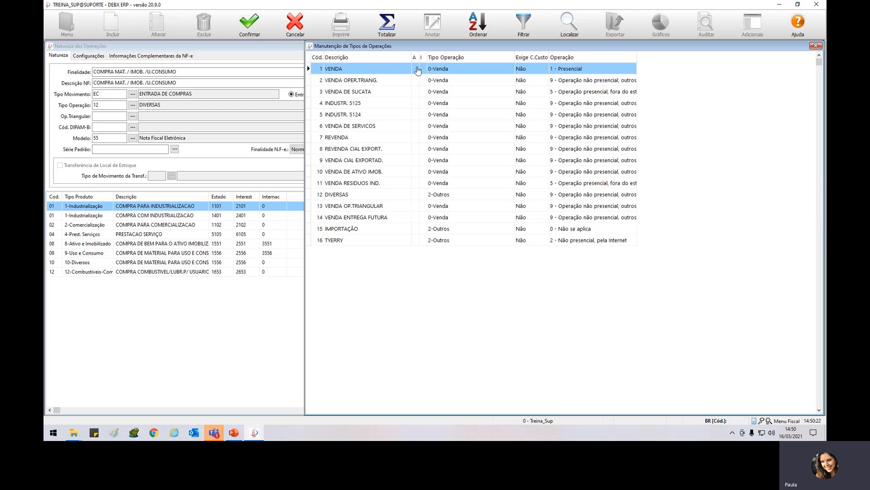
pyautogui.click(815, 45)
pyautogui.click(345, 46)
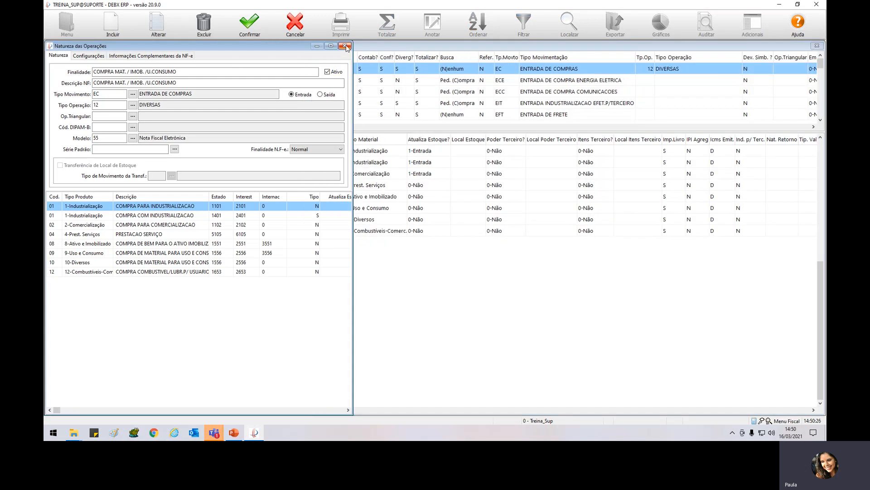
# - Go to the fiscal Tipos de Operação list and open the VENDA operation type for editing
pyautogui.click(66, 23)
pyautogui.click(71, 117)
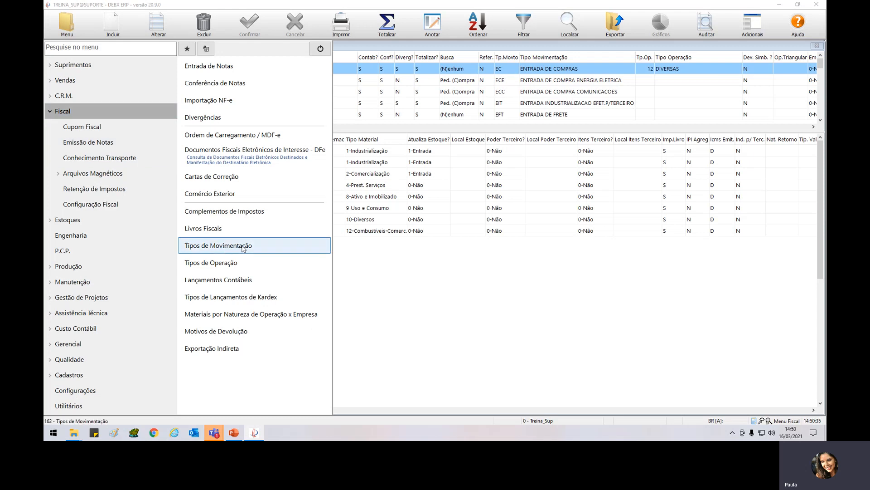
pyautogui.click(209, 266)
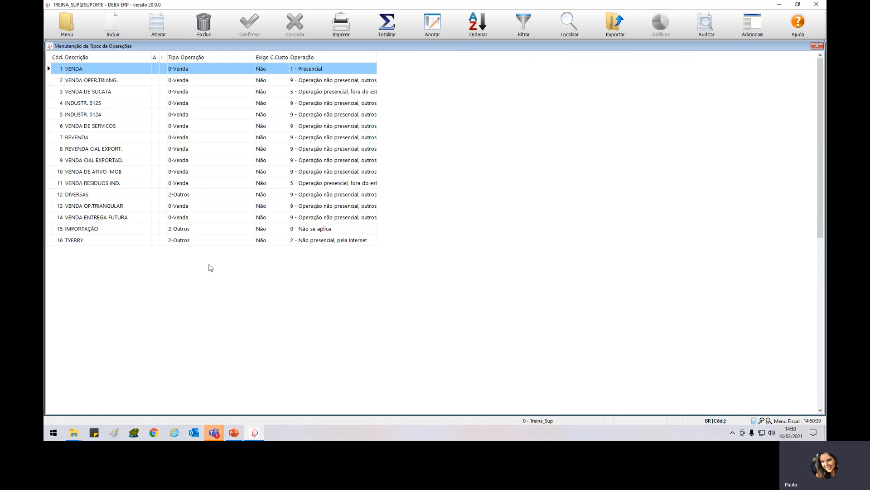
pyautogui.click(164, 36)
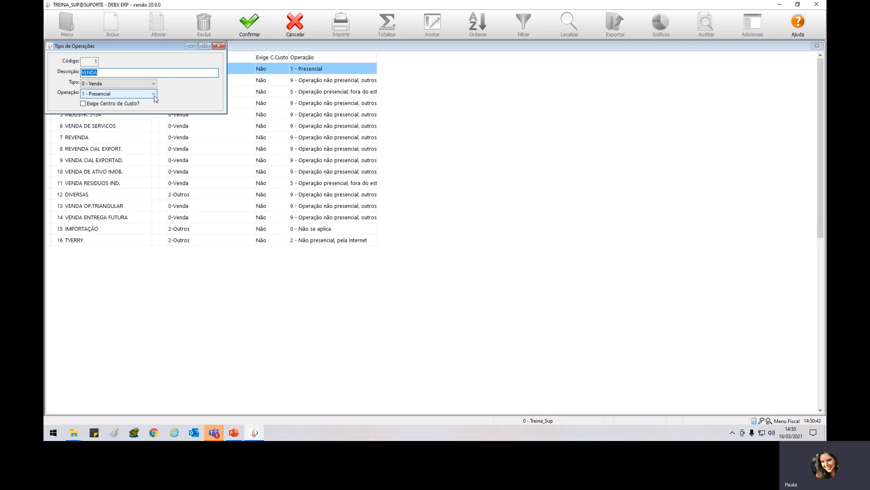
# - Review the Operação presence options of the VENDA type, and return to the operation natures list without changing anything
pyautogui.click(154, 95)
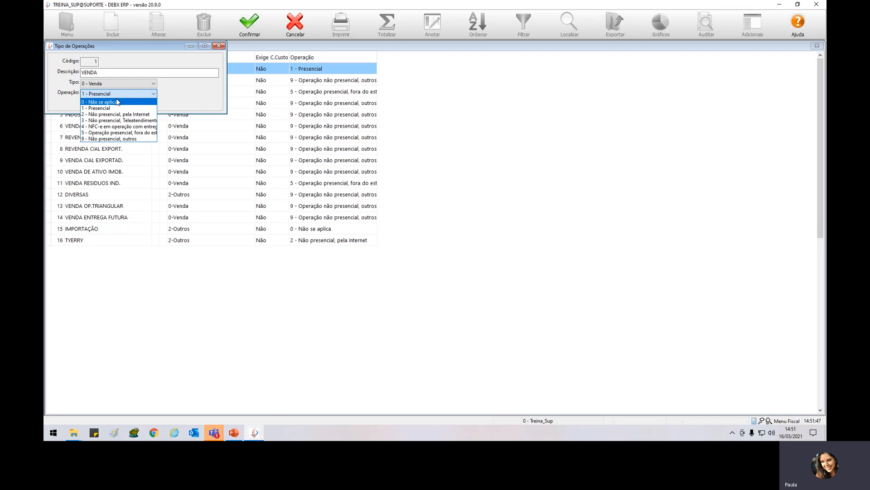
pyautogui.click(221, 48)
pyautogui.click(220, 47)
pyautogui.press('Escape')
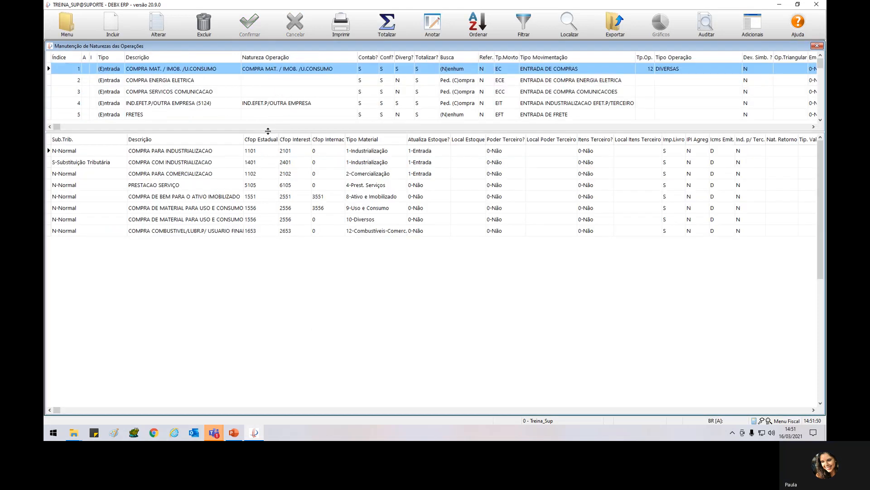
# - Reopen the first operation nature and look up the natures available for Op.Triangular, closing the lookup without choosing one
pyautogui.click(157, 30)
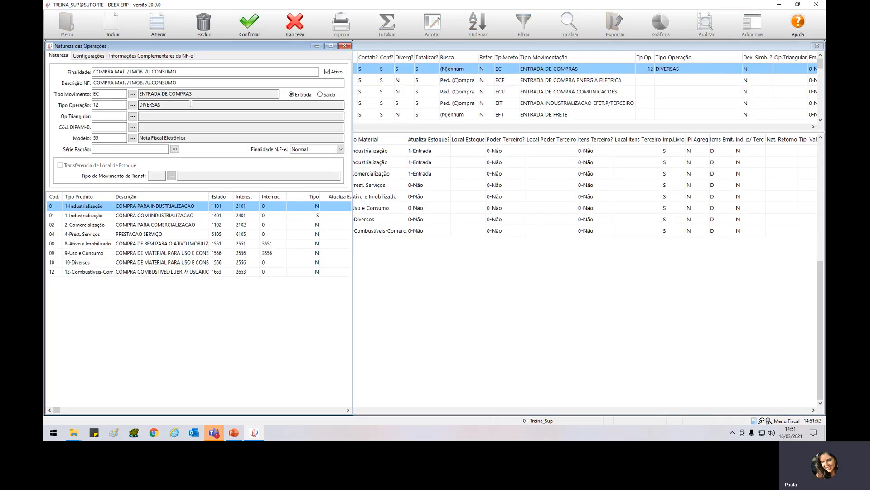
pyautogui.click(98, 116)
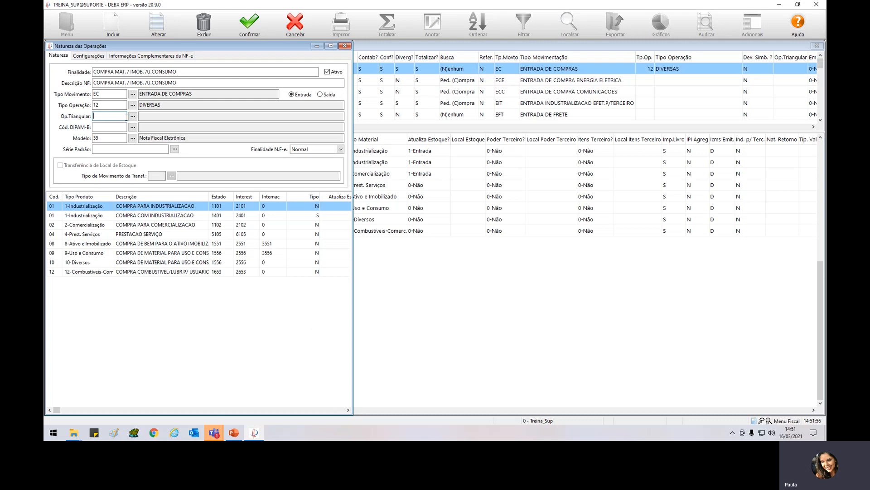
pyautogui.click(132, 116)
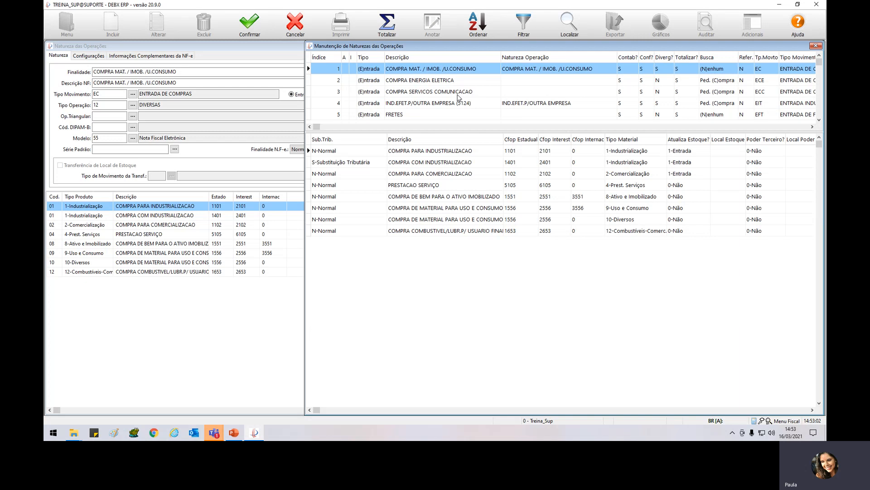
pyautogui.click(819, 45)
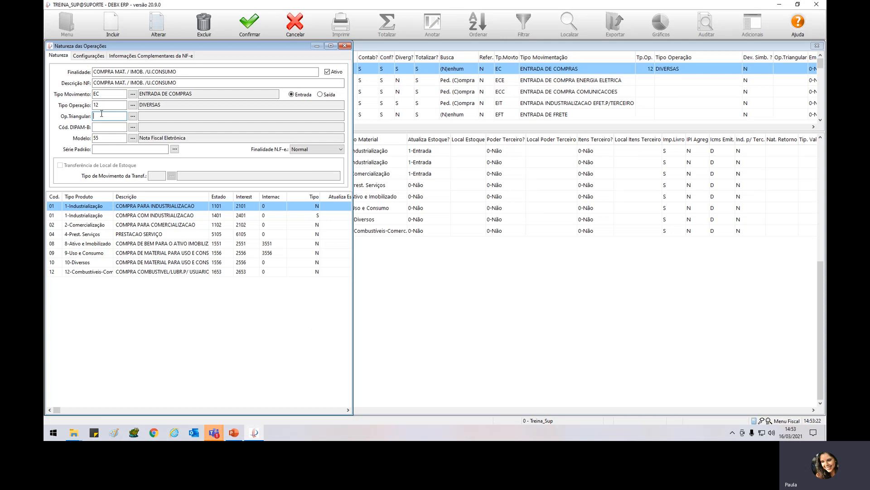
# - Clear the Modelo field of the purchase operation nature and enter model 55 again
pyautogui.click(102, 127)
pyautogui.click(108, 140)
pyautogui.doubleClick(108, 140)
pyautogui.press('Delete')
pyautogui.press('Tab')
pyautogui.click(105, 138)
pyautogui.write('55')
pyautogui.press('Tab')
# - Try Modelo 01 in the purchase nature, set it back to 55, and close the form without saving
pyautogui.hotkey('shift', 'Tab')
pyautogui.write('01')
pyautogui.press('Tab')
pyautogui.hotkey('shift', 'Tab')
pyautogui.write('55')
pyautogui.press('Tab')
pyautogui.click(345, 46)
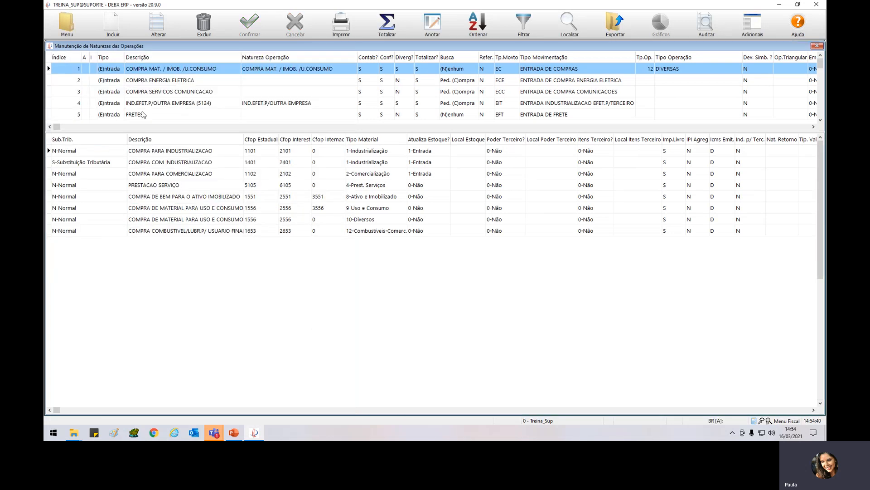
# - Open the outgoing VENDA PRODUTOS operation nature for editing to examine its Série Padrão
pyautogui.click(108, 114)
pyautogui.scroll(-2, 109, 114)
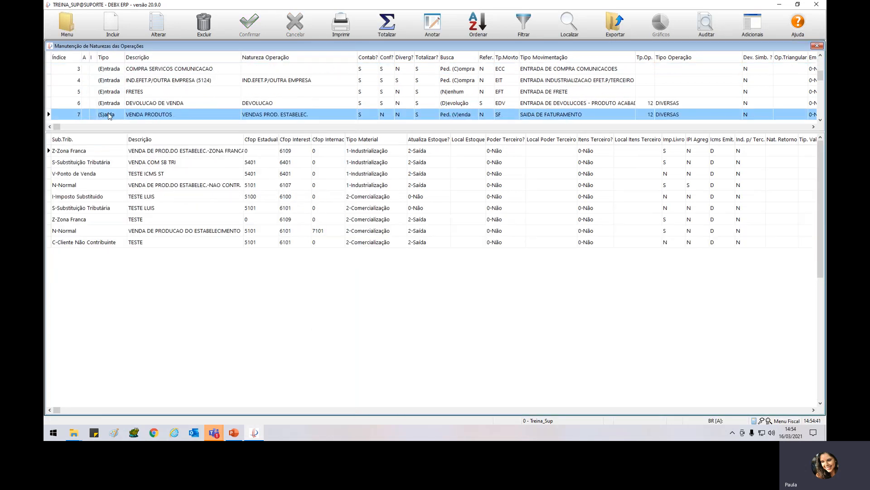
pyautogui.click(158, 25)
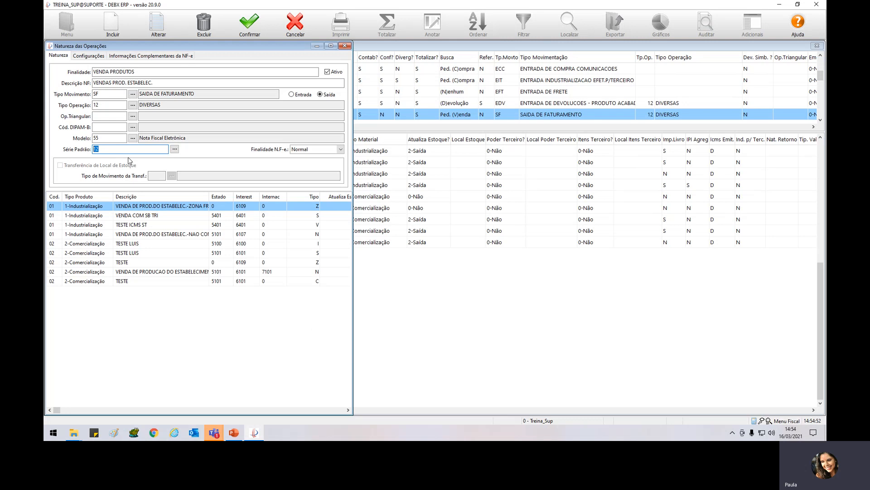
# - Look up the note series available for Série Padrão and close the lookup without choosing one
pyautogui.click(174, 149)
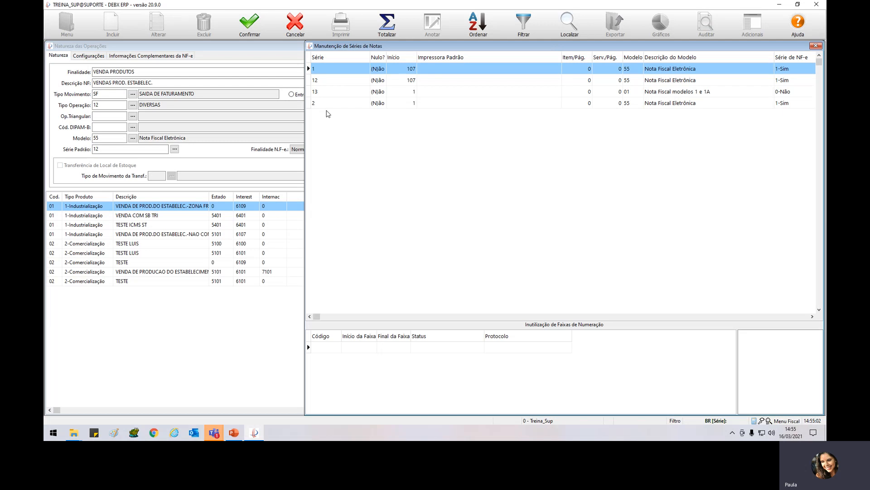
pyautogui.click(817, 46)
# - Try Complementar, Ajuste and Devolução as the Finalidade N.F-e of VENDA PRODUTOS, and close the form without saving
pyautogui.click(313, 150)
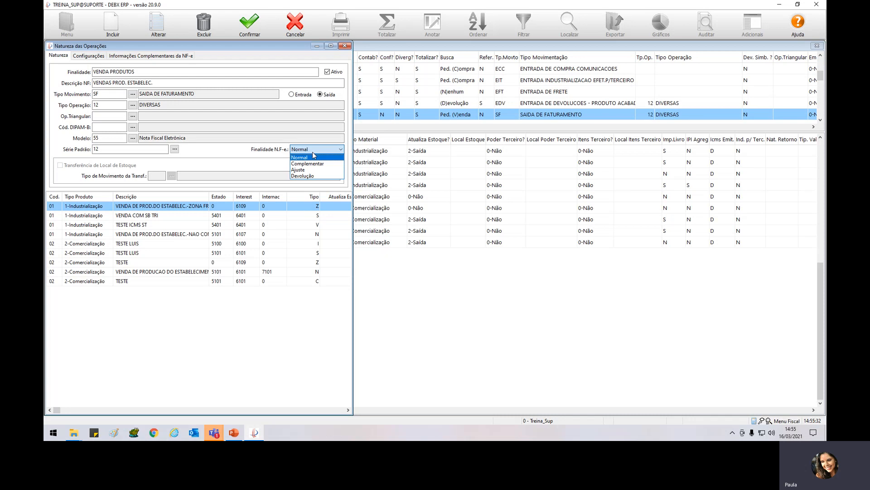
pyautogui.press('Down')
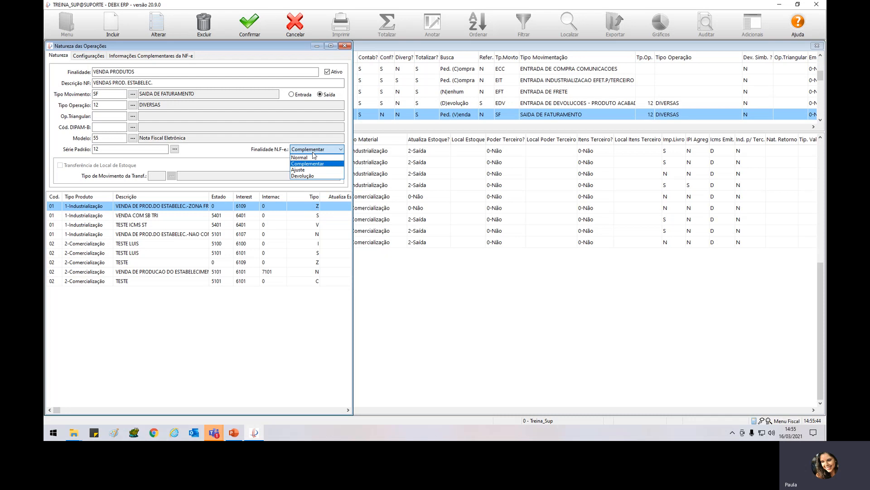
pyautogui.press('Down')
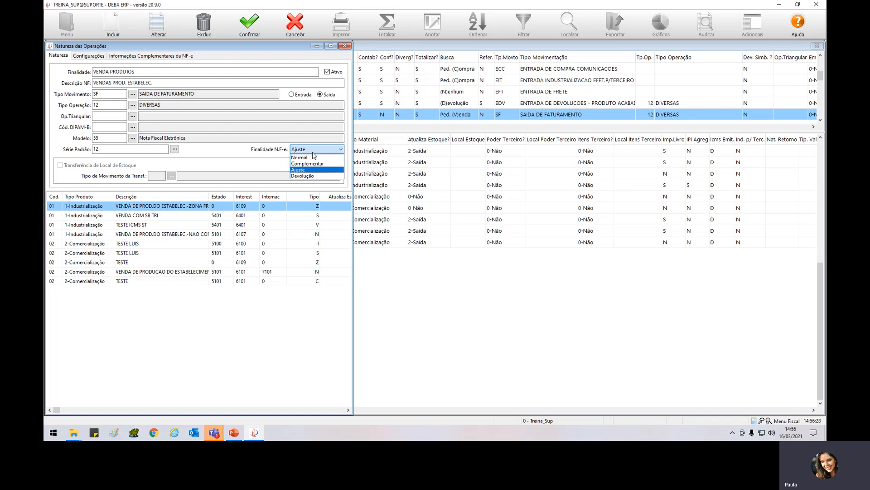
pyautogui.press('Down')
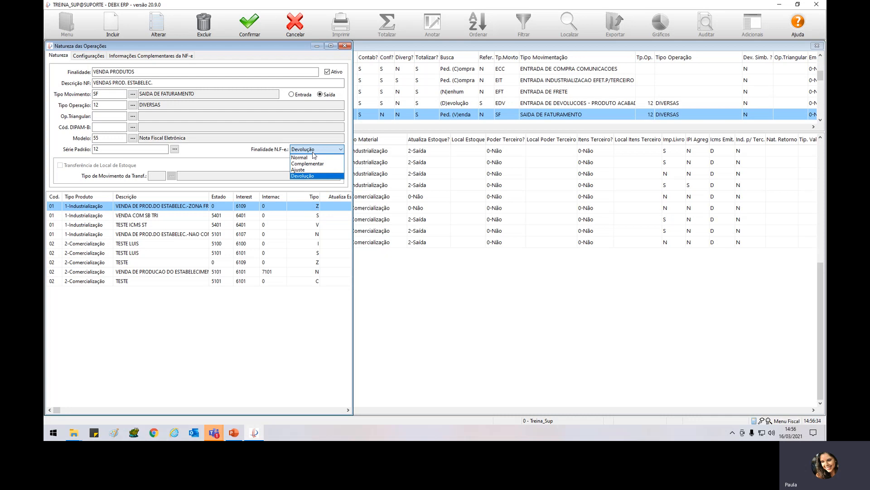
pyautogui.click(346, 47)
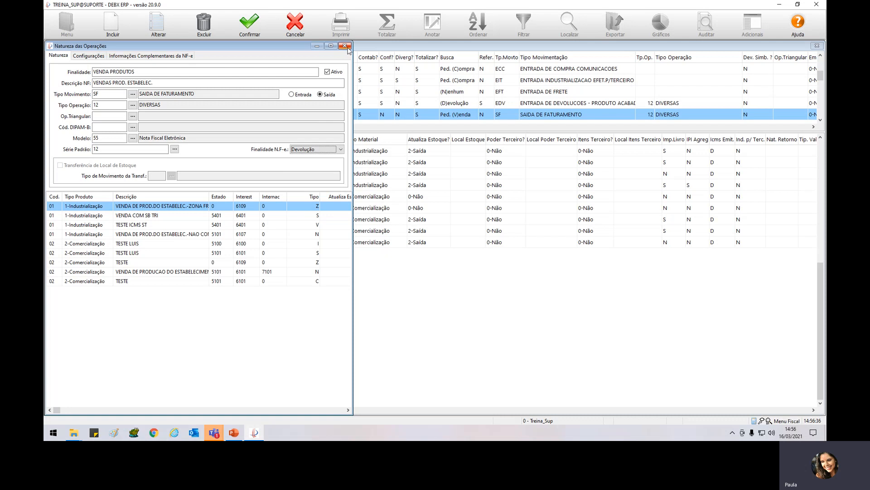
pyautogui.click(346, 46)
# - Open the DEVOLUCAO DE VENDA nature for editing, try Normal as its Finalidade N.F-e, and close the form without saving
pyautogui.click(171, 107)
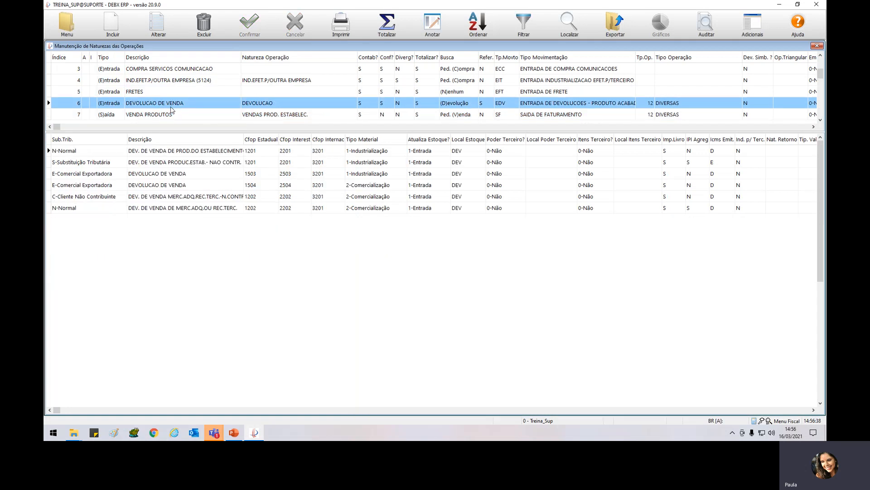
pyautogui.click(157, 28)
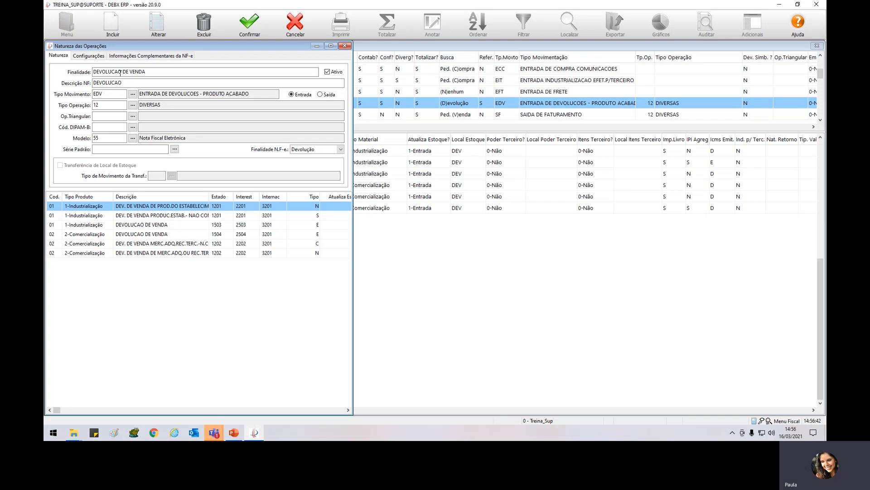
pyautogui.click(330, 150)
pyautogui.click(330, 151)
pyautogui.click(330, 152)
pyautogui.click(312, 158)
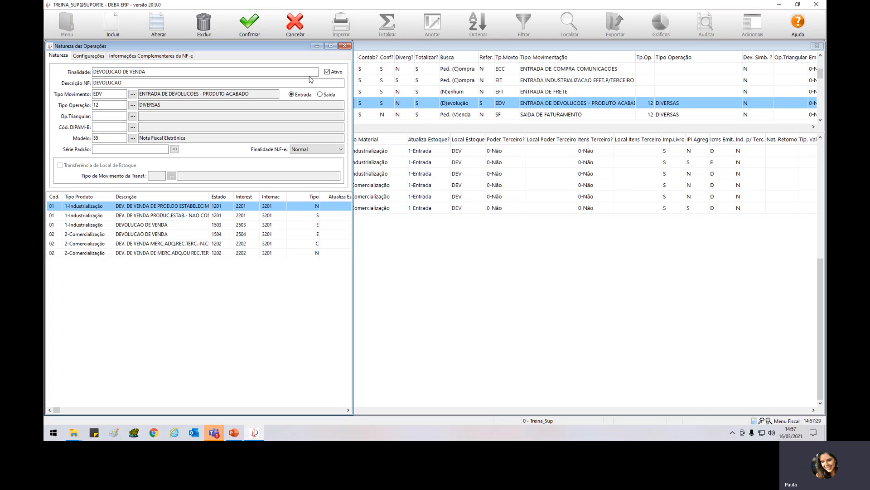
pyautogui.click(345, 46)
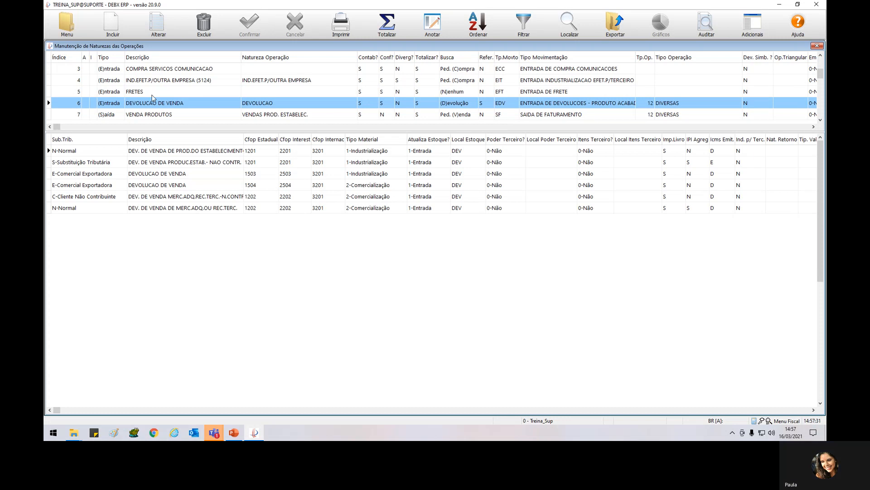
# - Reopen the VENDA PRODUTOS nature for editing and display its Configurações settings
pyautogui.click(146, 116)
pyautogui.click(158, 24)
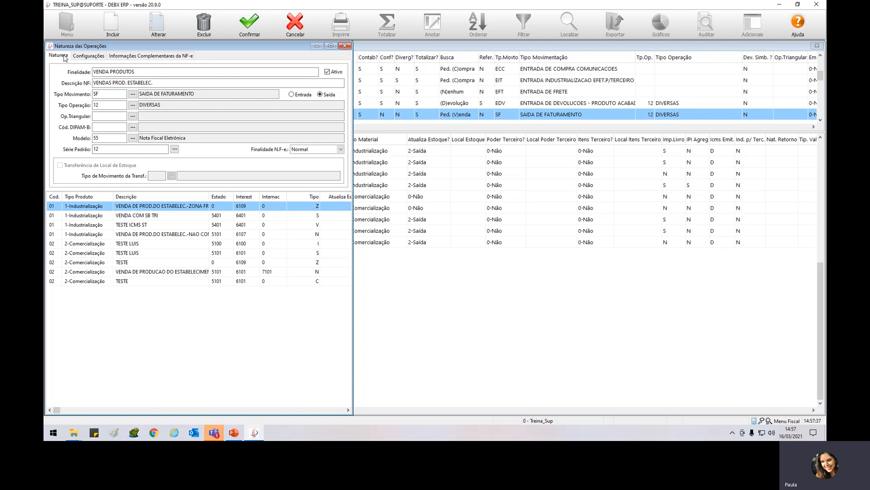
pyautogui.click(95, 58)
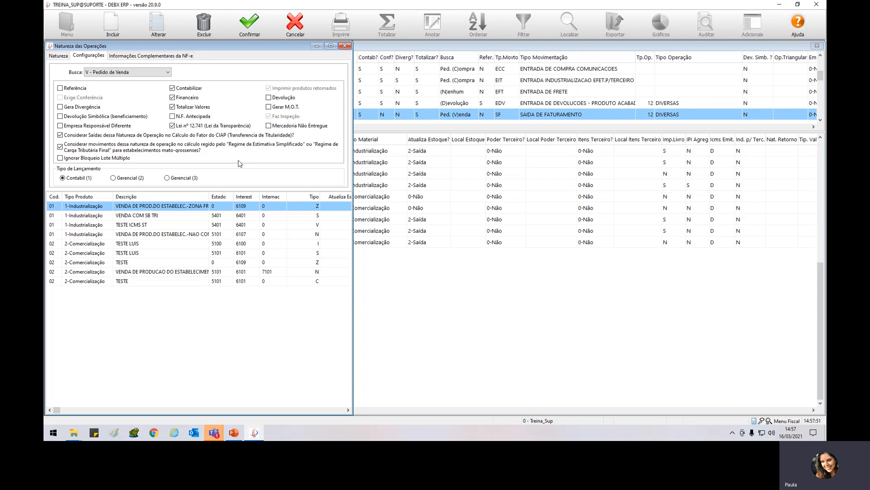
# - Try N - Nenhum and C - Pedido de Compra in Busca, and set it back to V - Pedido de Venda
pyautogui.click(155, 73)
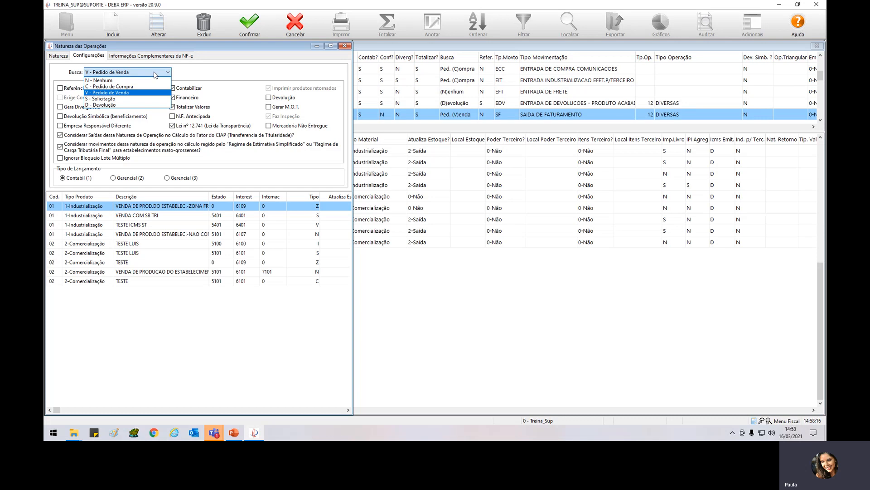
pyautogui.click(121, 80)
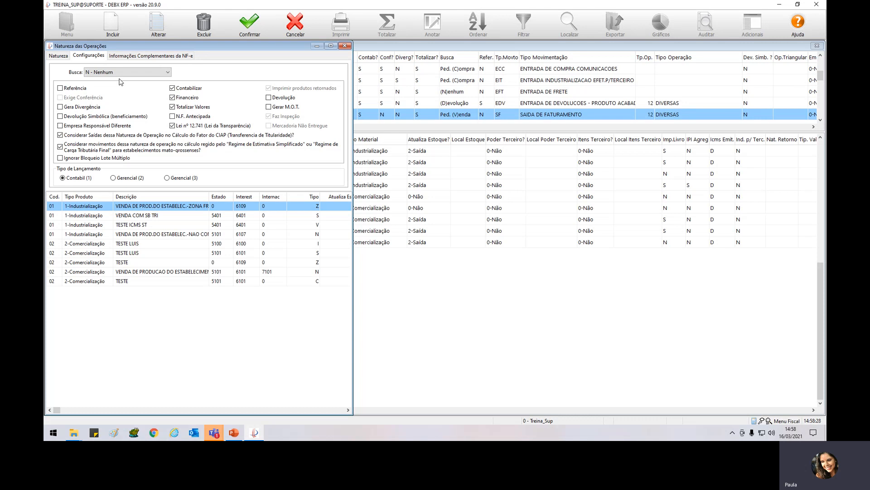
pyautogui.click(128, 73)
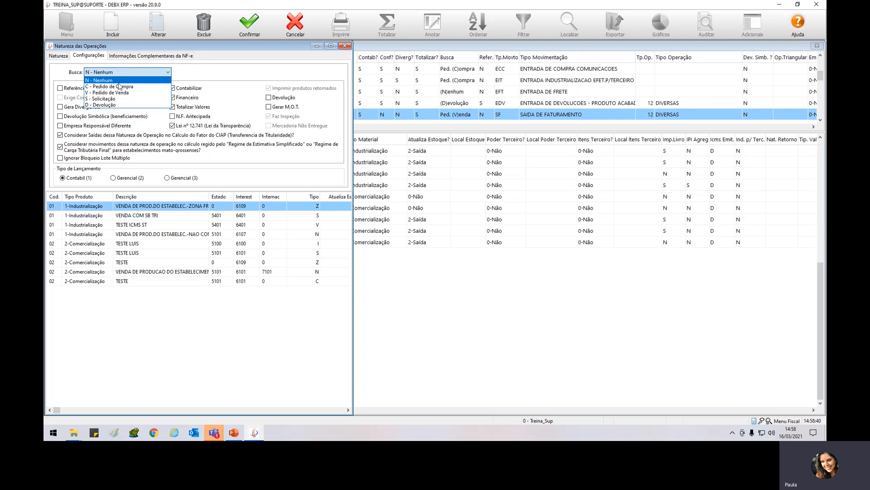
pyautogui.click(117, 86)
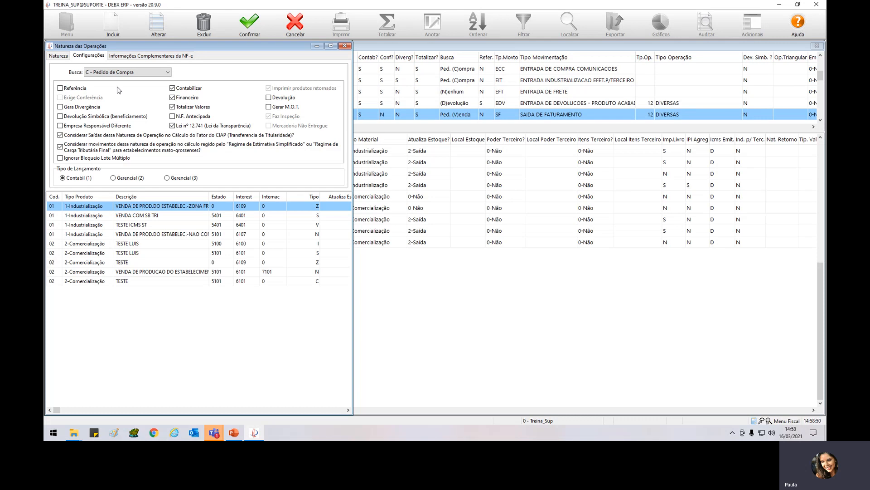
pyautogui.click(117, 74)
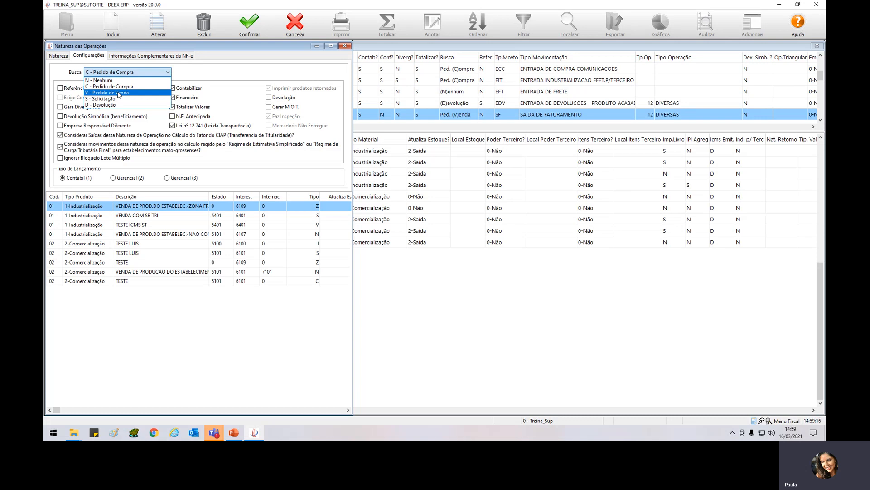
pyautogui.click(118, 93)
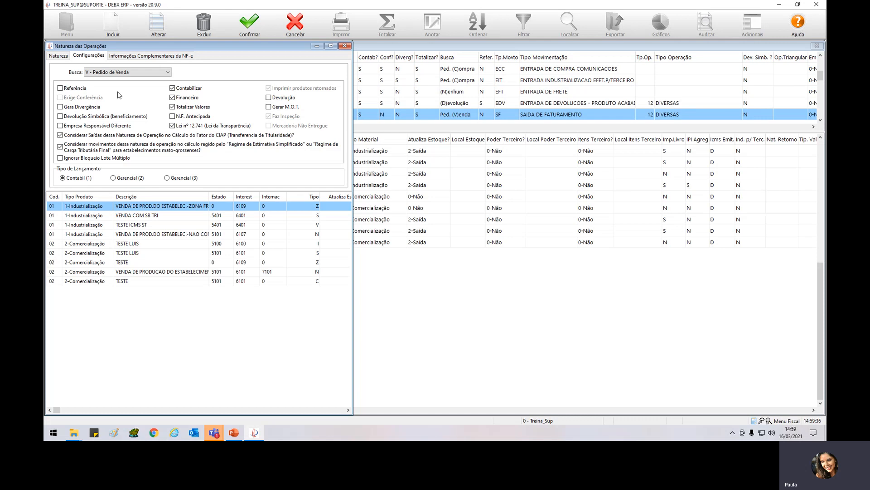
# - Try N - Nenhum and S - Solicitação in Busca for VENDA PRODUTOS, and cancel the edit
pyautogui.click(129, 73)
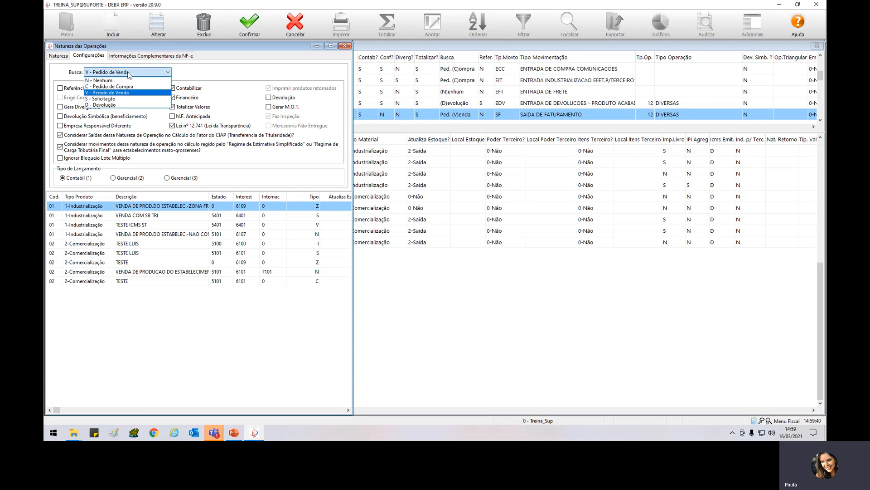
pyautogui.click(115, 81)
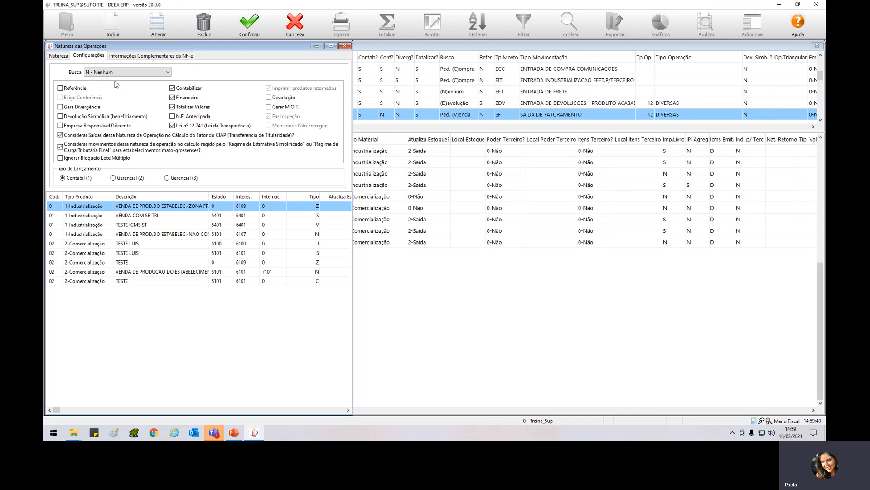
pyautogui.click(133, 73)
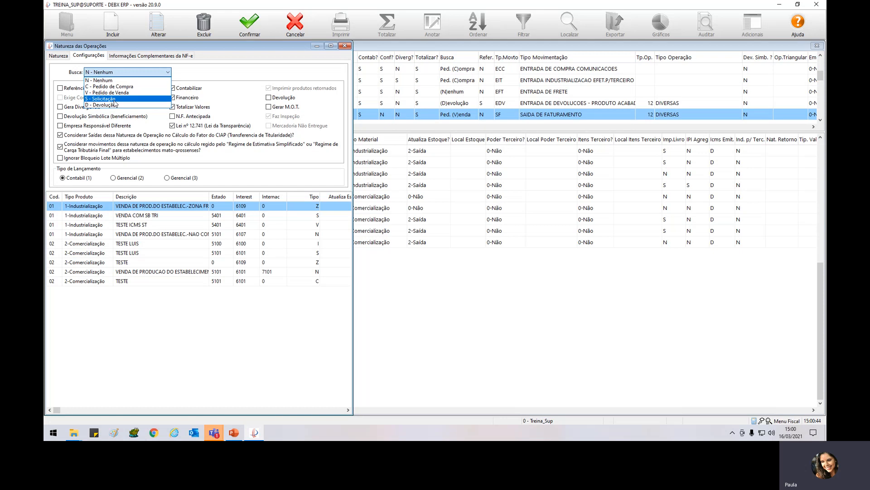
pyautogui.click(114, 99)
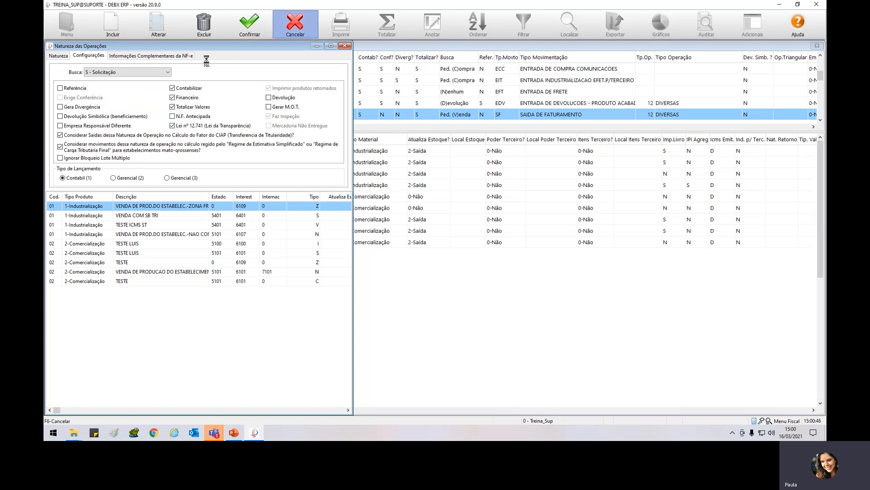
# - Open Solicitação de Notas Fiscais from Emissão de Notas, examine the existing request, and close the screen without changing it
pyautogui.click(66, 23)
pyautogui.click(75, 114)
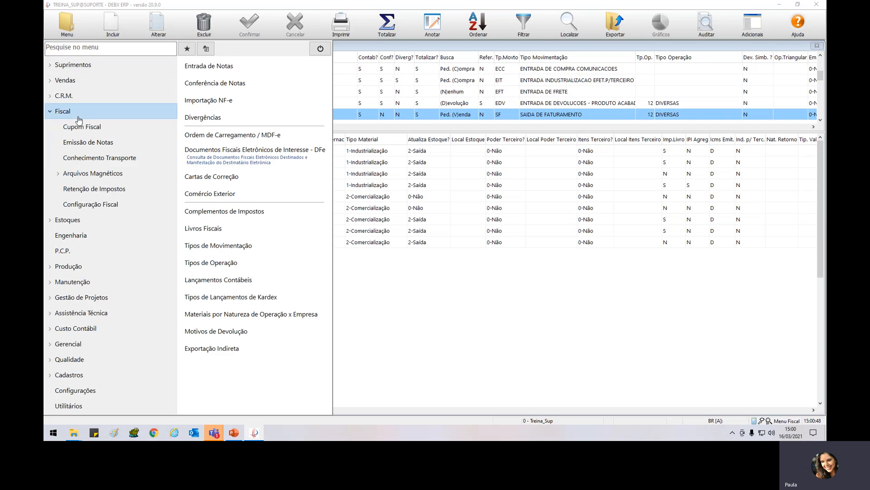
pyautogui.click(86, 142)
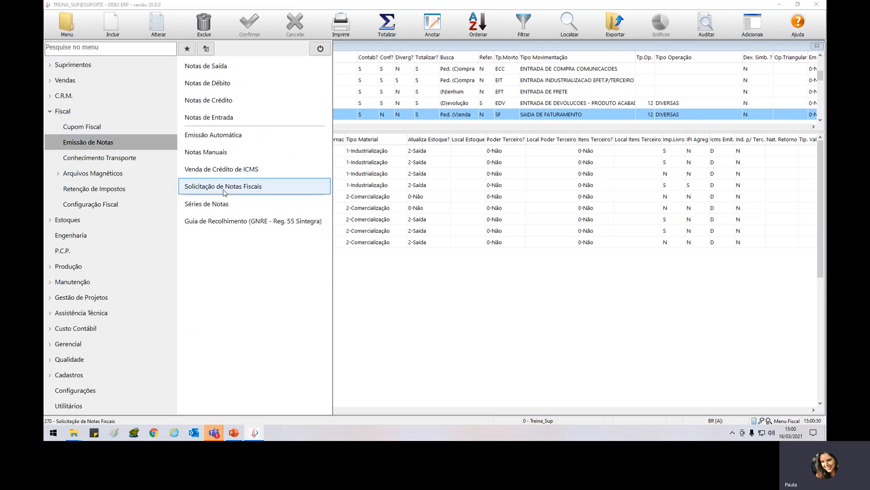
pyautogui.click(223, 191)
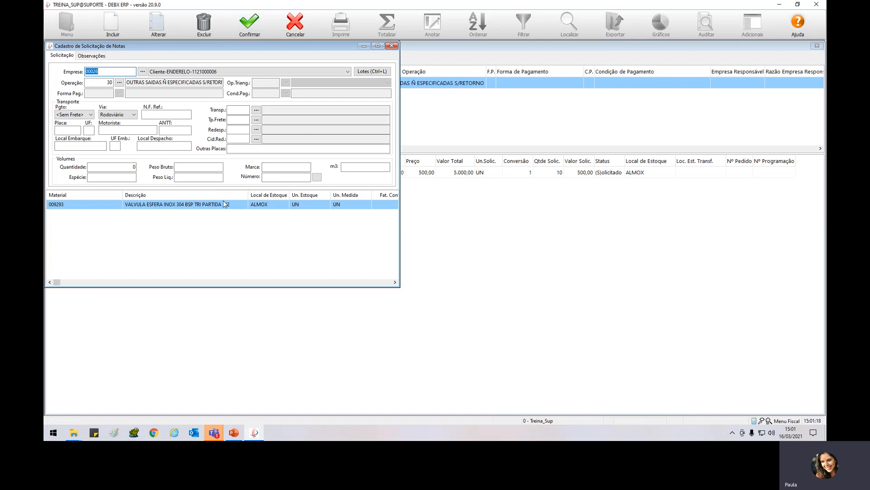
pyautogui.click(295, 23)
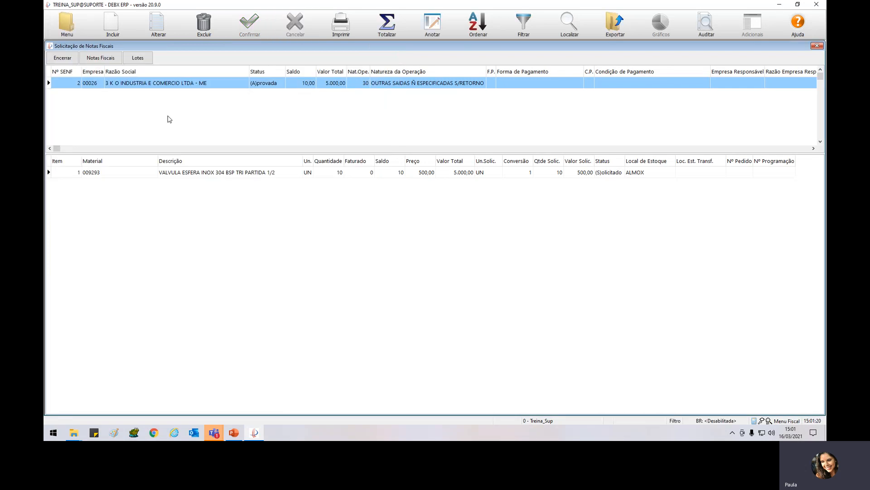
pyautogui.doubleClick(49, 46)
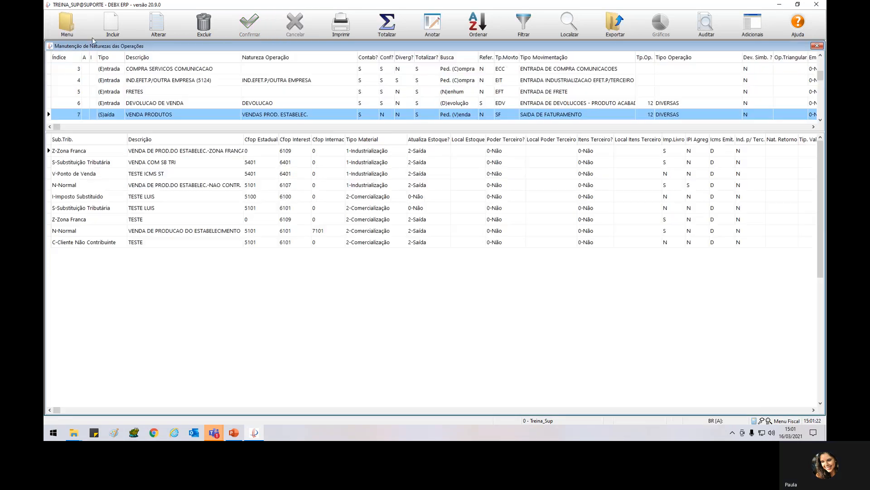
# - Reopen VENDA PRODUTOS, try D - Devolução as its Busca, review the Busca options, and close the form without saving
pyautogui.click(158, 25)
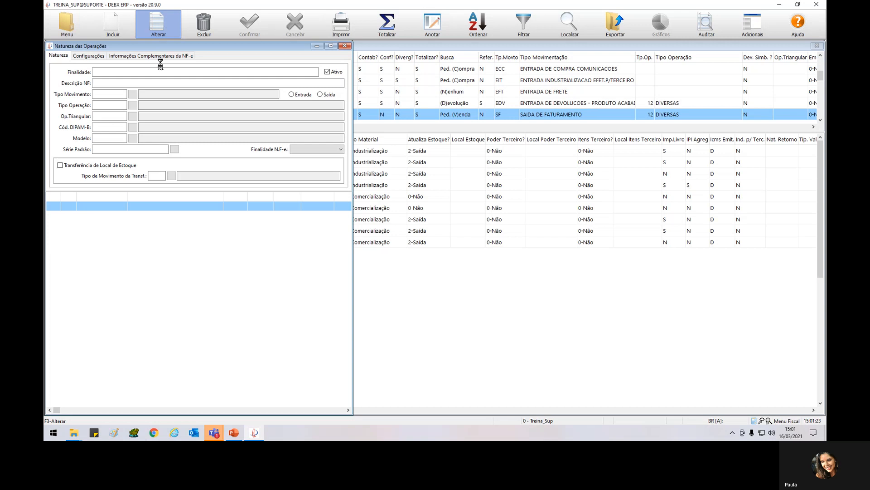
pyautogui.click(97, 57)
pyautogui.click(139, 73)
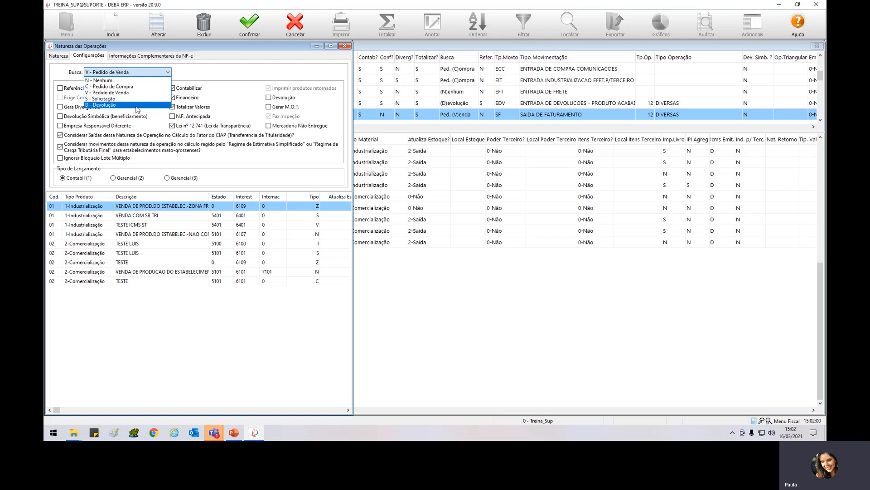
pyautogui.click(137, 105)
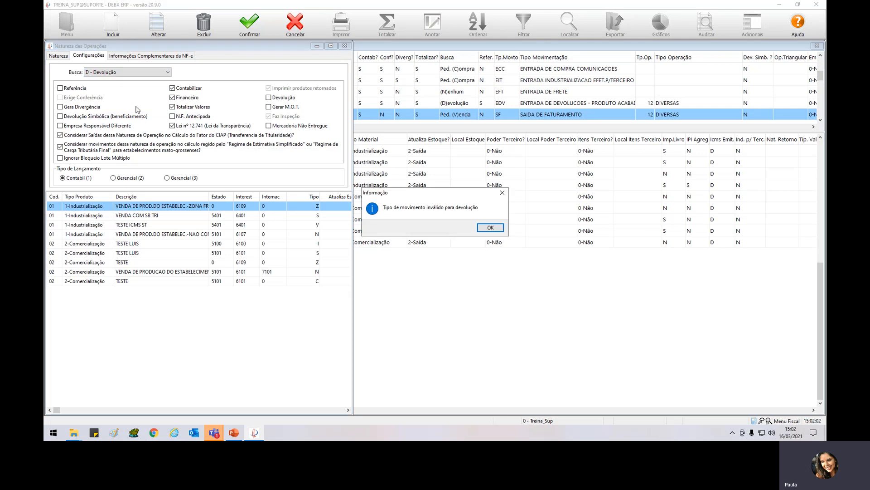
pyautogui.press('Return')
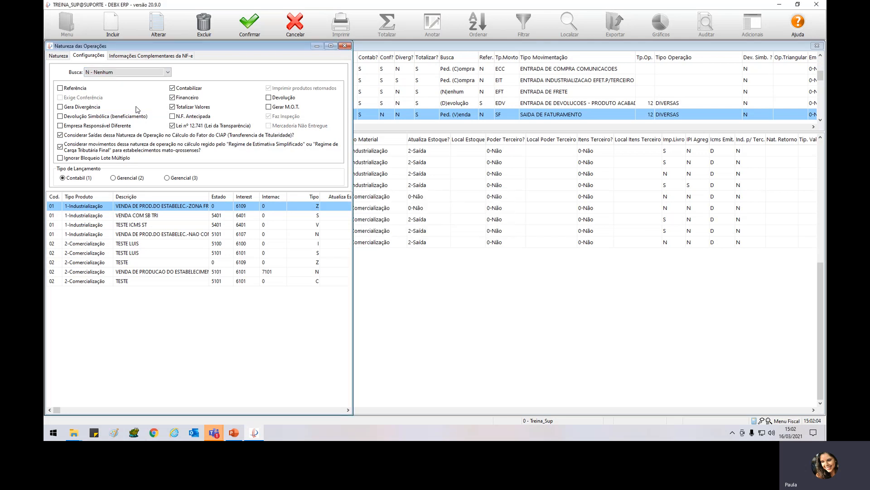
pyautogui.click(136, 73)
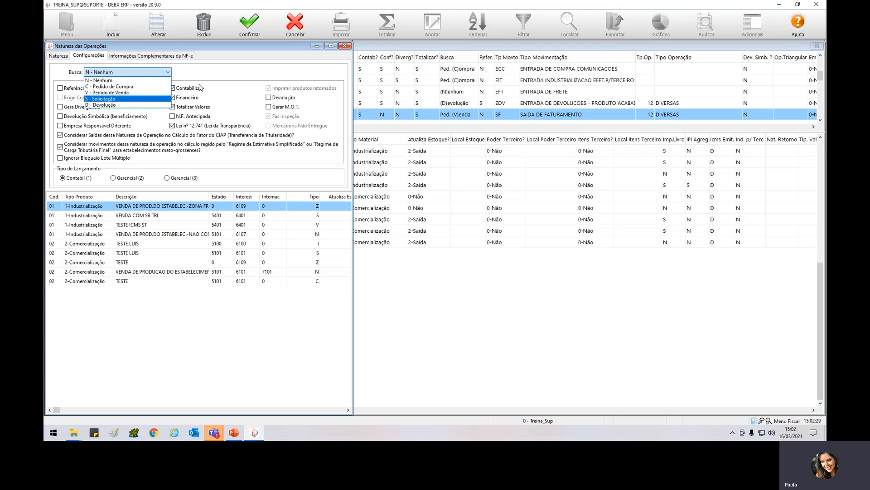
pyautogui.click(210, 72)
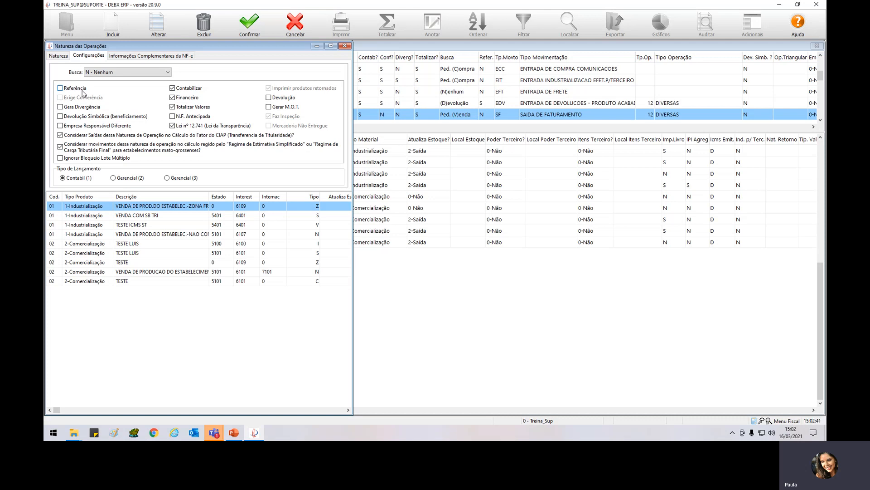
pyautogui.click(345, 47)
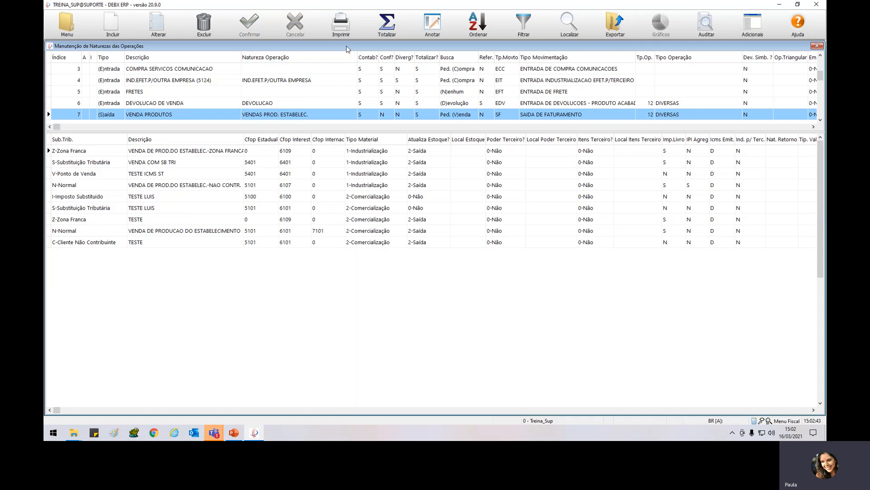
# - In the DEVOLUCAO DE VENDA settings, try disabling Financeiro, toggling Contabilizar and enabling Lei nº 12.741, and close the form without saving
pyautogui.click(176, 105)
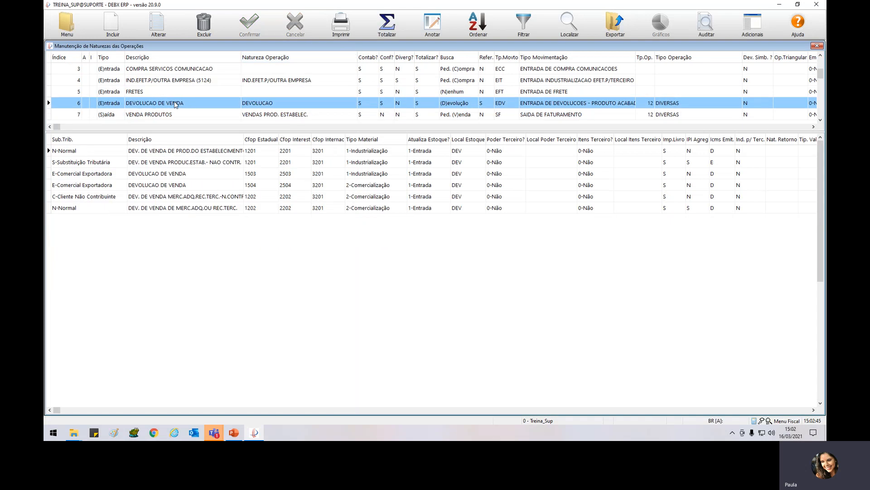
pyautogui.click(159, 23)
pyautogui.click(88, 56)
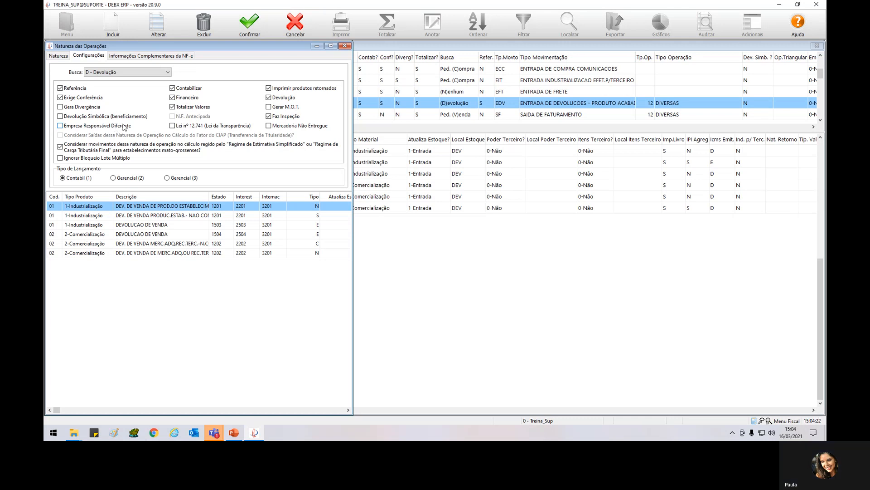
pyautogui.click(187, 101)
pyautogui.click(194, 90)
pyautogui.click(194, 89)
pyautogui.click(187, 127)
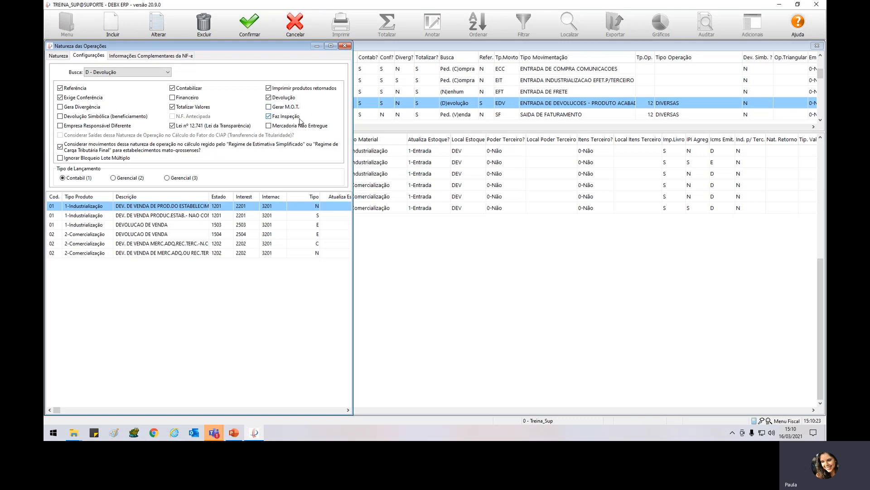
pyautogui.click(344, 46)
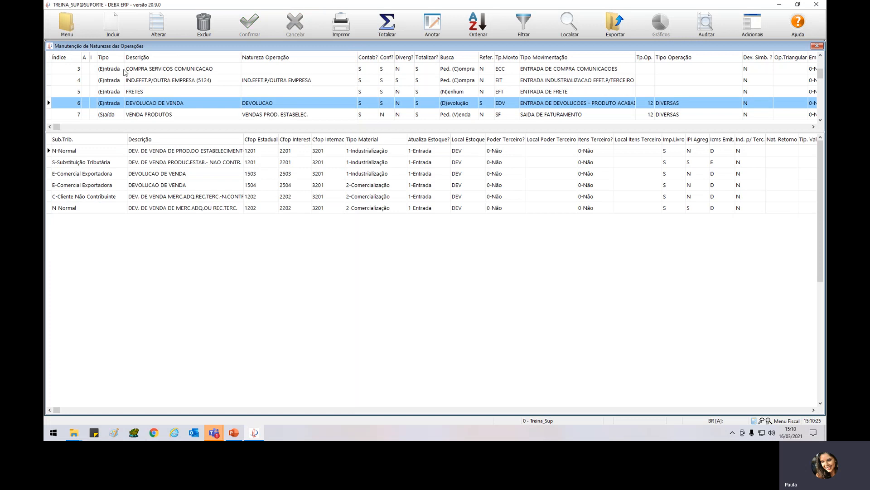
# - Open the Configurações of COMPRA SERVICOS COMUNICACAO and try turning off Faz Inspeção
pyautogui.click(125, 73)
pyautogui.click(158, 23)
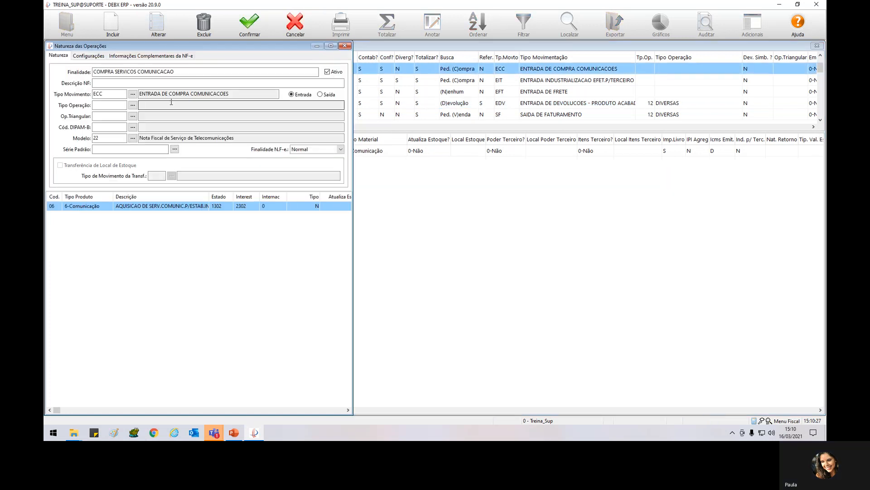
pyautogui.click(99, 56)
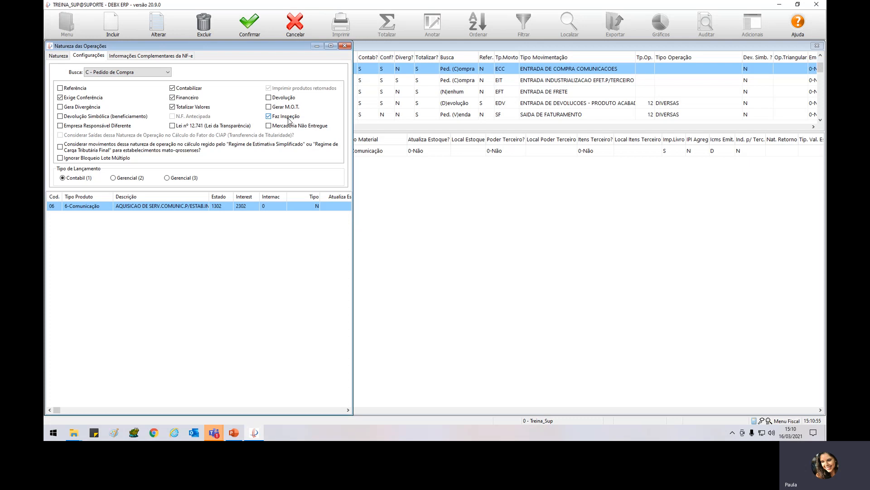
pyautogui.click(288, 118)
# - Try "jahfaajdgjhjgsdjkh" as the additional NF-e information of COMPRA SERVICOS COMUNICACAO, review its other settings, and close the form without saving
pyautogui.click(155, 56)
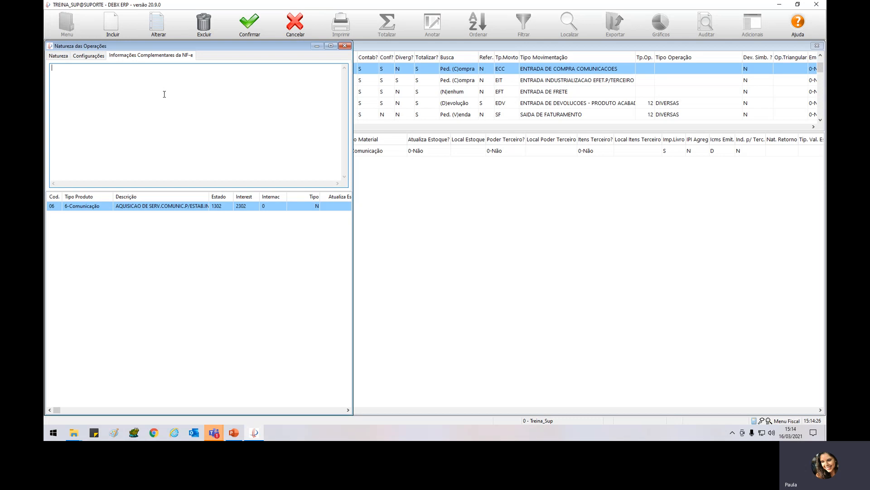
pyautogui.write('jahfaajdgjhjgsdjkh')
pyautogui.click(88, 55)
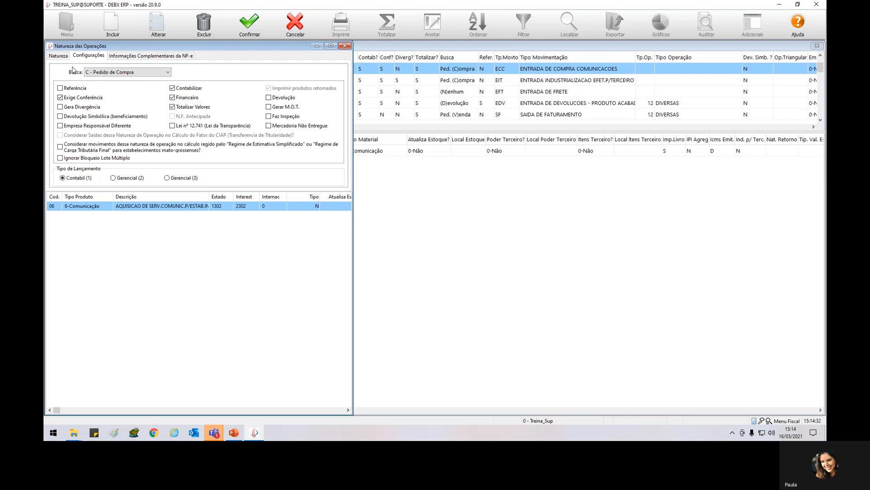
pyautogui.click(62, 56)
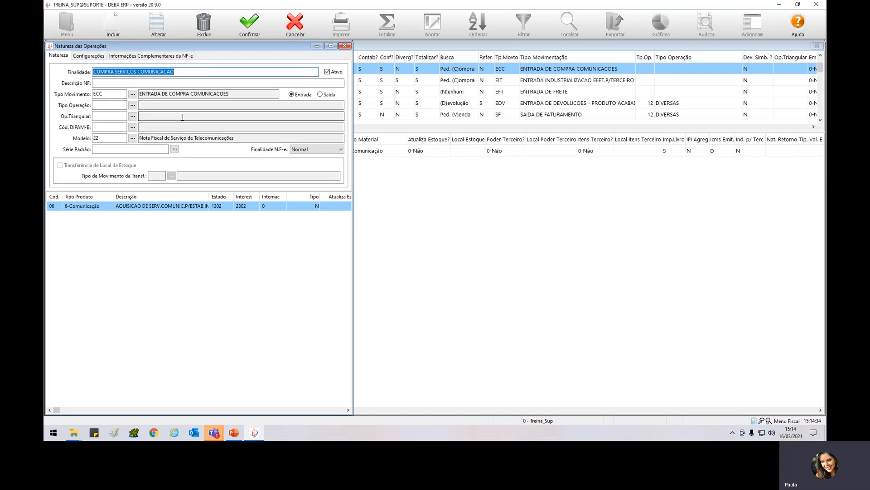
pyautogui.click(130, 234)
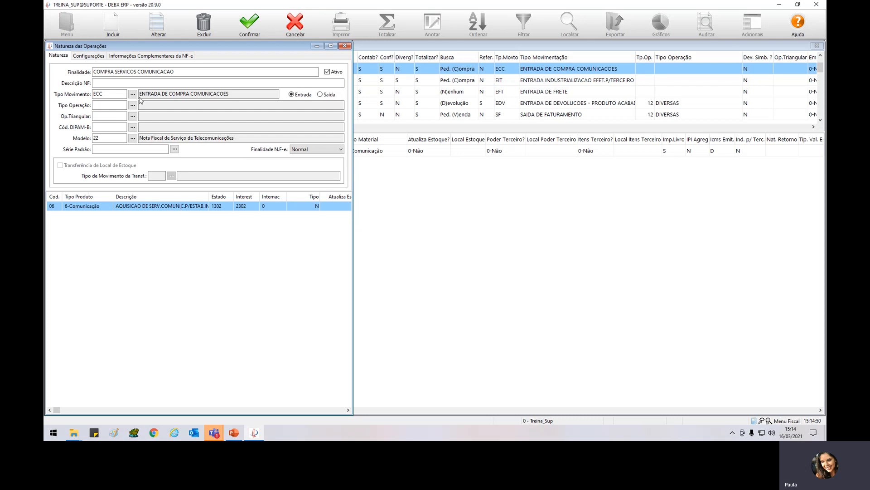
pyautogui.click(343, 45)
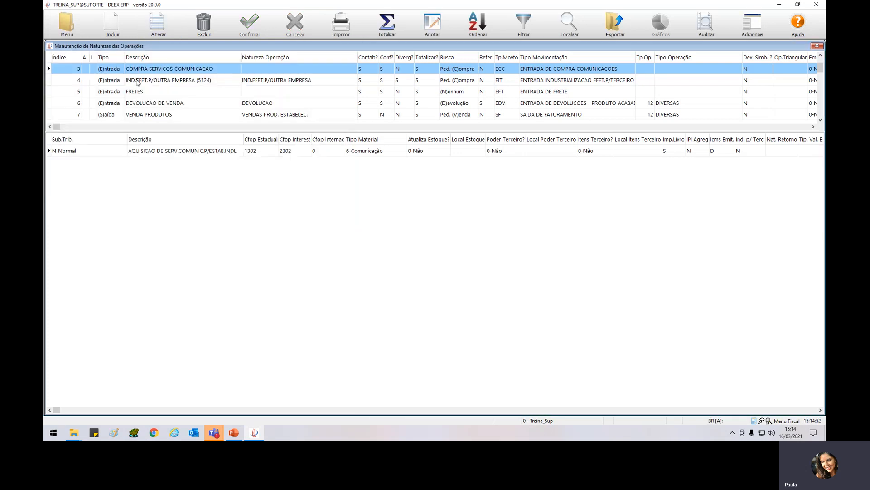
# - Open COMPRA MAT. / IMOB. /U.CONSUMO and examine its CFOP detail rows by product type, ending on COMPRA PARA INDUSTRIALIZACAO
pyautogui.click(152, 26)
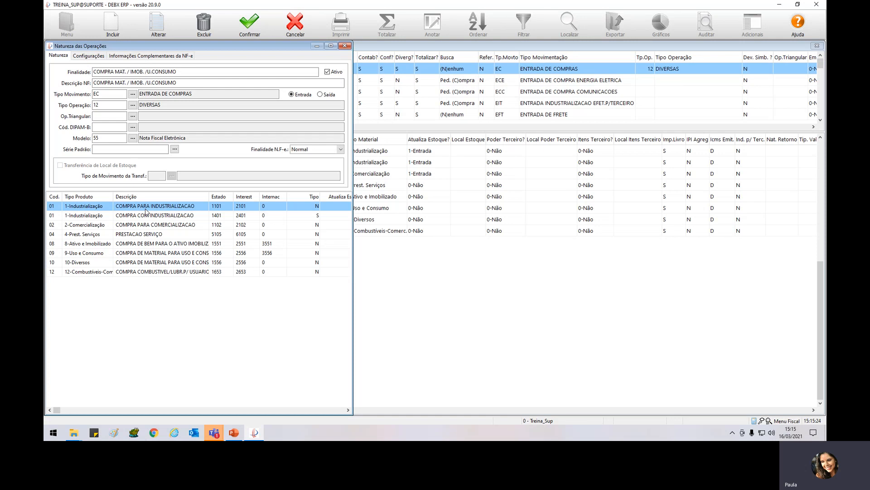
pyautogui.press('Down')
pyautogui.press('Down')
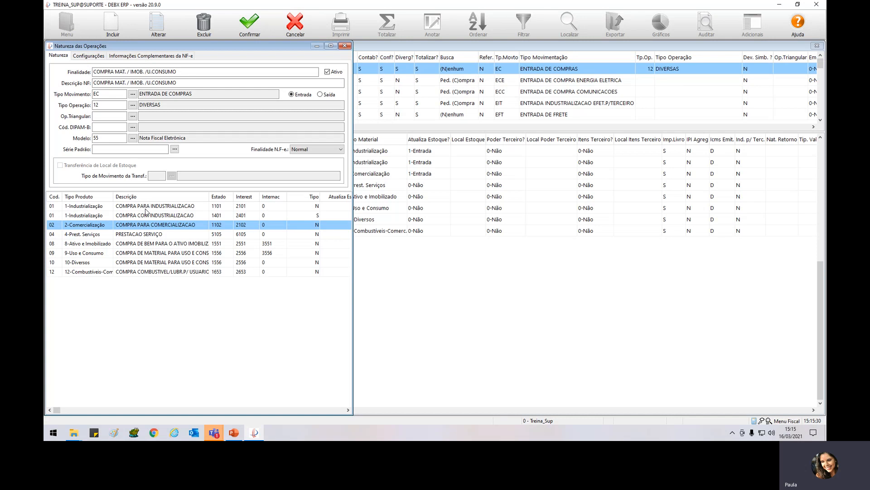
pyautogui.press('Down')
pyautogui.press('Down')
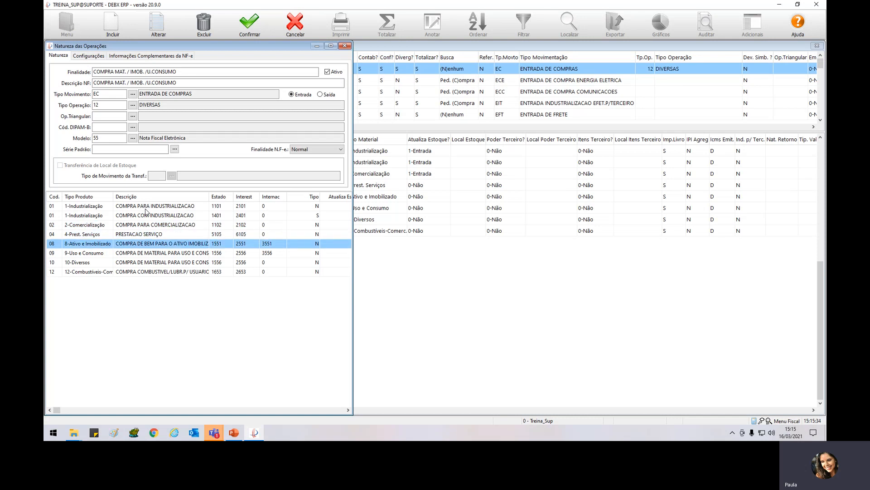
pyautogui.press('Down')
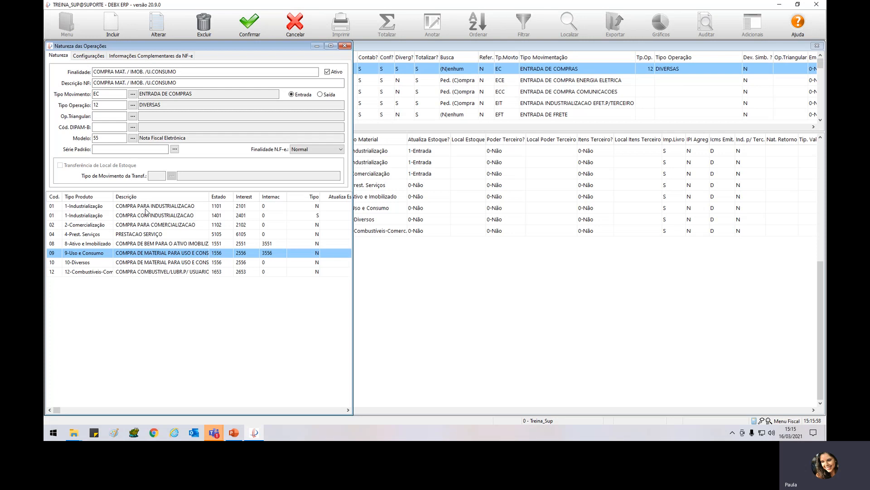
pyautogui.click(146, 207)
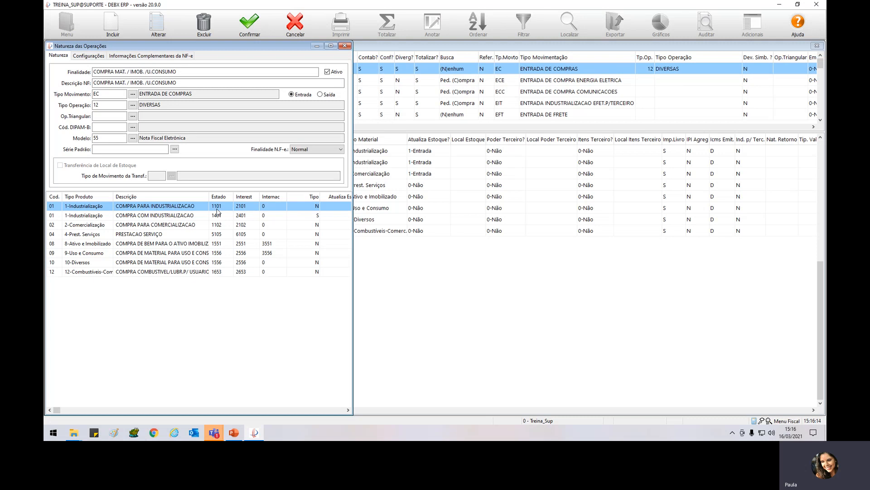
# - Try C - Pedido de Compra as the Busca of COMPRA MAT. / IMOB. /U.CONSUMO, set it back to N - Nenhum, and review the Busca options again
pyautogui.click(96, 56)
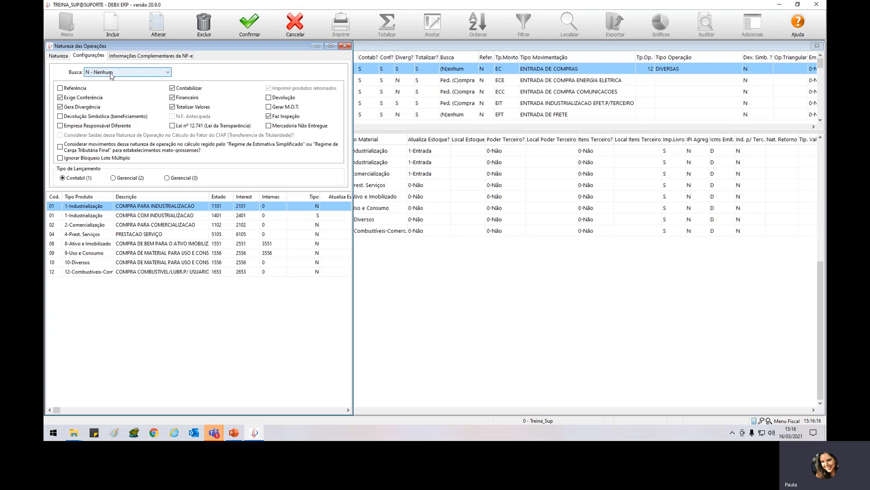
pyautogui.click(140, 73)
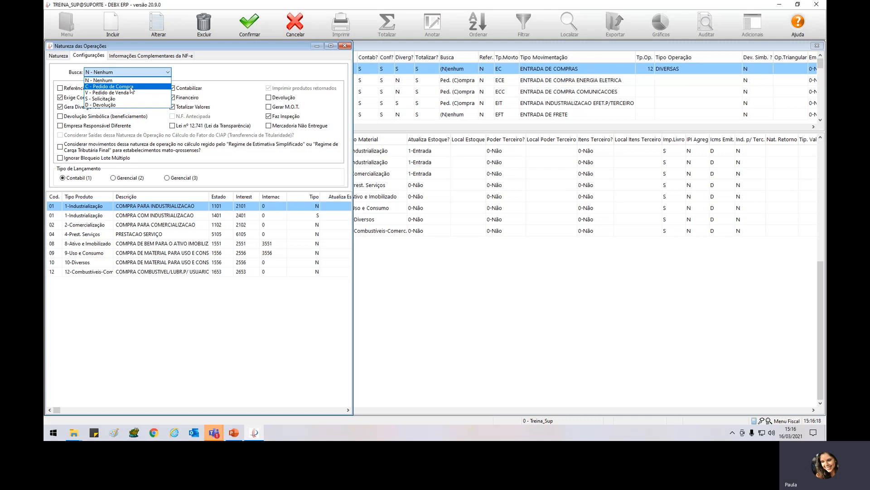
pyautogui.click(131, 86)
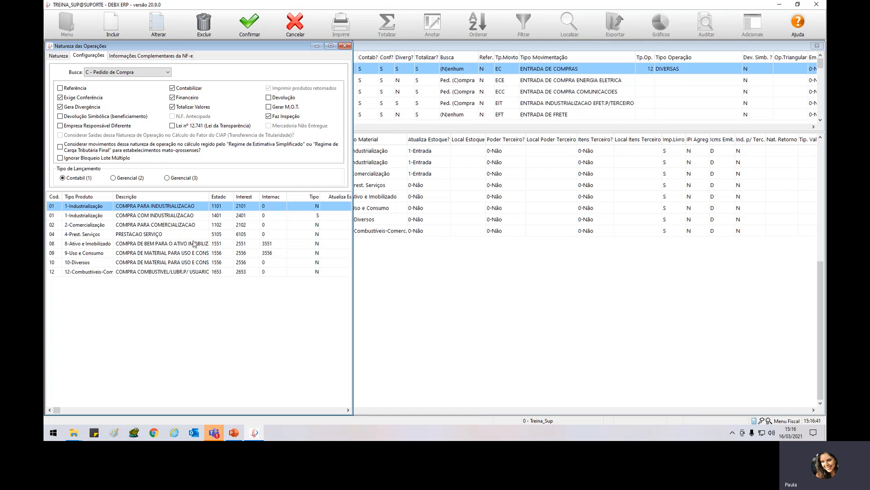
pyautogui.click(144, 74)
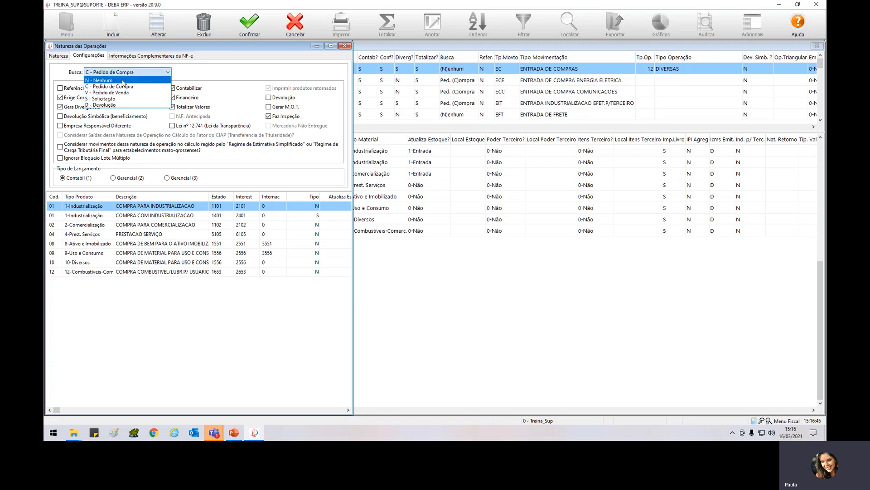
pyautogui.click(132, 91)
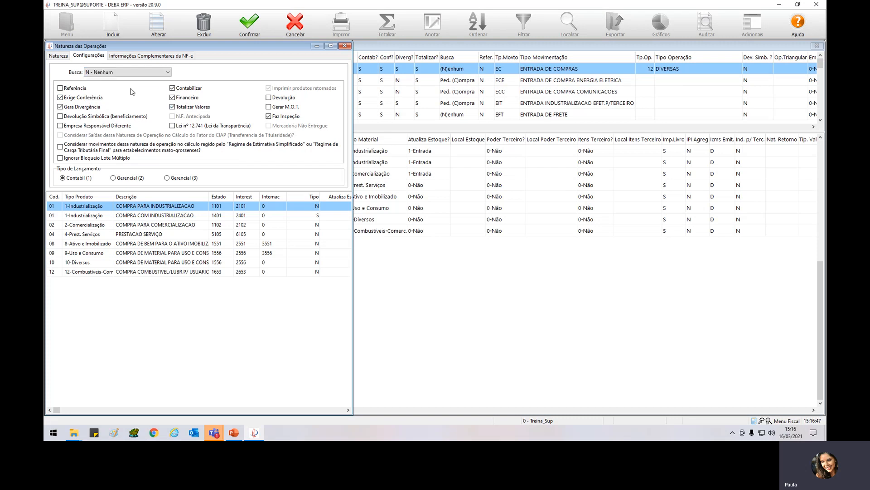
pyautogui.click(132, 74)
pyautogui.click(134, 91)
# - Open the COMPRA PARA INDUSTRIALIZACAO detail and review the available Aplicação and Tipo options
pyautogui.click(158, 23)
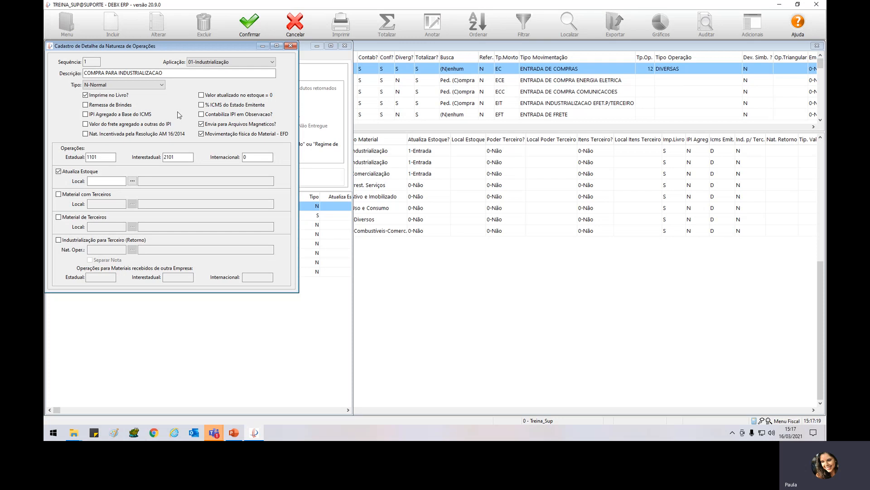
pyautogui.click(203, 63)
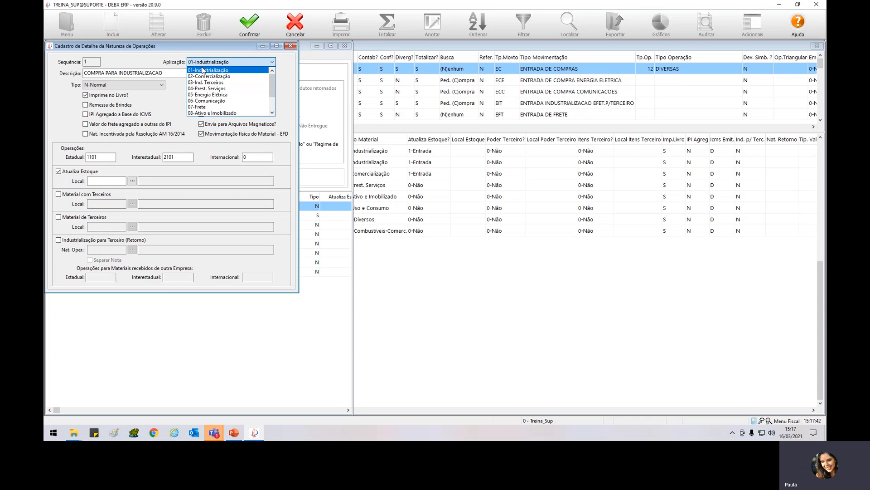
pyautogui.click(207, 72)
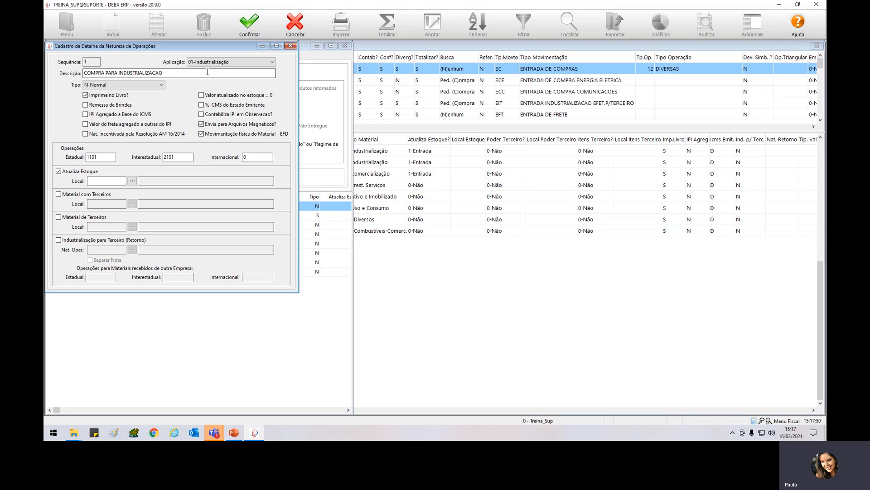
pyautogui.click(162, 85)
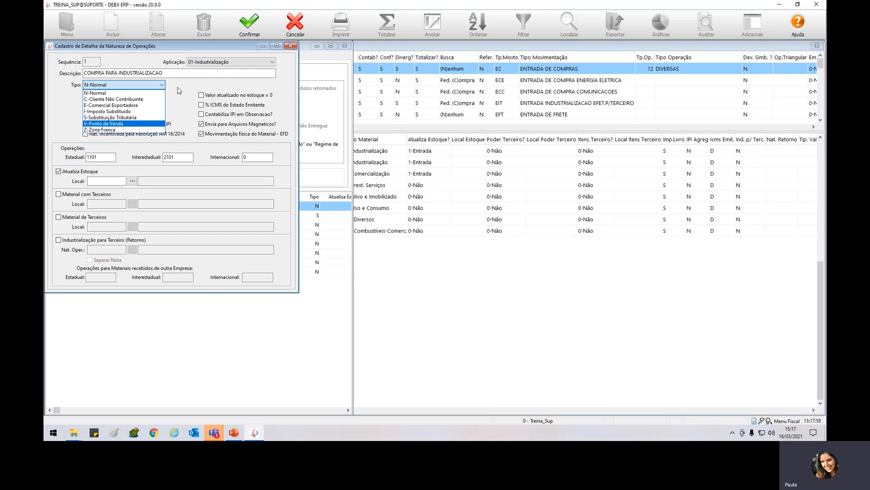
pyautogui.click(227, 65)
pyautogui.click(226, 64)
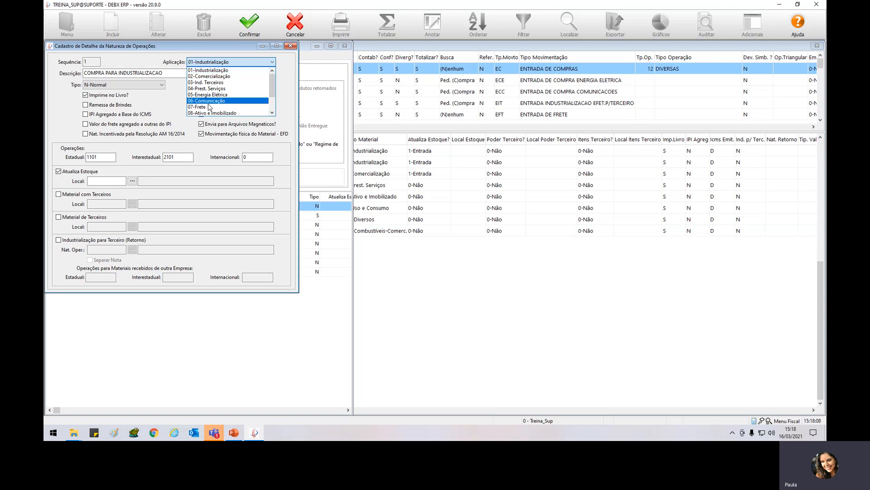
pyautogui.click(159, 84)
pyautogui.click(146, 85)
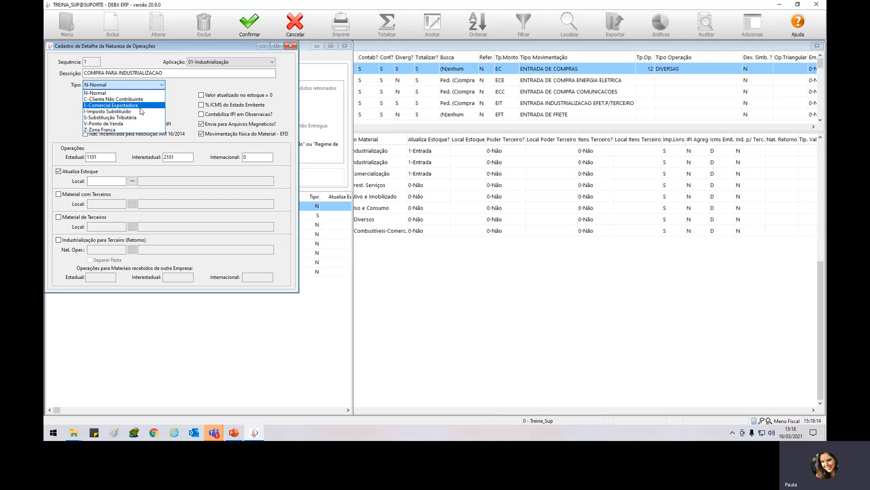
pyautogui.click(228, 59)
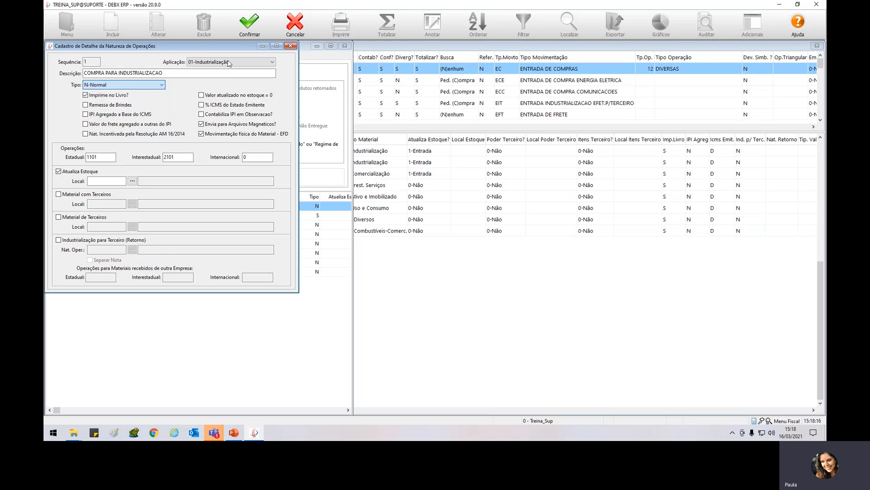
# - Compare the detail's Descrição with its Aplicação, keeping 01-Industrialização, check the Tipo options again, and close the open forms without saving
pyautogui.click(184, 73)
pyautogui.moveTo(184, 73); pyautogui.dragTo(51, 85)
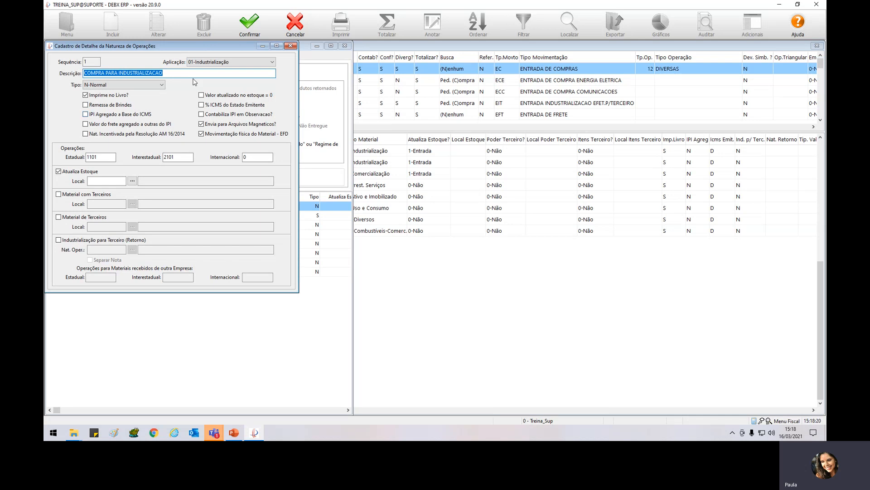
pyautogui.click(205, 63)
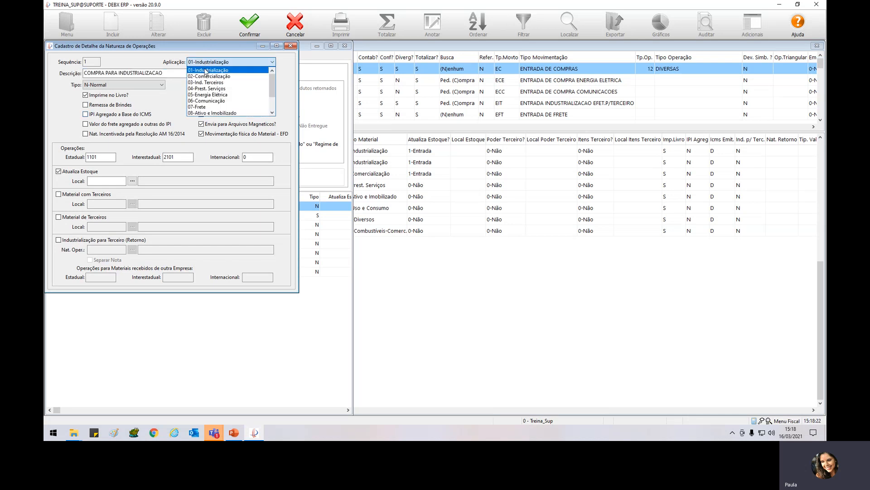
pyautogui.click(207, 70)
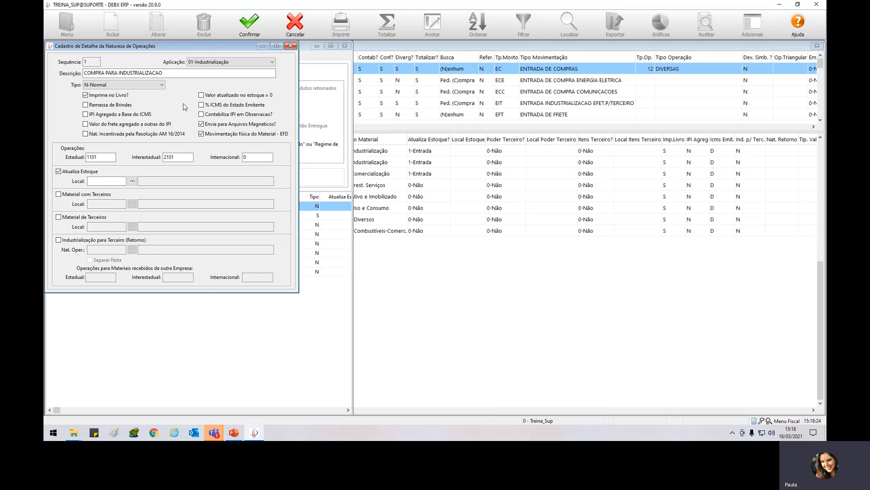
pyautogui.click(162, 85)
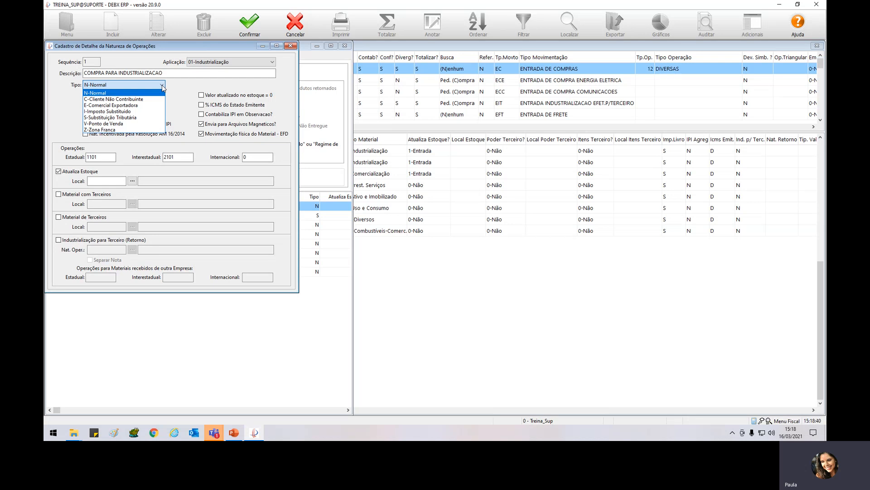
pyautogui.press('Escape')
pyautogui.press('Escape')
pyautogui.press('Escape')
pyautogui.press('Escape')
pyautogui.press('Escape')
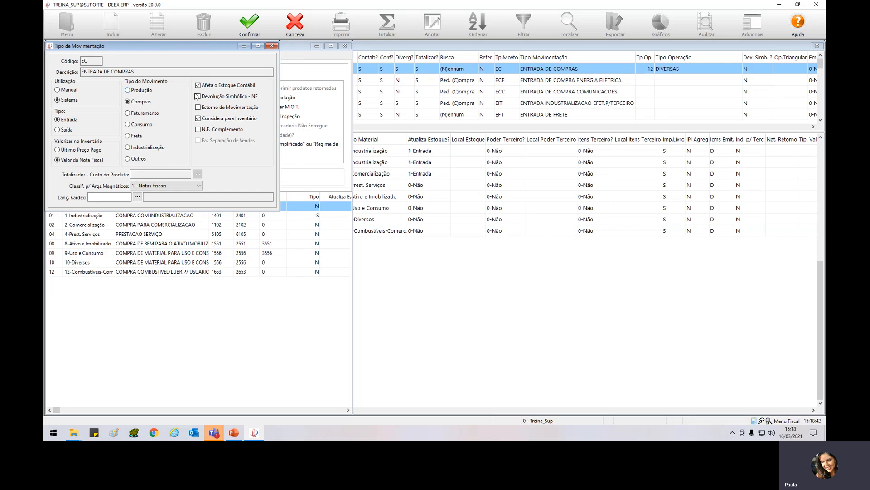
# - Open the company registration screen, Cadastro de Empresas
pyautogui.click(67, 24)
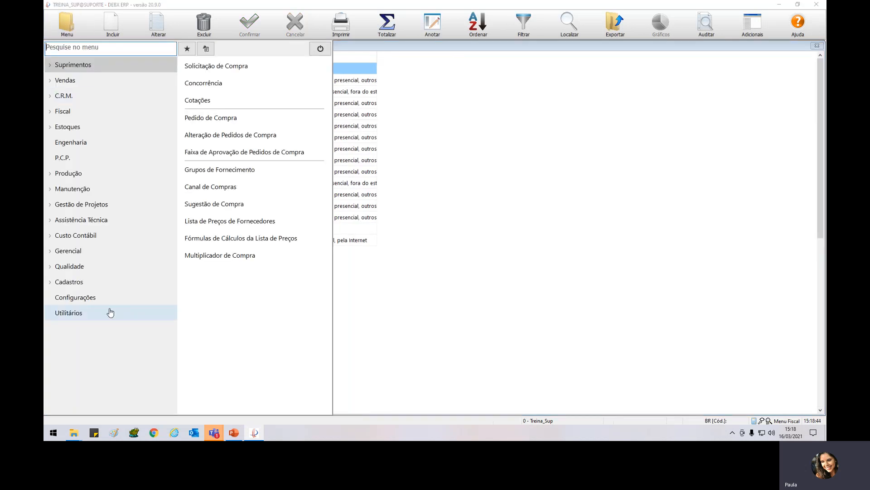
pyautogui.click(85, 283)
pyautogui.click(240, 68)
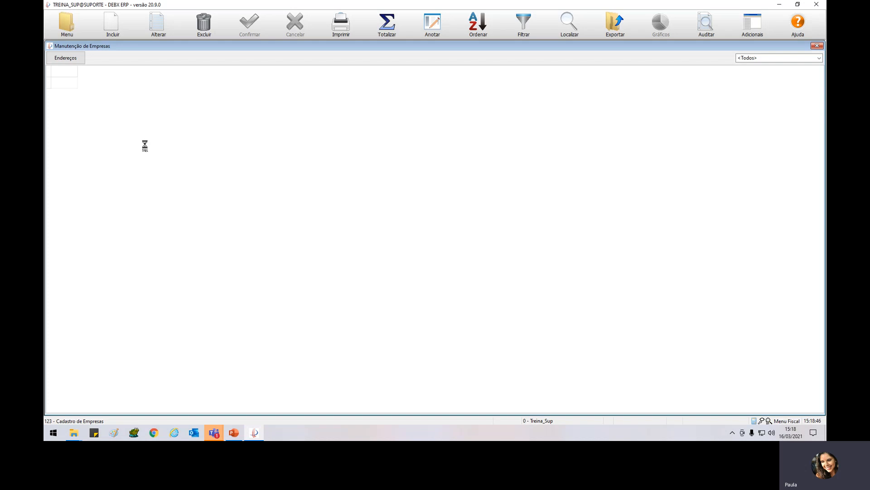
# - Open the highlighted transport company's record for editing and review the available Tipo options
pyautogui.doubleClick(146, 117)
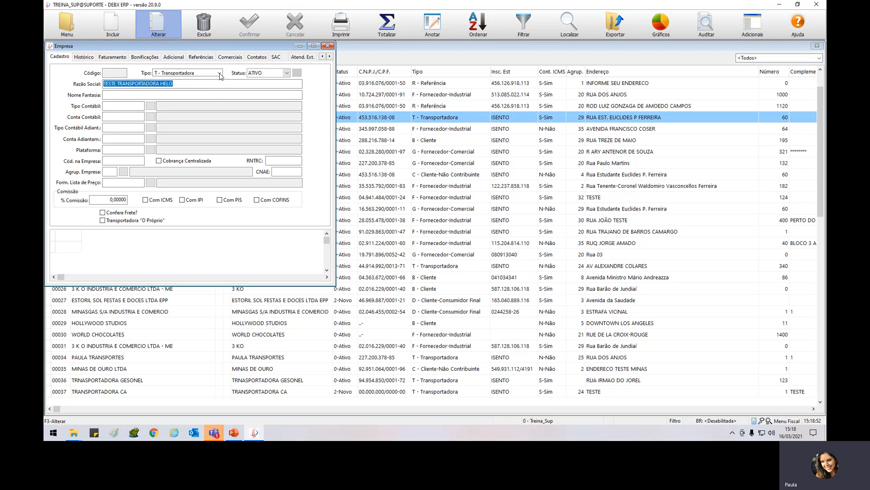
pyautogui.click(219, 73)
pyautogui.moveTo(219, 100)
pyautogui.mouseDown()
pyautogui.moveTo(220, 87)
pyautogui.moveTo(218, 108)
pyautogui.mouseUp()
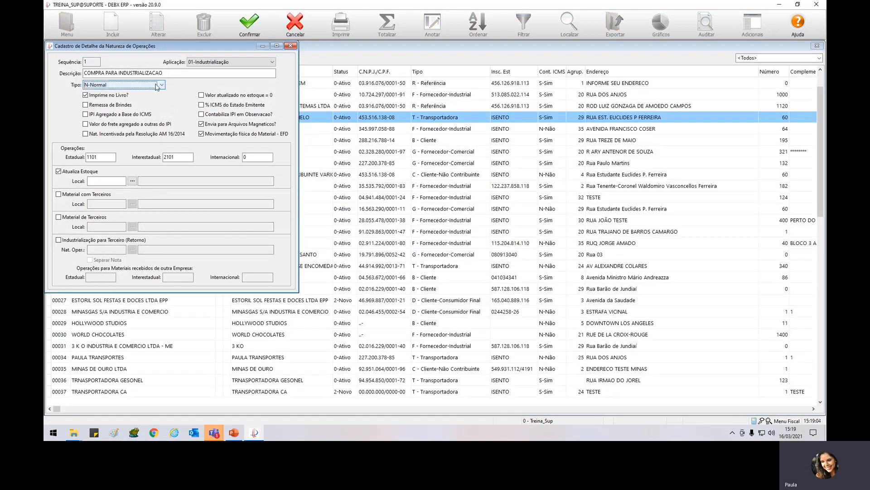
# - In the COMPRA PARA INDUSTRIALIZACAO detail, try C-Cliente Não Contribuinte as Tipo and replace it with E-Comercial Exportadora
pyautogui.click(162, 85)
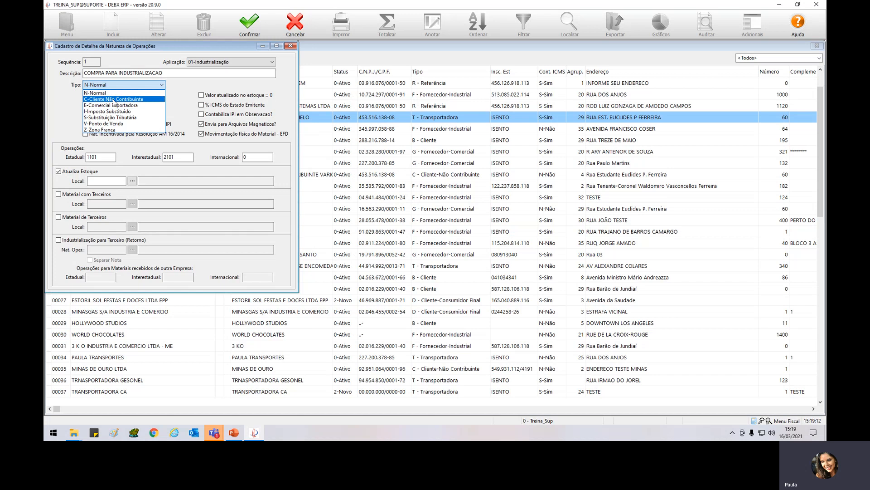
pyautogui.click(157, 99)
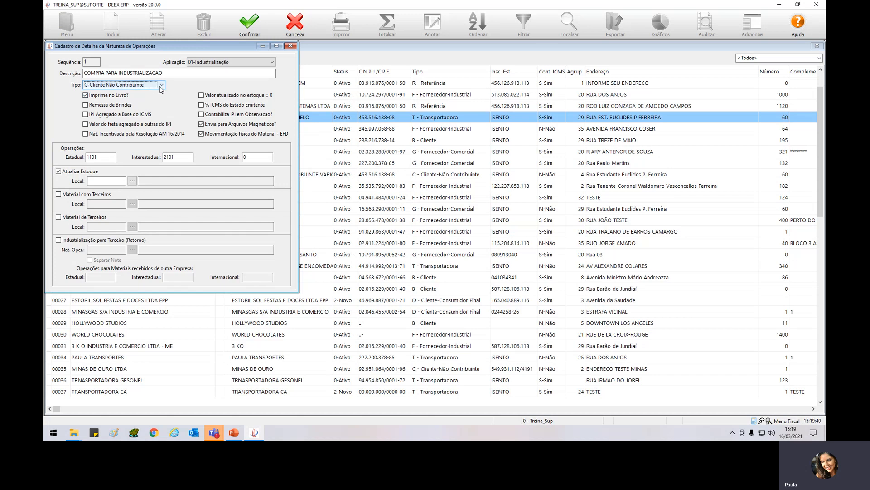
pyautogui.click(161, 87)
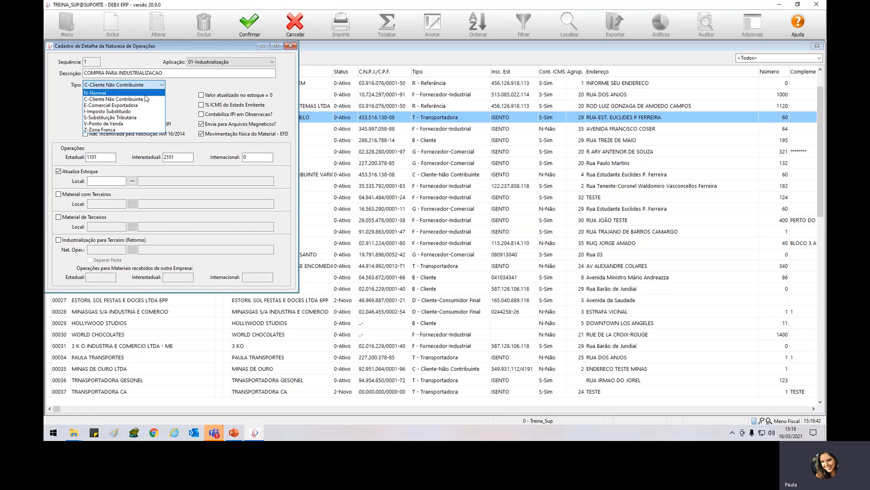
pyautogui.click(135, 106)
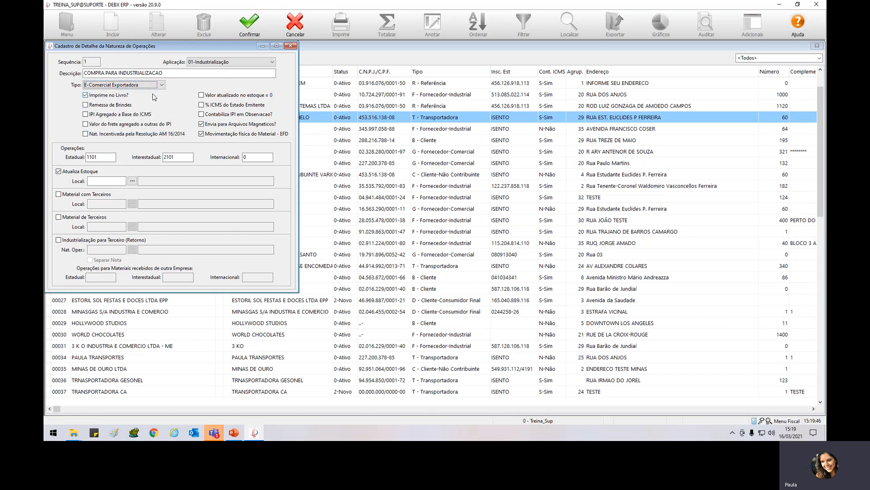
# - Return to the transport company's record and set its Tipo to the E - Cliente-Comercial Exportadora option
pyautogui.press('Escape')
pyautogui.click(273, 46)
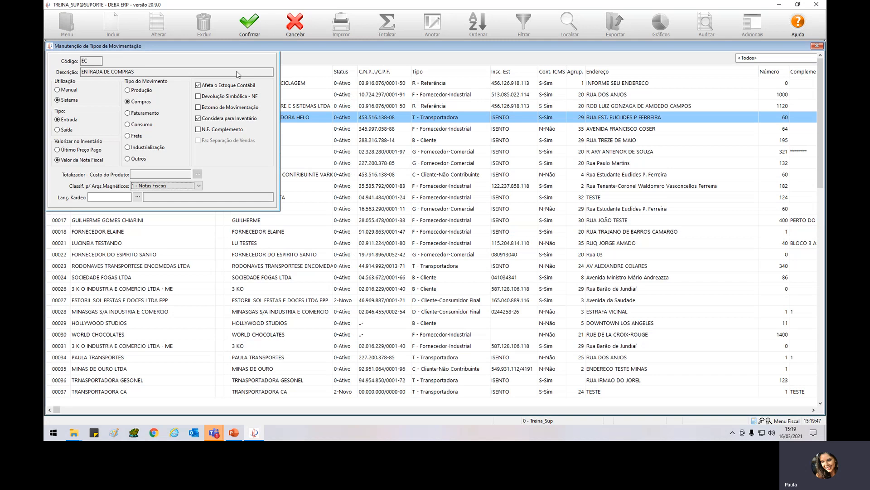
pyautogui.press('Escape')
pyautogui.doubleClick(50, 46)
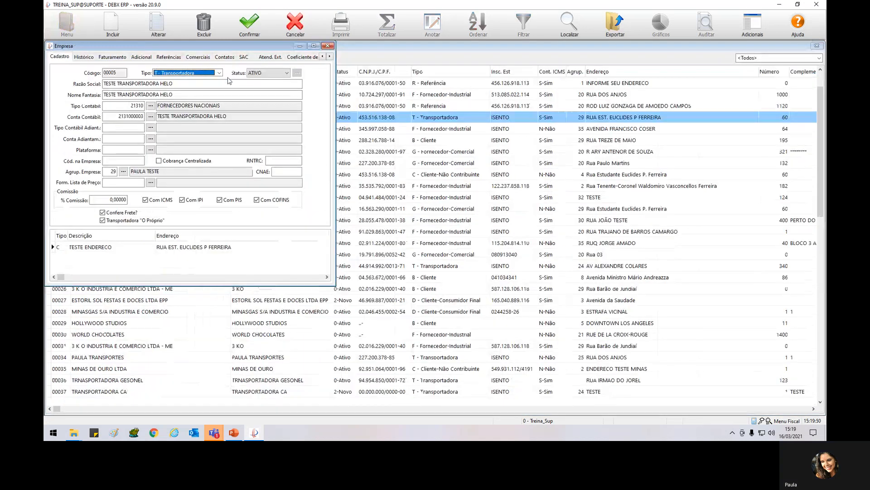
pyautogui.click(219, 73)
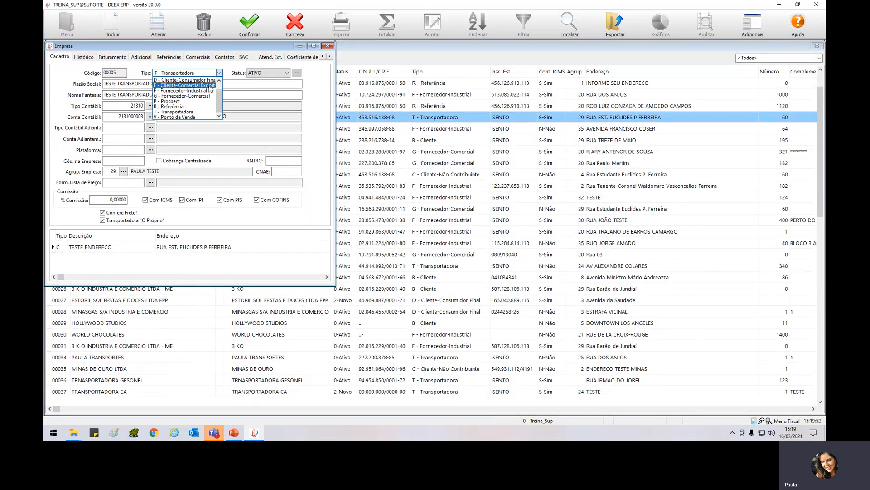
pyautogui.click(209, 85)
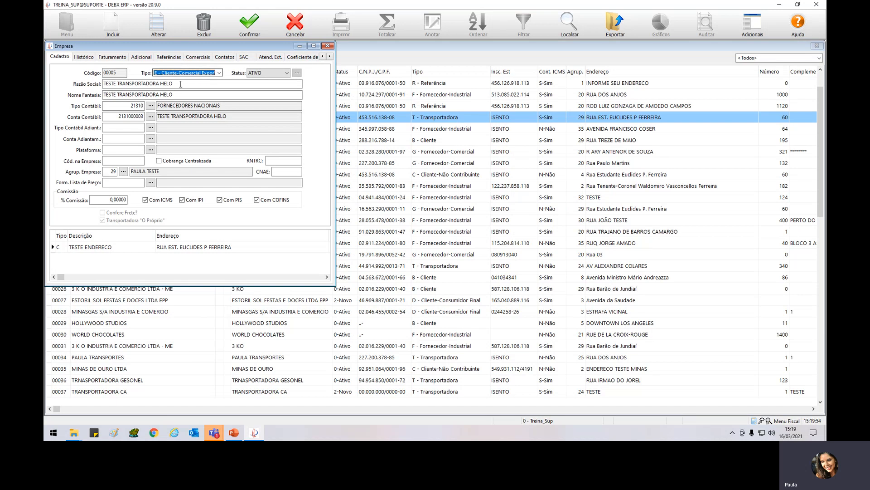
# - Return to the operation nature detail and check its Tipo options against the company's type, keeping E-Comercial Exportadora
pyautogui.hotkey('ctrl', 'F6')
pyautogui.click(49, 46)
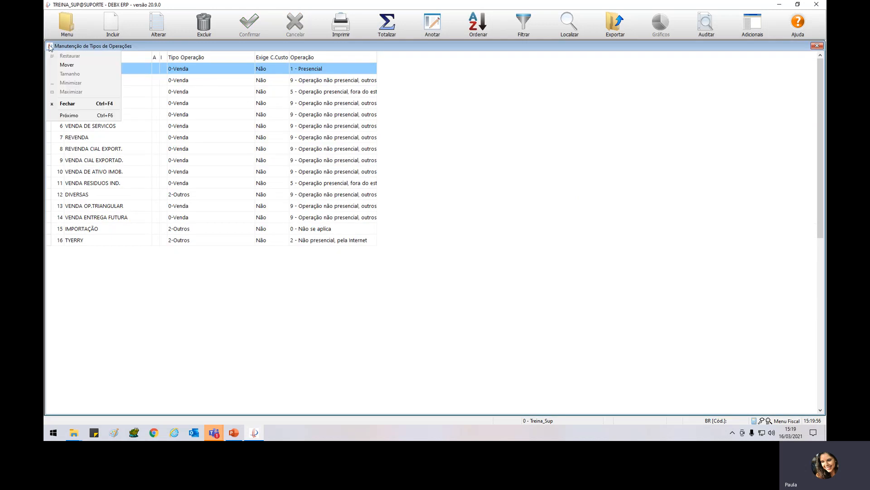
pyautogui.click(69, 115)
pyautogui.click(156, 87)
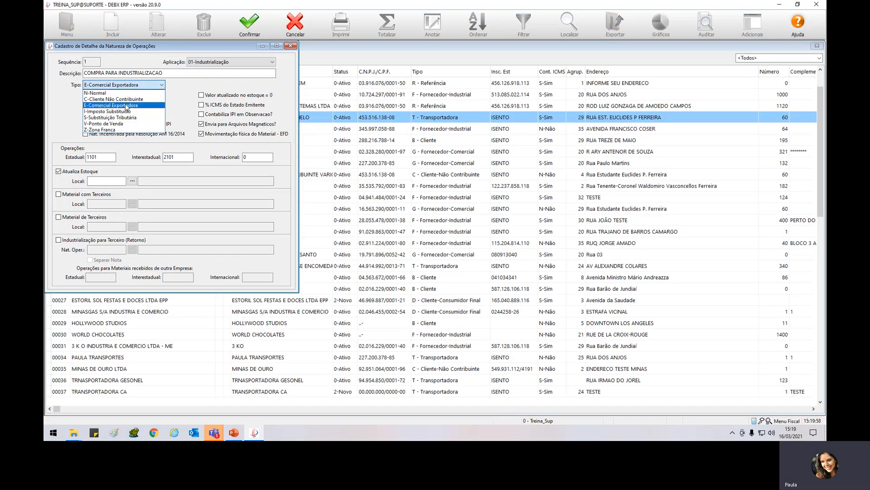
pyautogui.click(127, 106)
# - Switch to the company record, review its Tipo options and choose D - Cliente-Consumidor Final
pyautogui.hotkey('ctrl', 'F6')
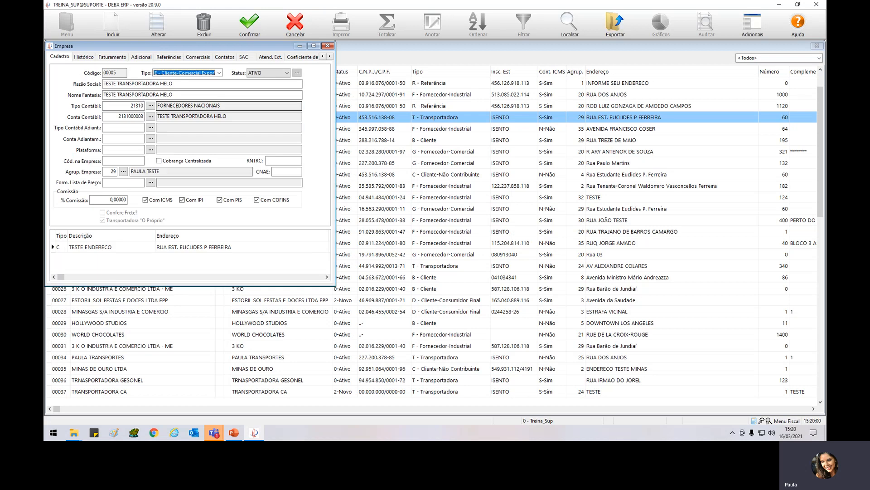
pyautogui.click(220, 73)
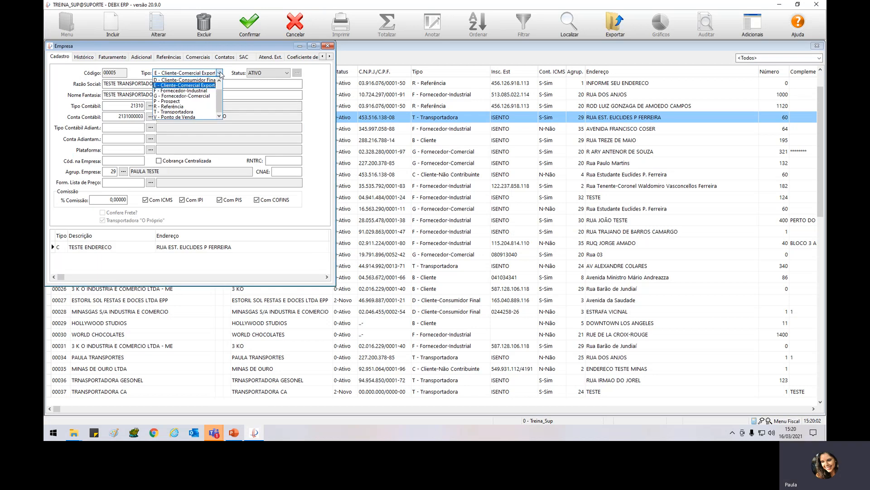
pyautogui.scroll(2, 222, 89)
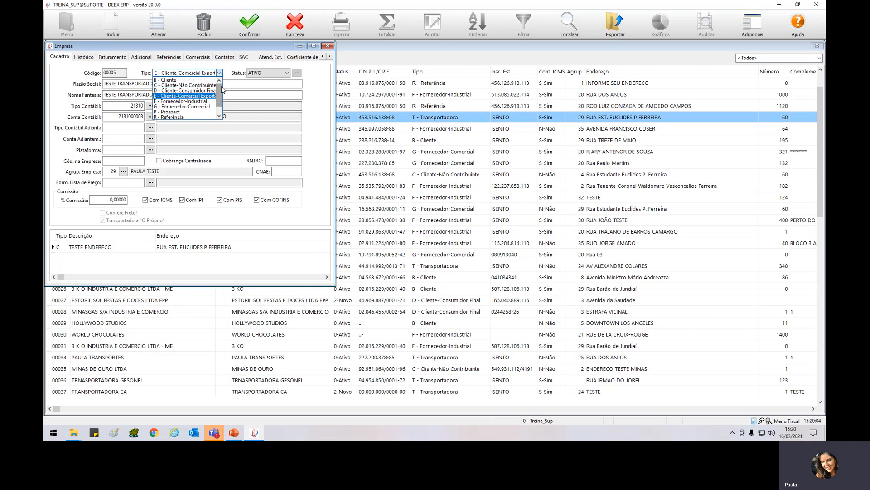
pyautogui.click(203, 90)
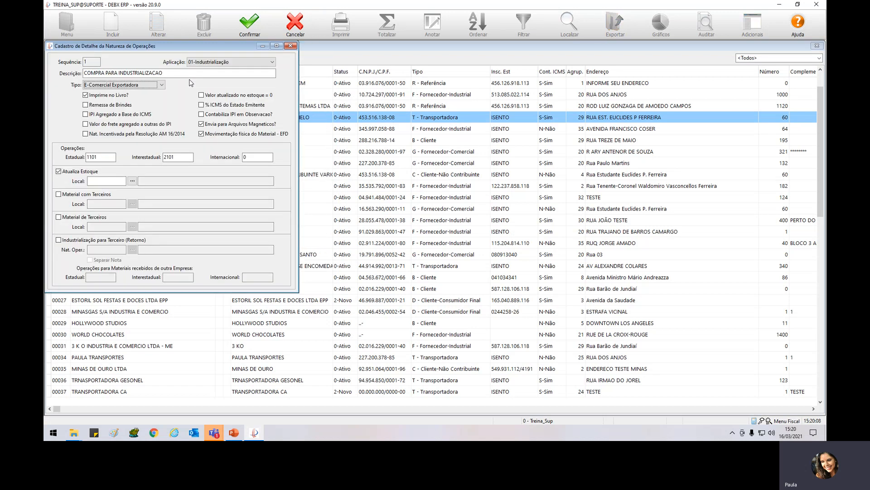
# - Set the operation nature detail's Tipo to N-Normal and compare it with the Tipo options in the company record
pyautogui.click(161, 84)
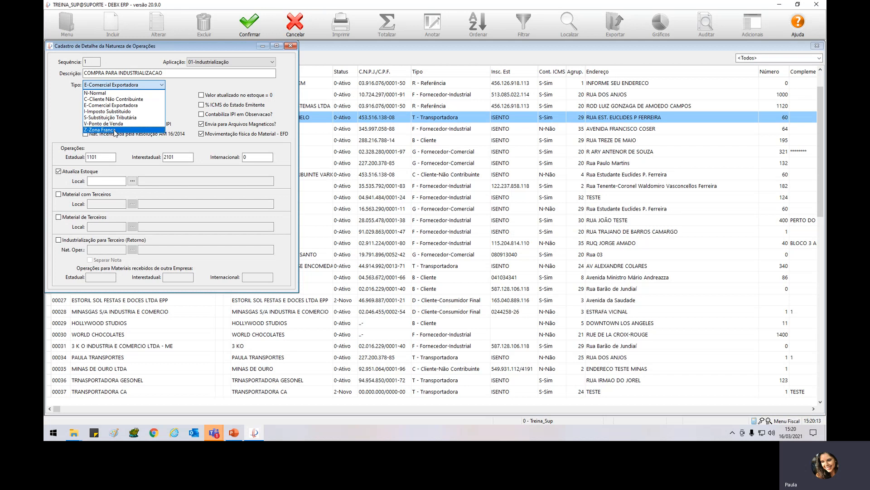
pyautogui.click(113, 93)
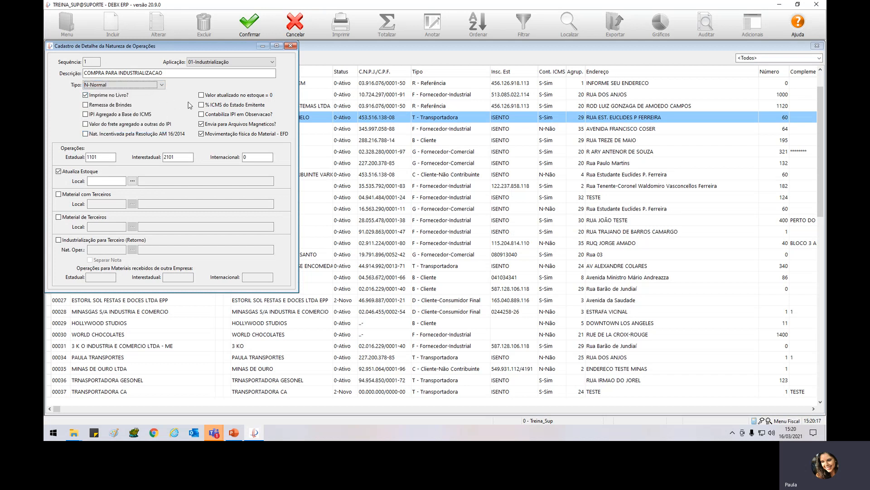
pyautogui.press('Escape')
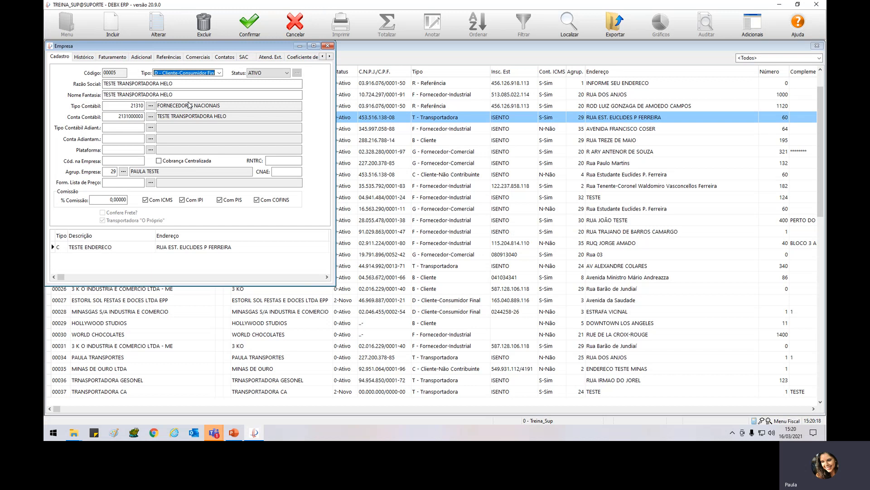
pyautogui.click(219, 73)
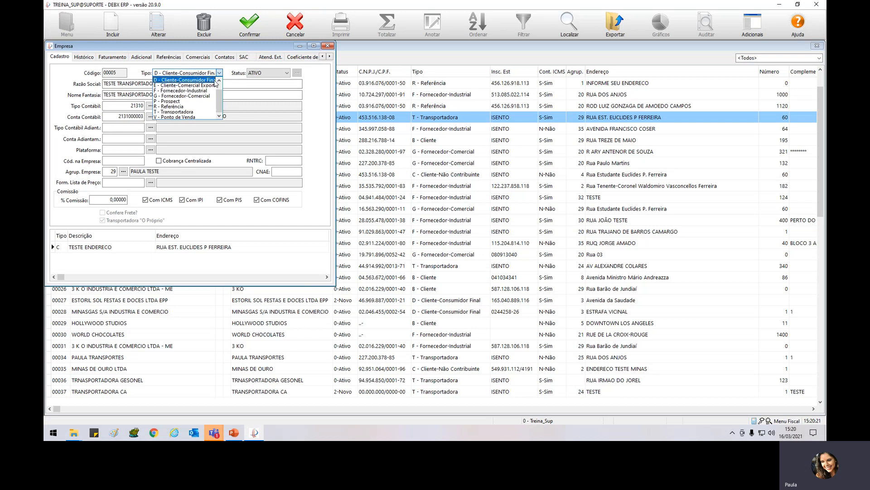
pyautogui.press('Escape')
pyautogui.press('Escape')
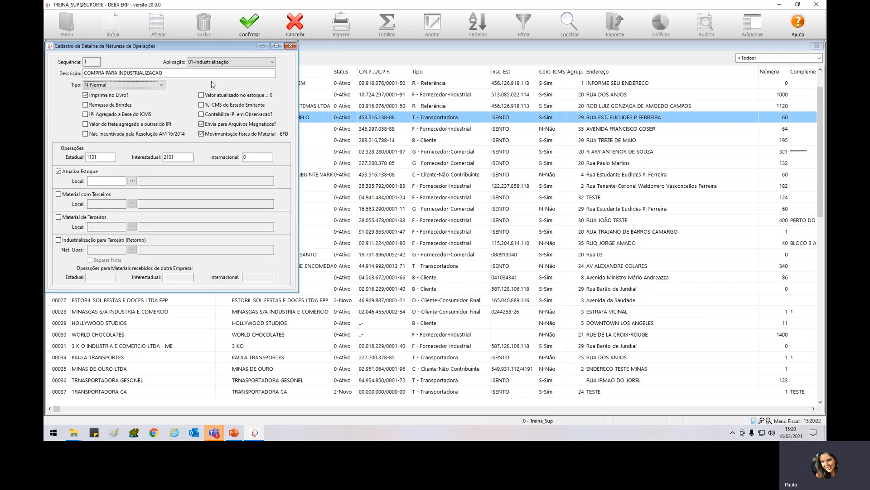
# - Choose Ponto de Venda as the Tipo in both the operation nature detail and the company record
pyautogui.click(162, 85)
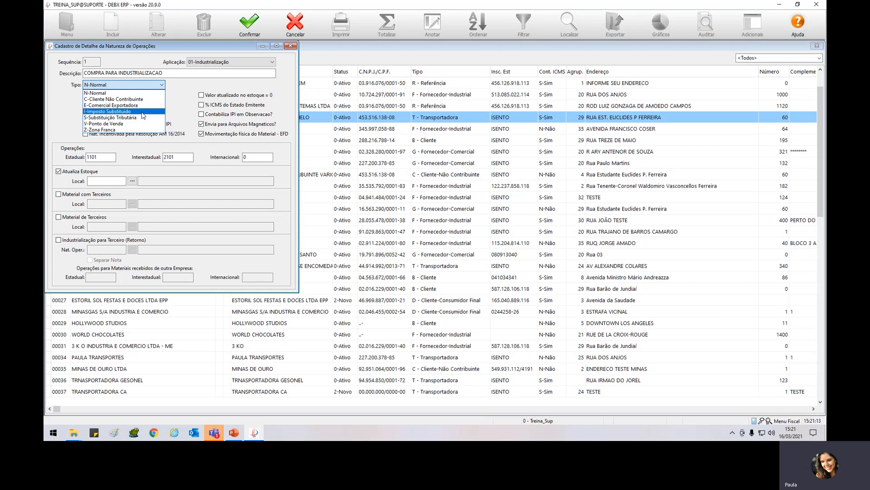
pyautogui.press('Down')
pyautogui.click(129, 124)
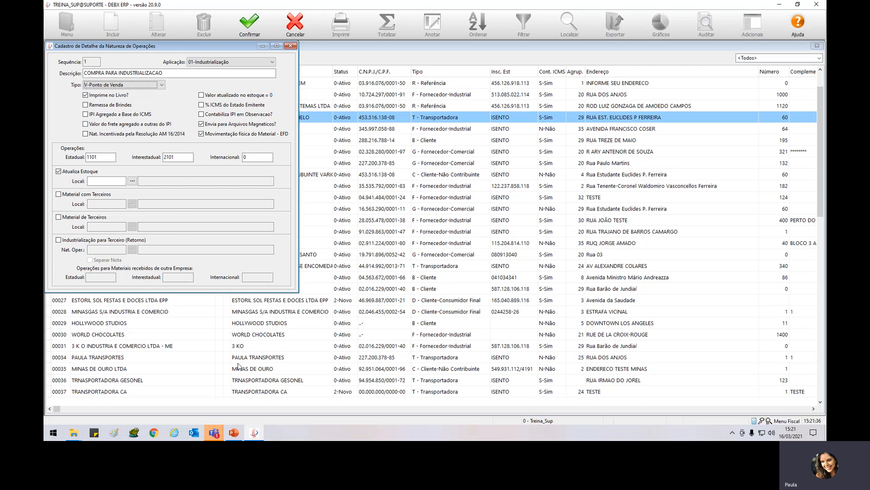
pyautogui.hotkey('ctrl', 'Tab')
pyautogui.click(220, 73)
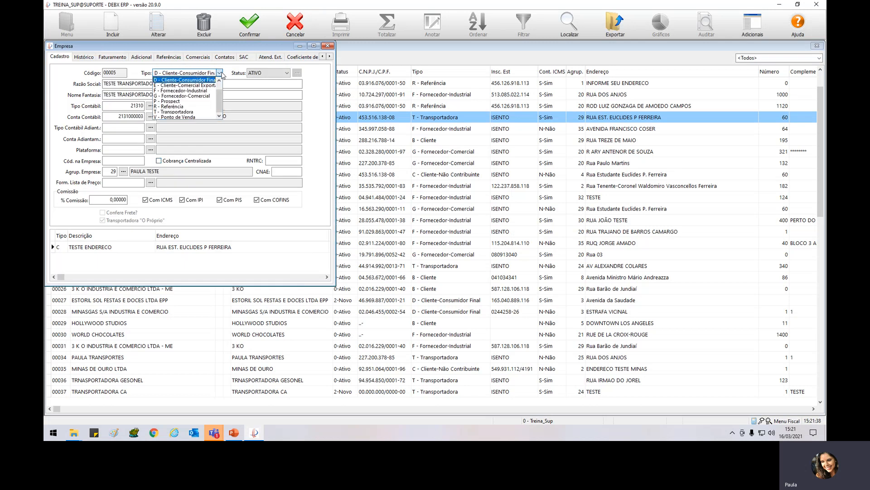
pyautogui.click(181, 117)
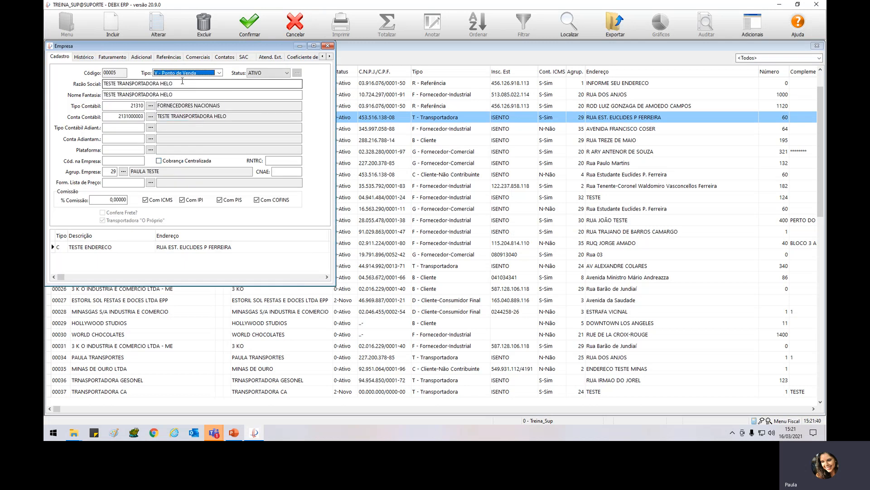
# - Return to the operation nature detail and try Z-Zona Franca as its Tipo
pyautogui.hotkey('ctrl', 'Tab')
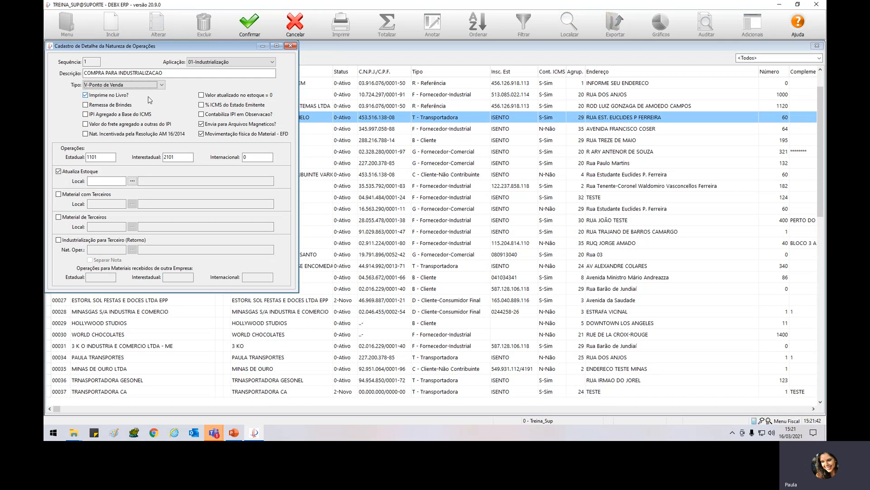
pyautogui.click(162, 85)
pyautogui.click(127, 130)
# - Try the options IPI Agregado a Base do ICMS, Valor do frete agregado a outras do IPI and Nat. Incentivada pela Resolução AM 16/2014, leaving them cleared
pyautogui.click(128, 116)
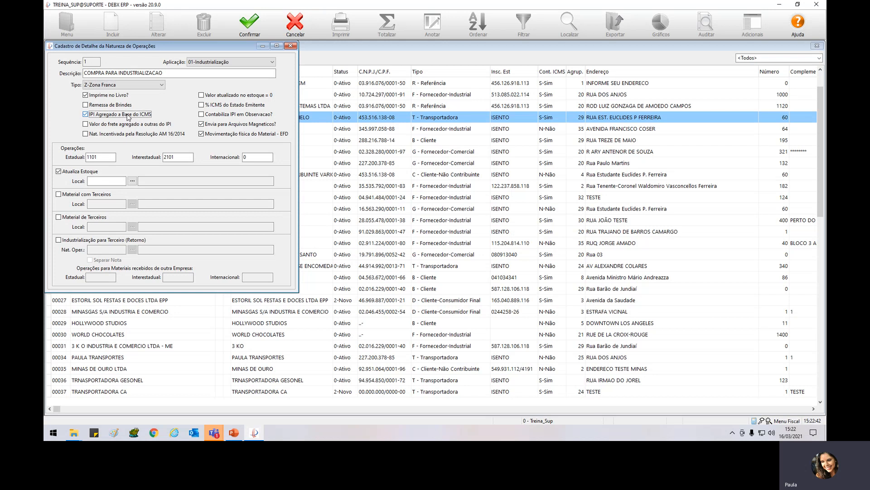
pyautogui.click(128, 116)
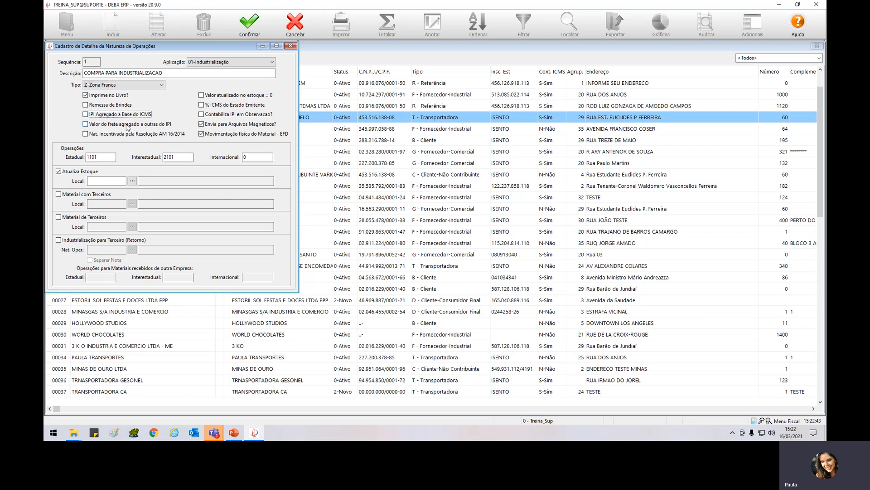
pyautogui.click(128, 127)
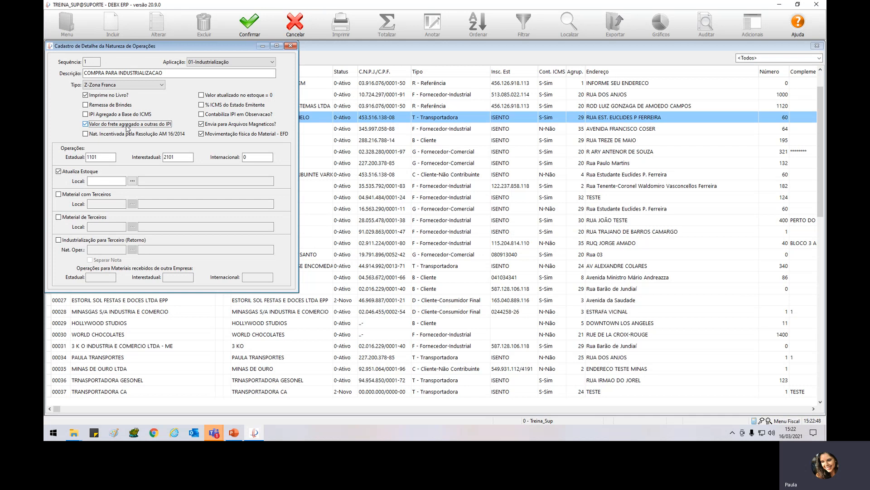
pyautogui.click(128, 127)
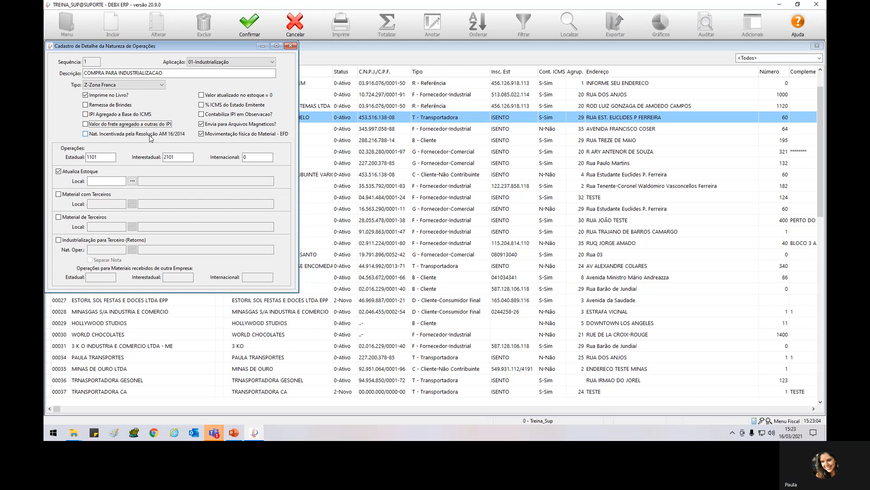
pyautogui.click(150, 135)
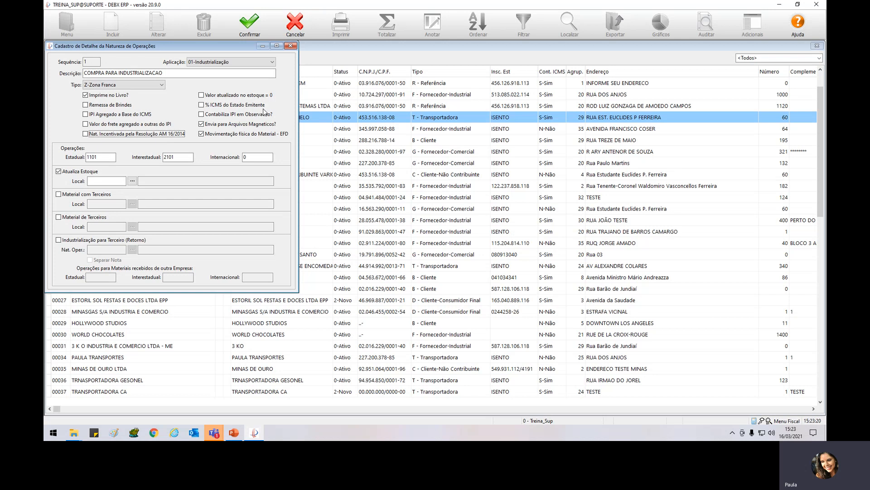
# - Examine the detail's Estadual, Interestadual and Internacional operation codes
pyautogui.doubleClick(102, 157)
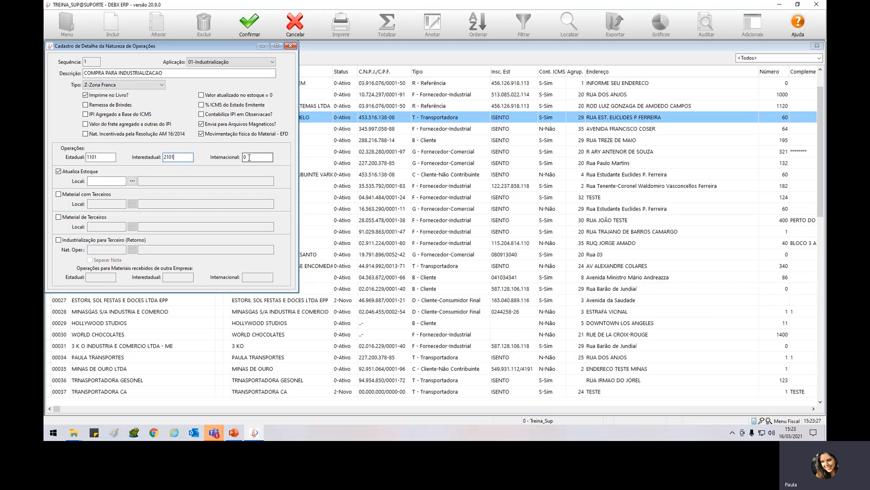
pyautogui.click(255, 157)
pyautogui.doubleClick(106, 157)
# - Set the operation nature detail's Tipo back to N-Normal and select its Estadual operation code
pyautogui.click(150, 86)
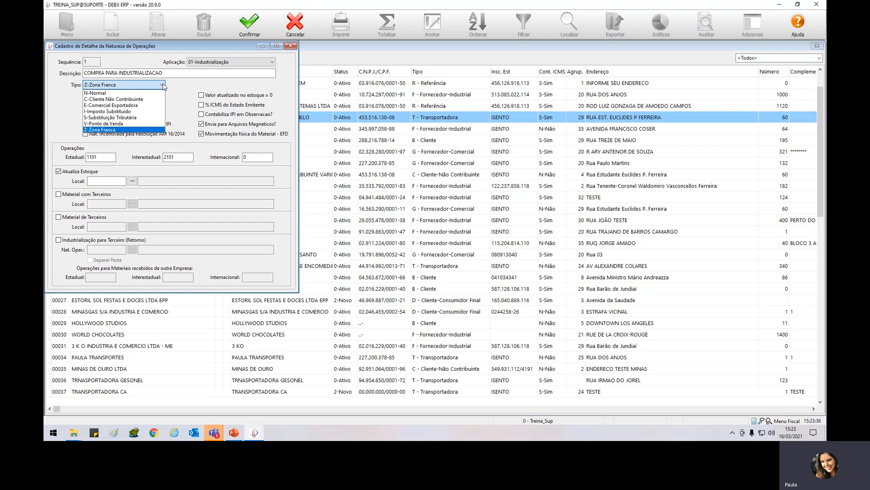
pyautogui.click(123, 96)
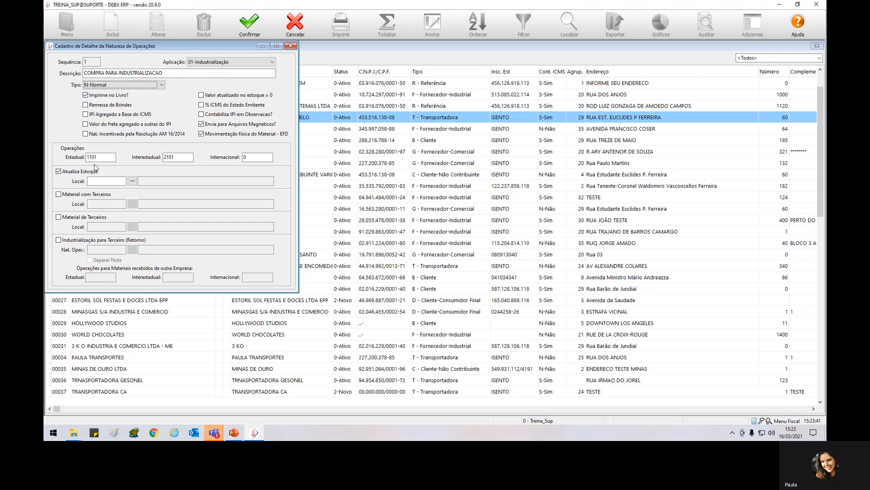
pyautogui.click(100, 158)
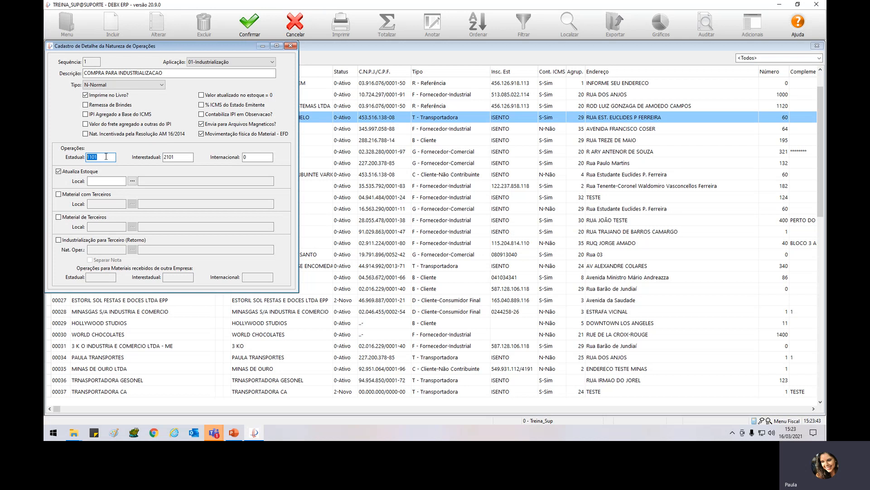
# - Try 8989 as the operation nature detail's Estadual operation code
pyautogui.click(107, 157)
pyautogui.doubleClick(97, 158)
pyautogui.write('8989')
# - Try the Atualiza Estoque option, keeping it enabled with ALMOX as the stock Local
pyautogui.click(91, 172)
pyautogui.click(90, 172)
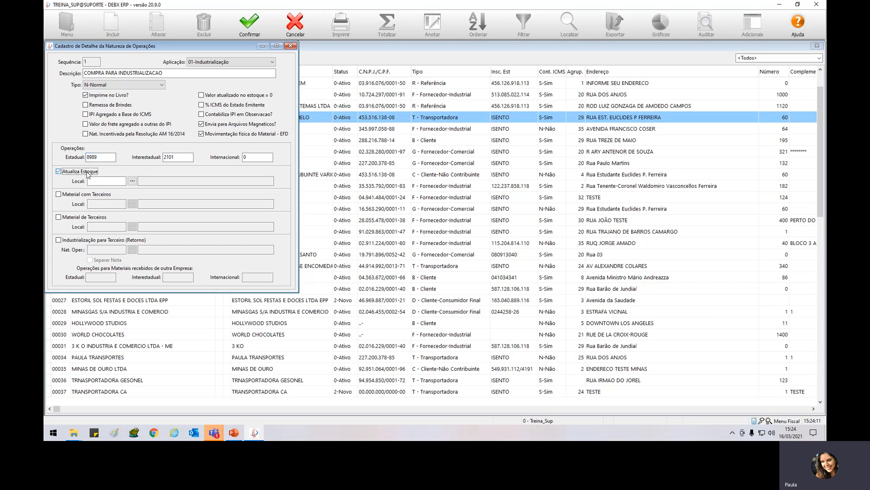
pyautogui.click(118, 181)
pyautogui.write('ALMOX')
pyautogui.press('Tab')
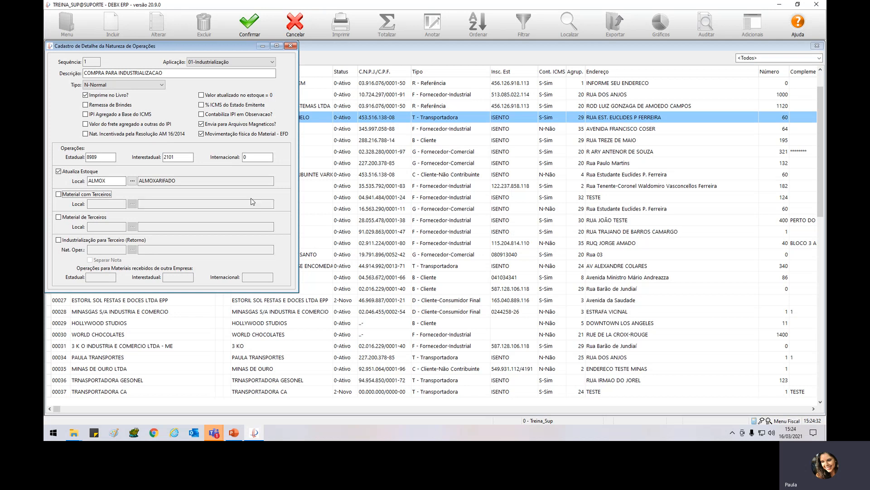
# - Try Material com Terceiros, leaving it cleared, and enable Material de Terceiros
pyautogui.click(96, 195)
pyautogui.click(97, 195)
pyautogui.click(64, 218)
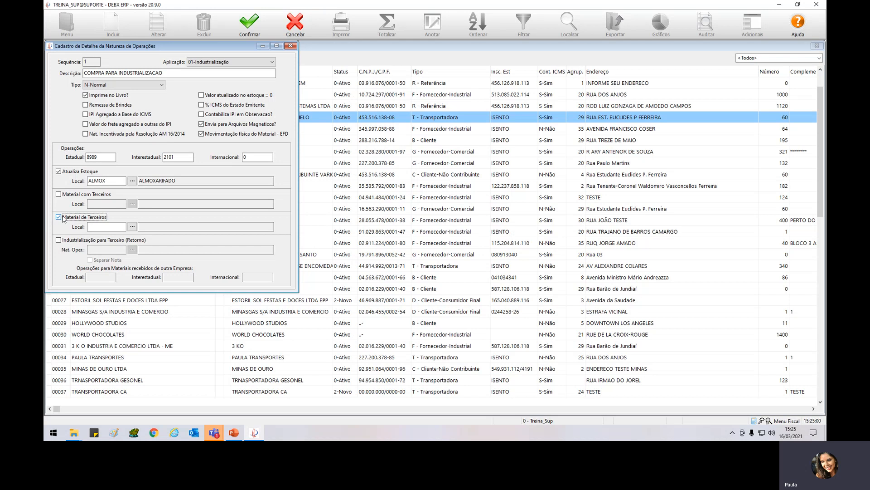
# - Enable Industrialização para Terceiro (Retorno), trying return operation nature 40 and replacing it with 10
pyautogui.click(64, 241)
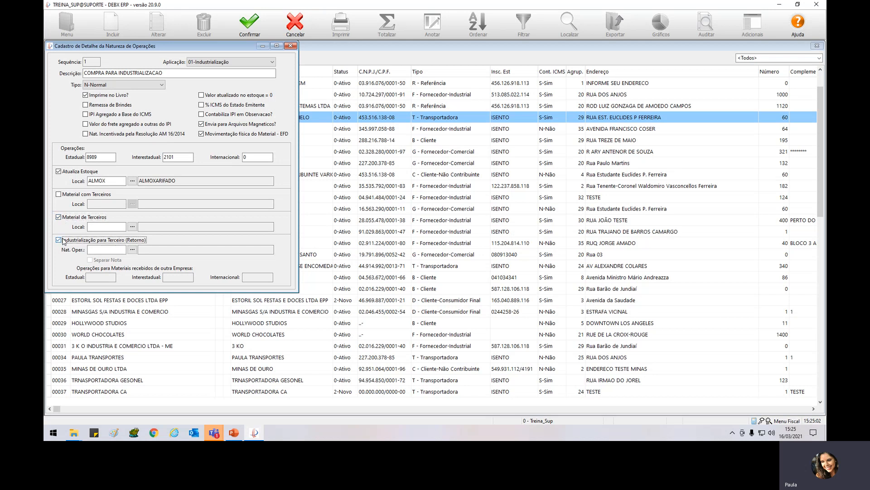
pyautogui.click(103, 251)
pyautogui.click(103, 251)
pyautogui.write('40')
pyautogui.press('Tab')
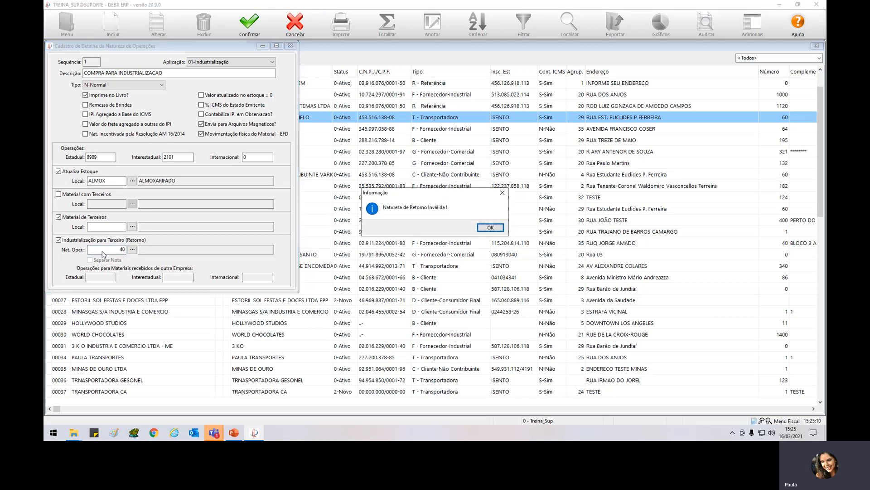
pyautogui.press('Return')
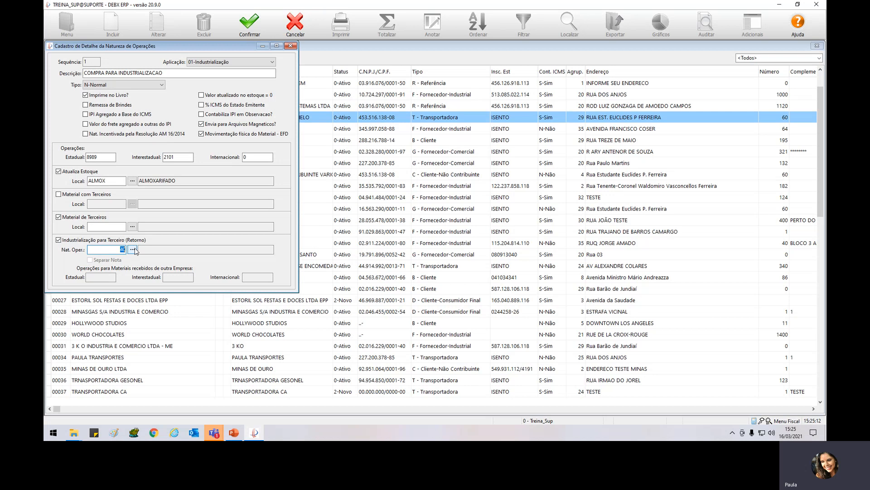
pyautogui.write('10')
pyautogui.press('Tab')
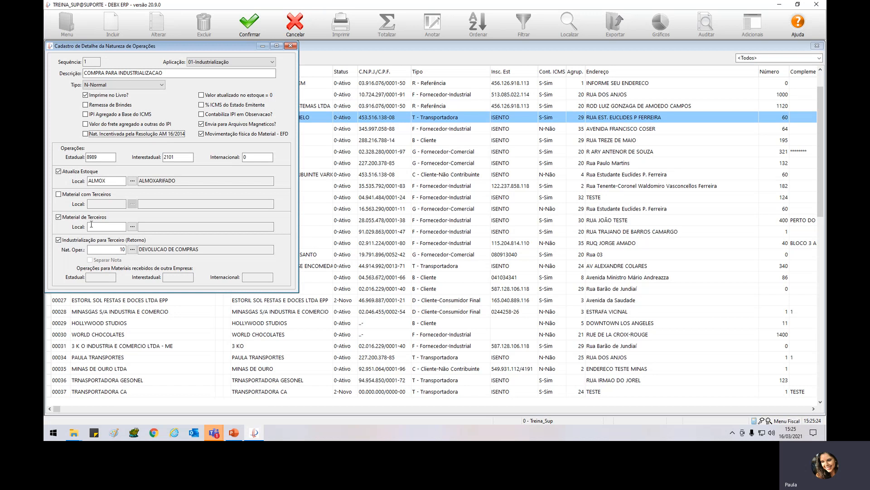
pyautogui.click(106, 249)
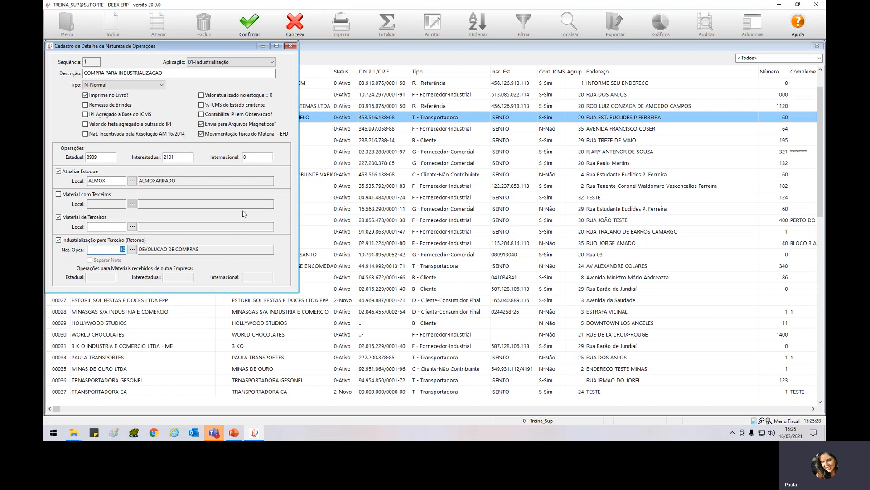
# - Close the operation nature forms without saving and open the Configuração Fiscal registration
pyautogui.click(290, 46)
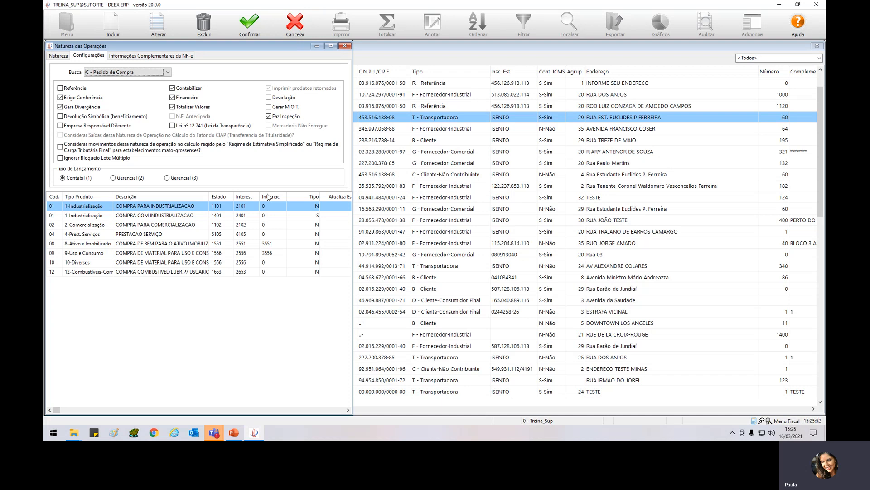
pyautogui.click(345, 46)
pyautogui.click(63, 24)
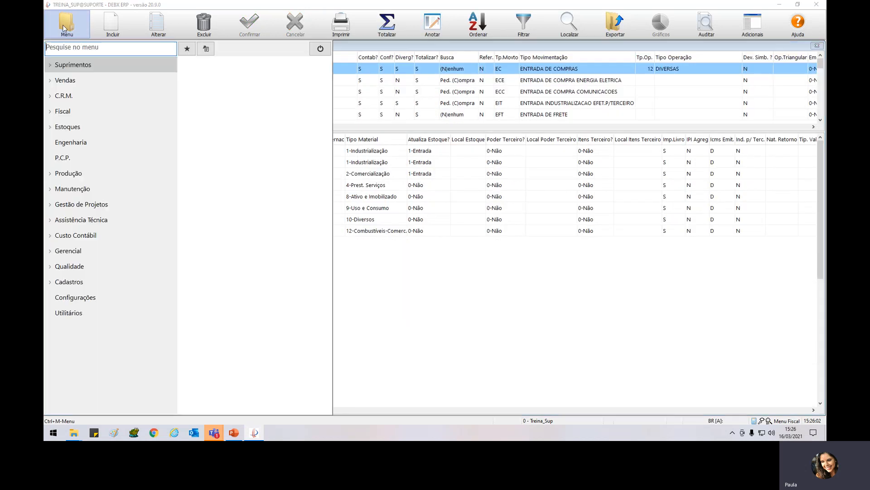
pyautogui.click(63, 111)
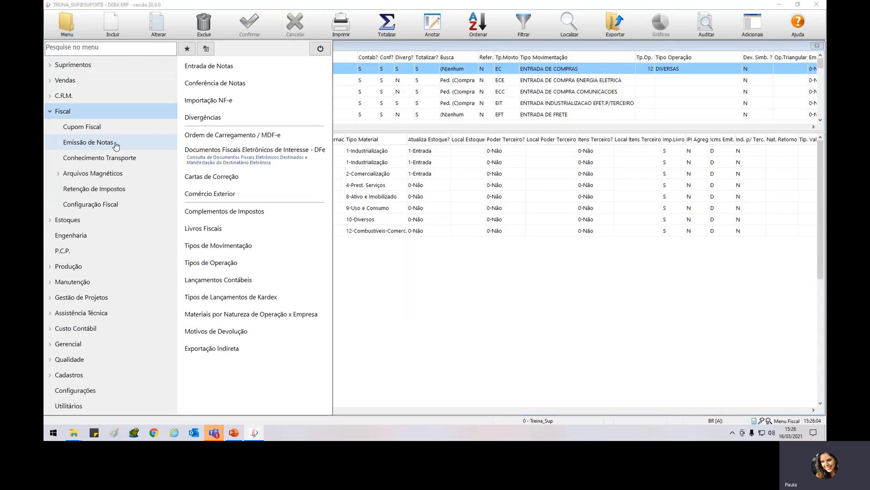
pyautogui.click(109, 203)
pyautogui.click(240, 69)
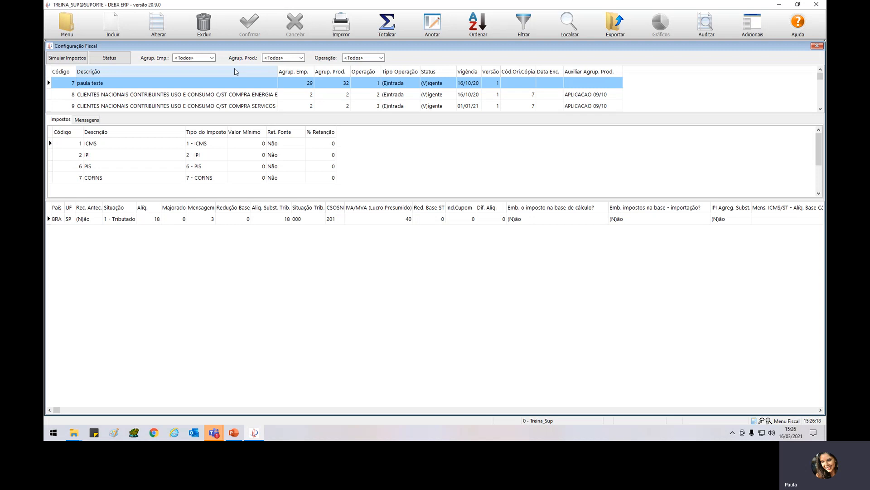
# - Examine the first fiscal configuration, its ICMS tax entry and the corresponding state rate row
pyautogui.click(120, 147)
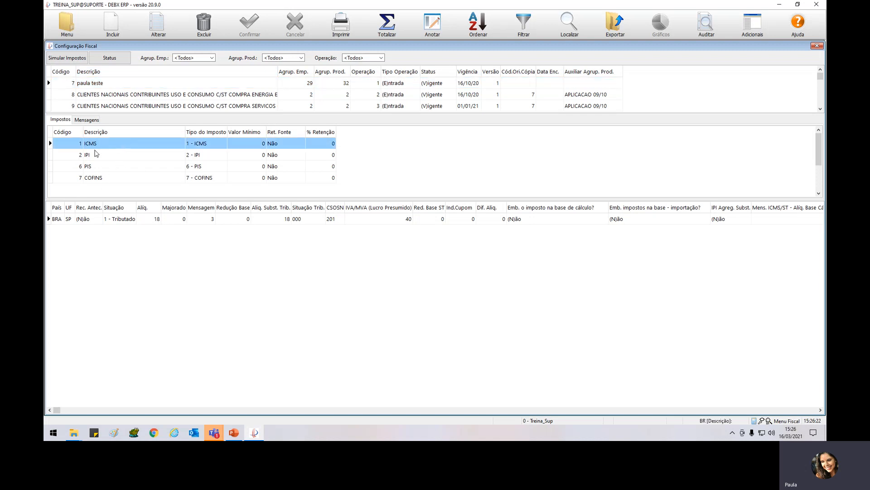
pyautogui.click(102, 86)
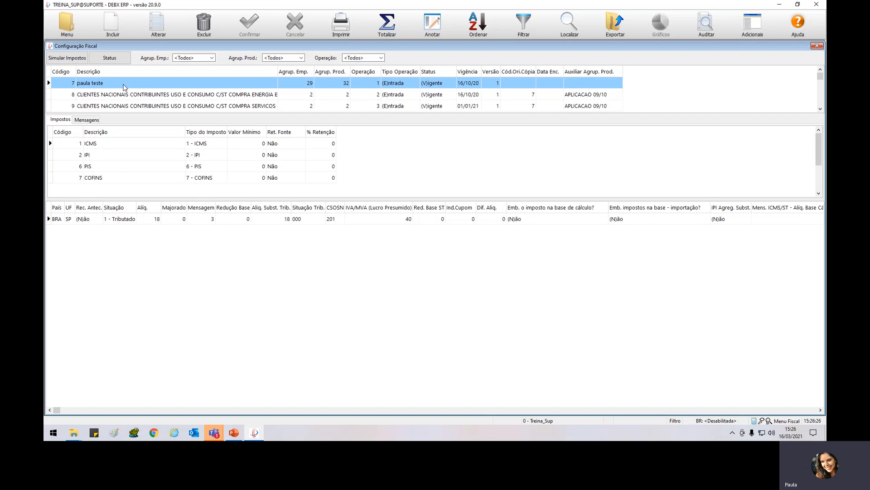
pyautogui.click(206, 292)
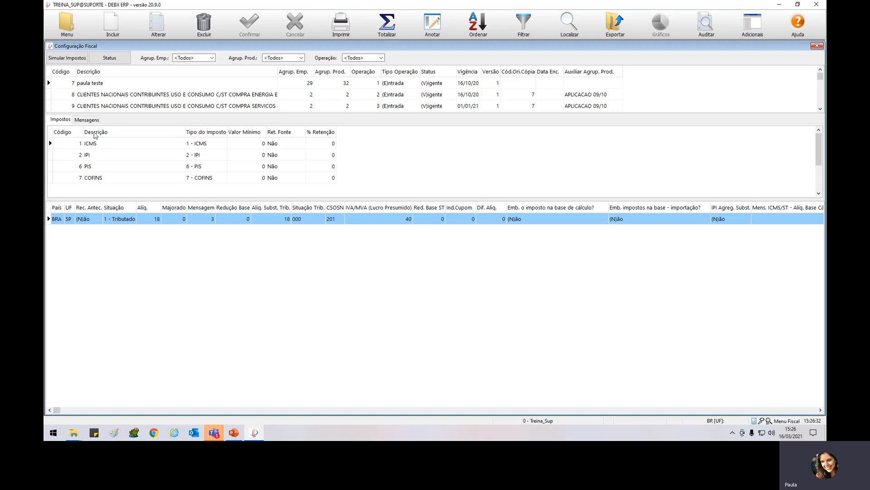
pyautogui.click(114, 86)
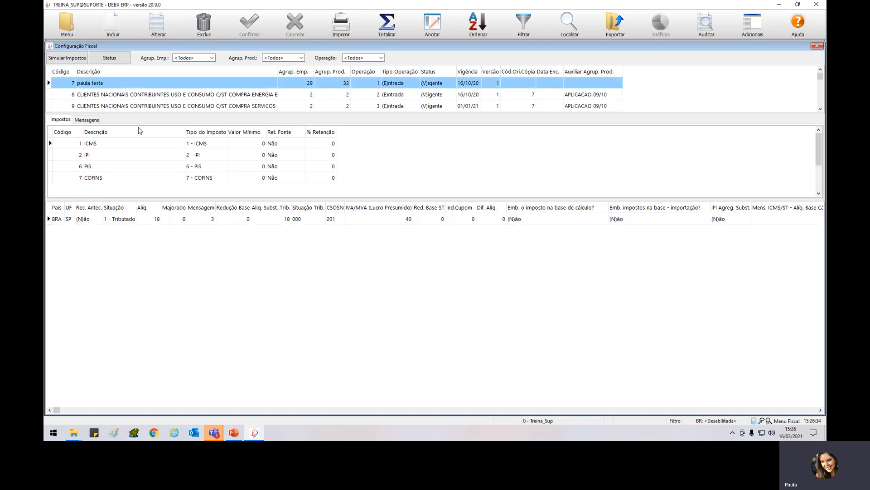
pyautogui.click(114, 146)
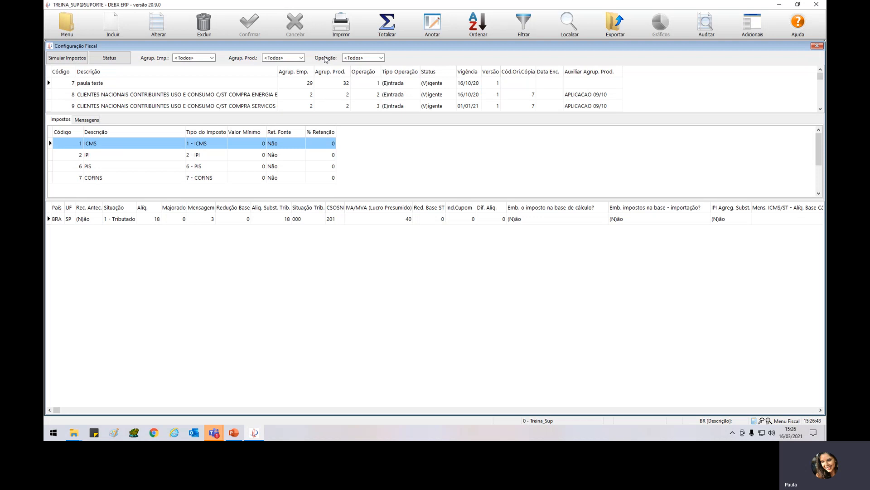
# - Filter the fiscal configurations by company group 29, product group 32 and operation 1
pyautogui.click(189, 58)
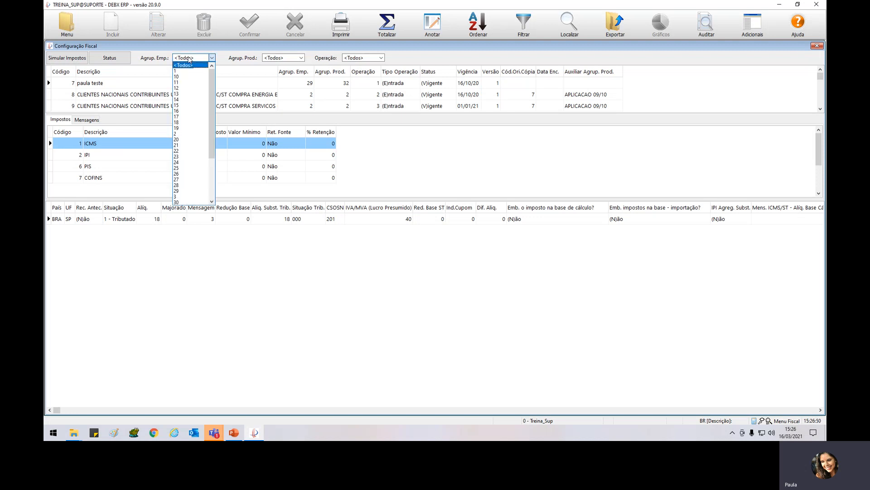
pyautogui.write('29')
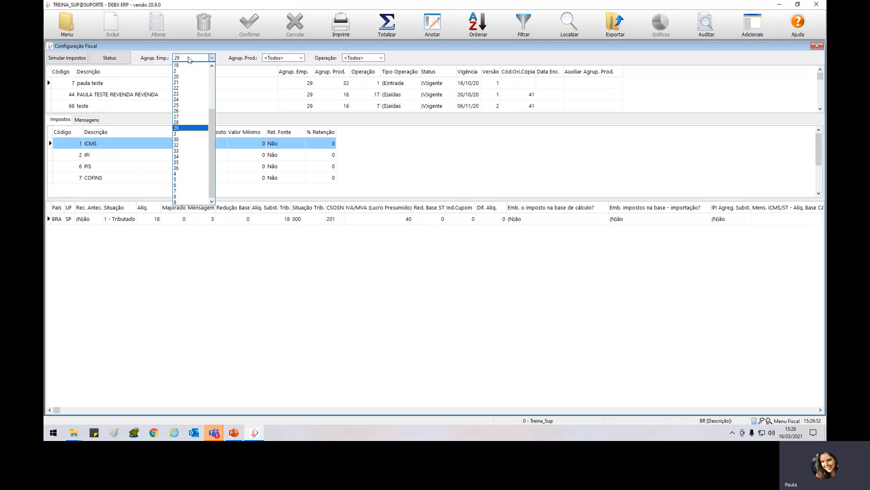
pyautogui.press('Return')
pyautogui.press('Tab')
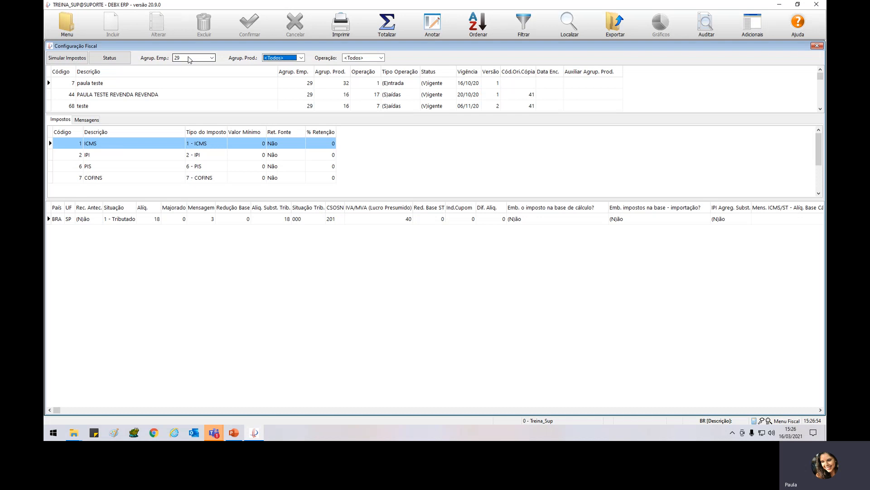
pyautogui.write('32')
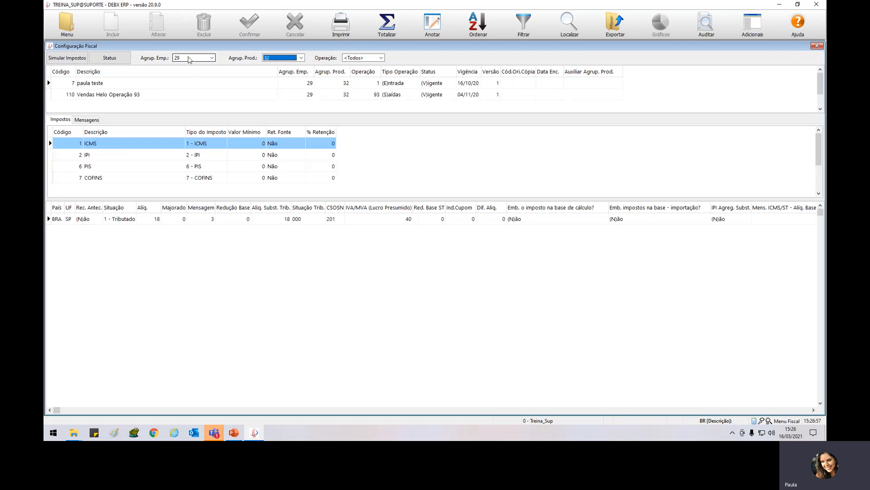
pyautogui.press('Tab')
pyautogui.write('1')
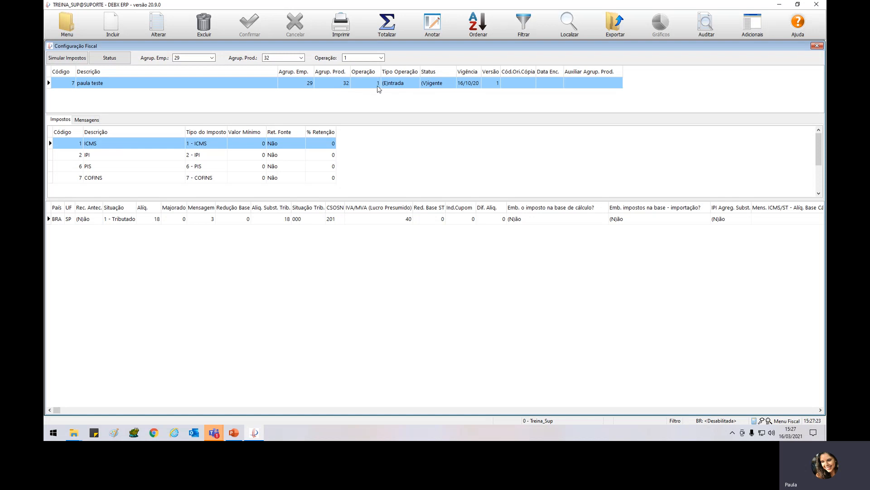
# - Compare the configuration's ICMS, IPI, PIS and COFINS entries and examine the ICMS rate row for SP
pyautogui.click(110, 145)
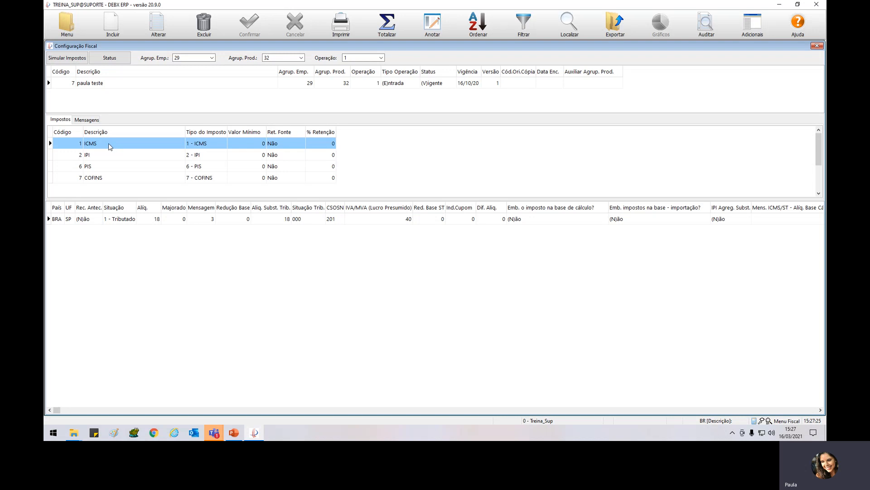
pyautogui.click(96, 158)
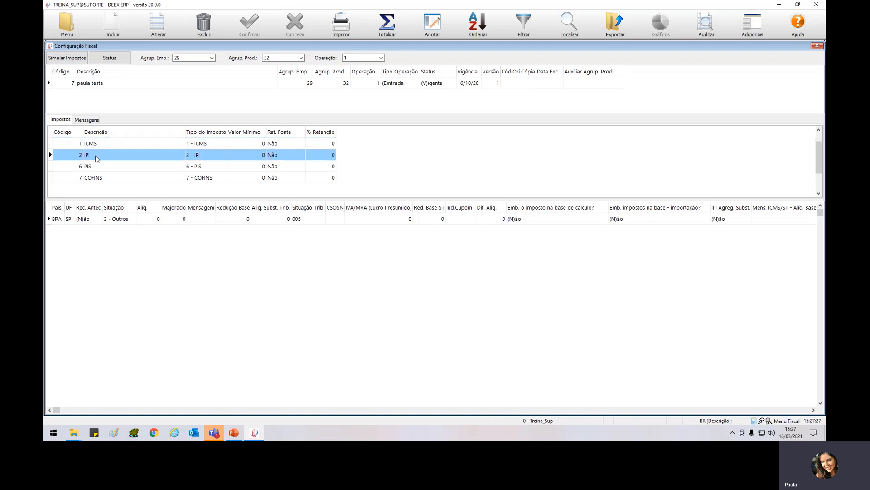
pyautogui.click(103, 167)
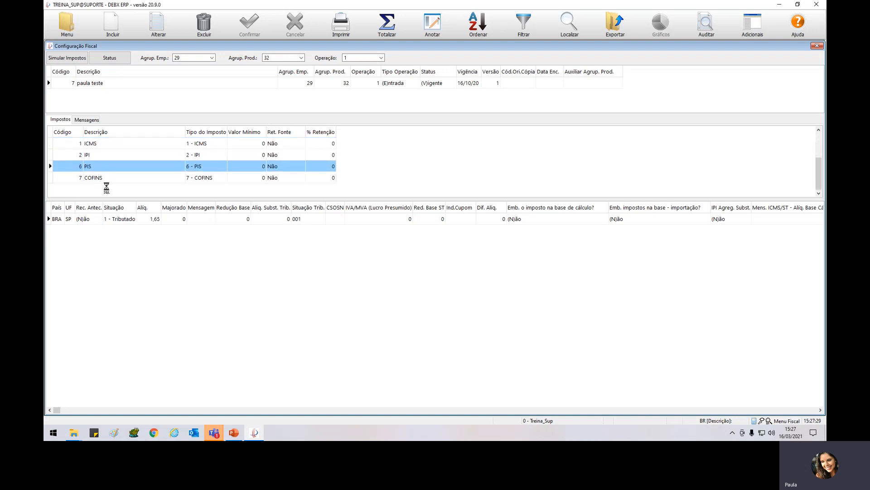
pyautogui.click(101, 179)
pyautogui.click(103, 145)
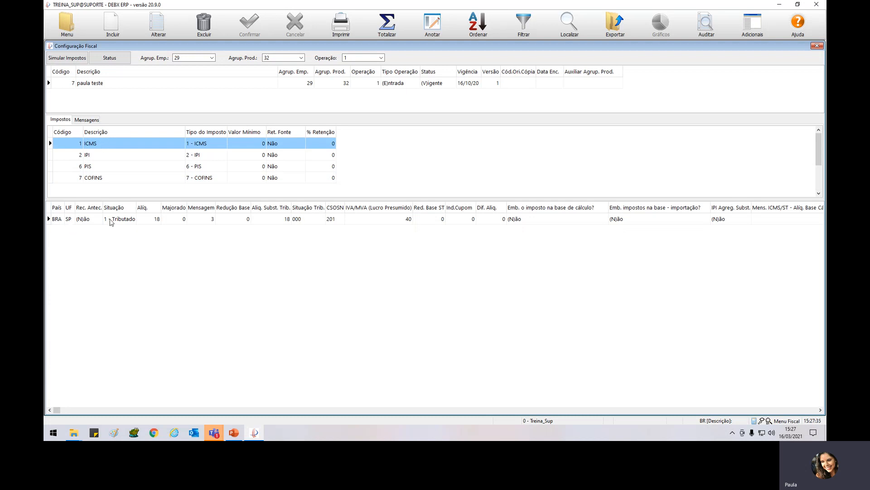
pyautogui.click(154, 222)
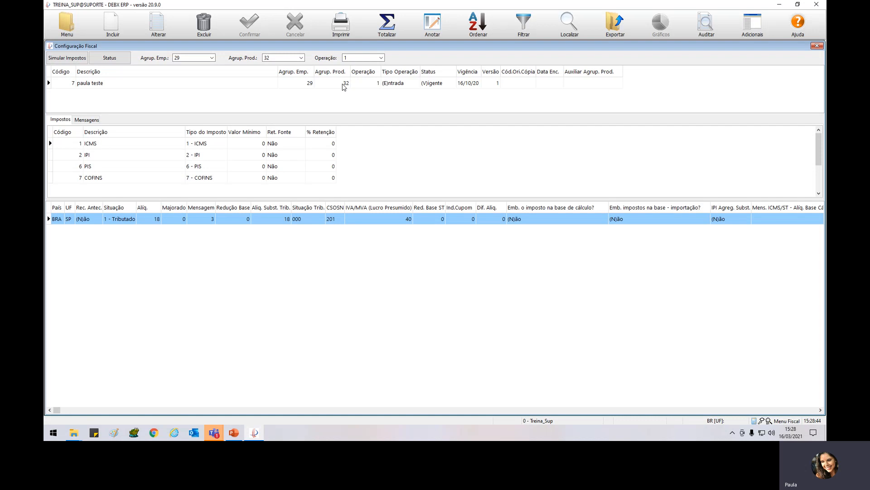
# - Examine the COFINS rates by state, including the AC, AL and AM rows
pyautogui.click(99, 179)
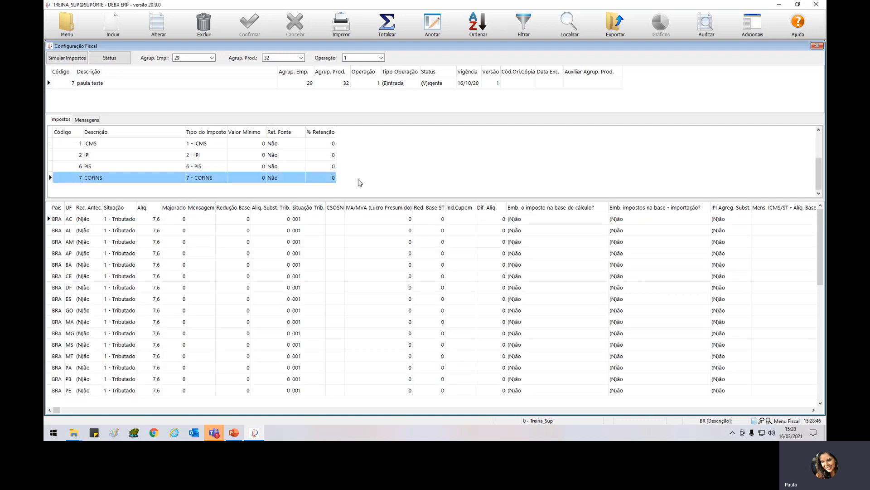
pyautogui.click(68, 223)
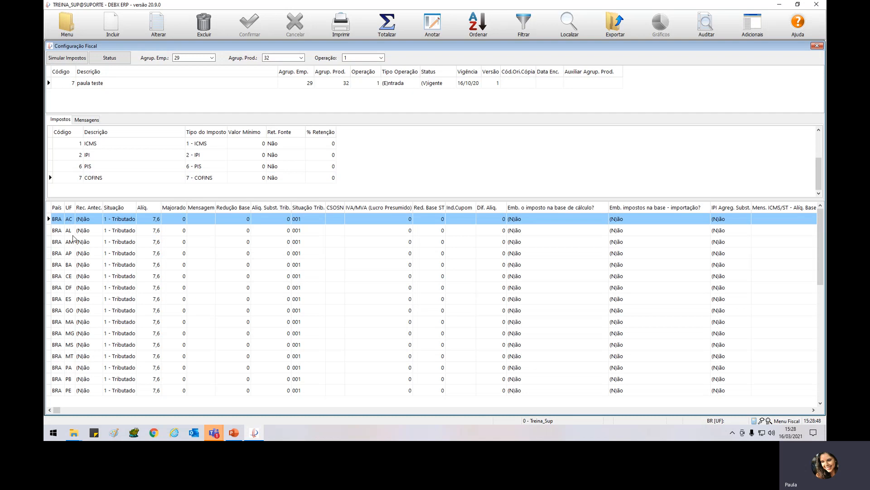
pyautogui.scroll(-11, 73, 235)
pyautogui.scroll(4, 73, 236)
pyautogui.scroll(7, 73, 238)
pyautogui.click(71, 232)
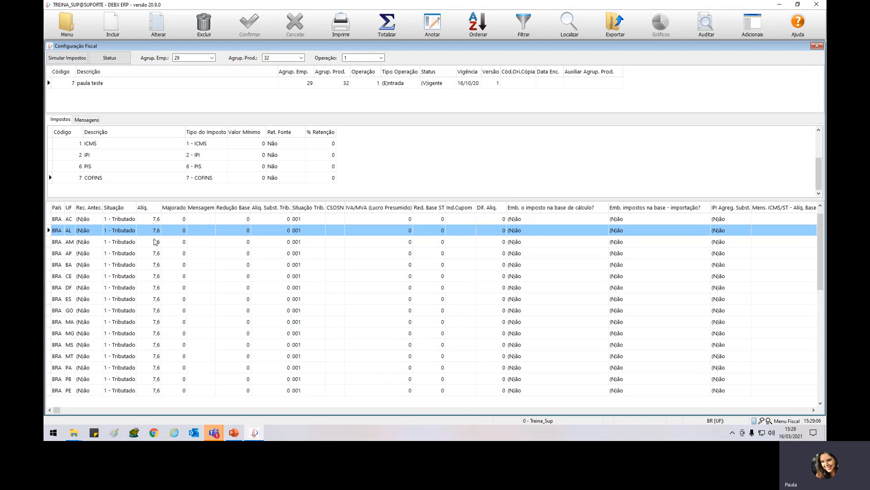
pyautogui.click(72, 243)
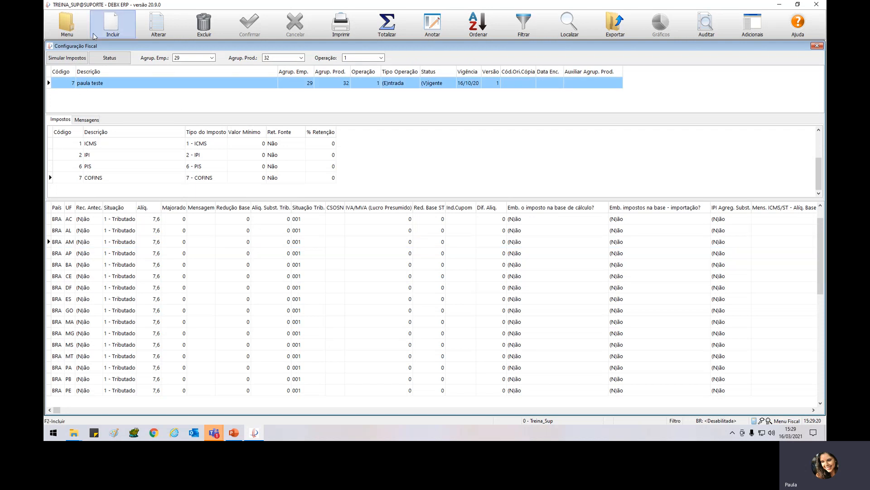
# - Start a new fiscal configuration with a test description, company group 29, product group 33 and operation 1
pyautogui.click(112, 22)
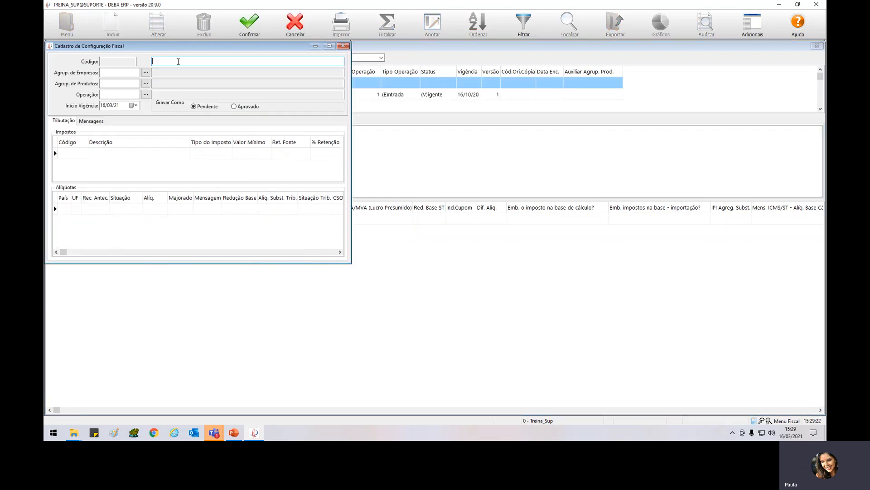
pyautogui.write('paula teste')
pyautogui.press('Tab')
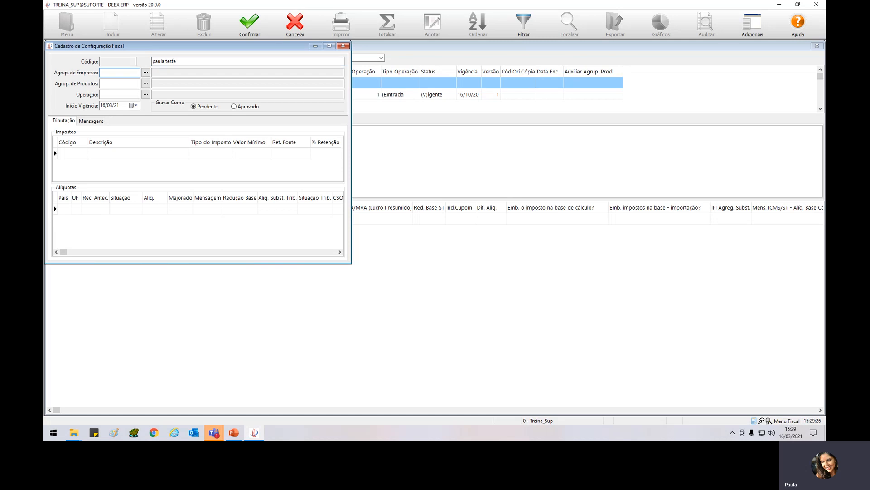
pyautogui.write('29')
pyautogui.press('Tab')
pyautogui.write('33')
pyautogui.press('Tab')
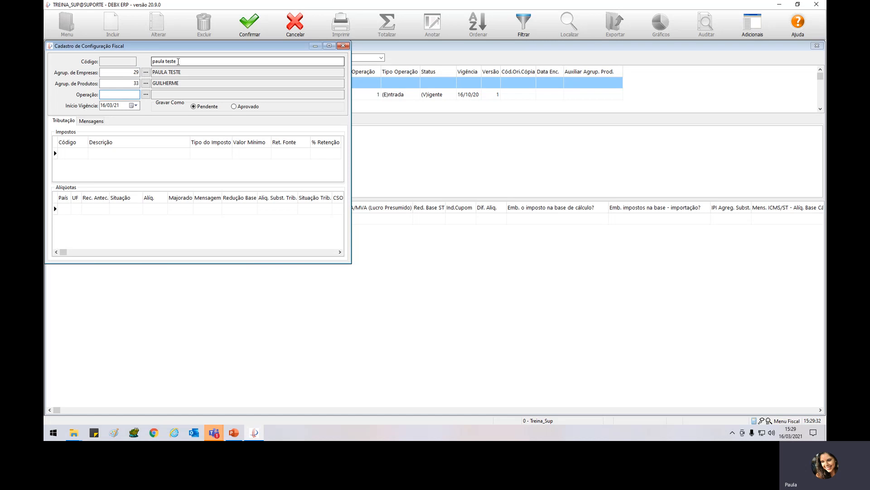
pyautogui.write('1')
pyautogui.press('Tab')
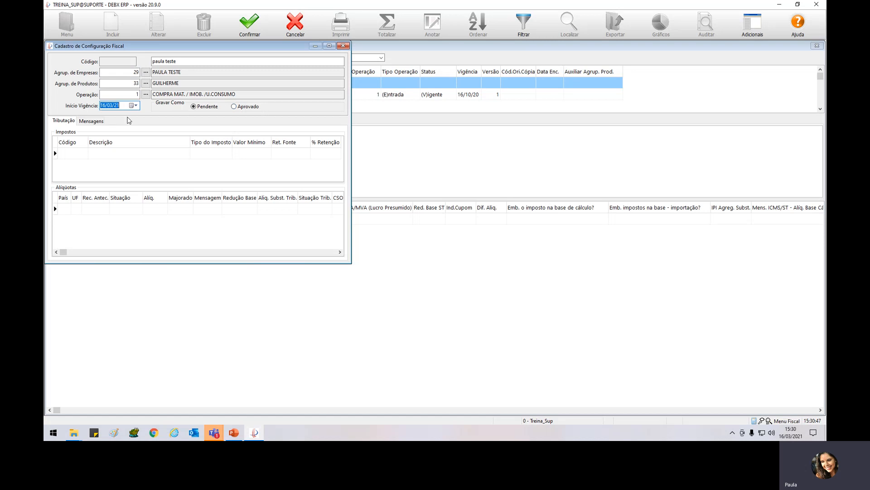
# - Set the fiscal configuration's validity start to 01/04/21 and its save status to Aprovado
pyautogui.write('010421')
pyautogui.press('Tab')
pyautogui.click(238, 108)
# - Add a tax entry to the fiscal configuration, picking ICMS (code 1) from the tax list
pyautogui.click(207, 171)
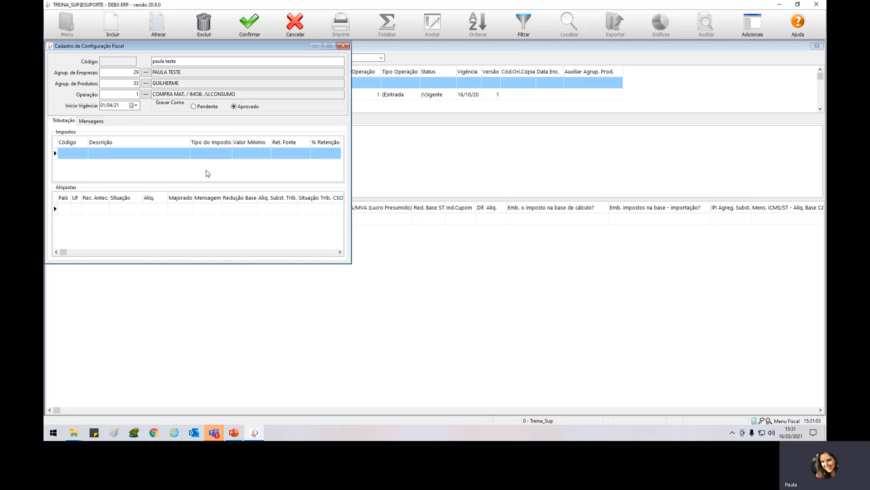
pyautogui.click(115, 29)
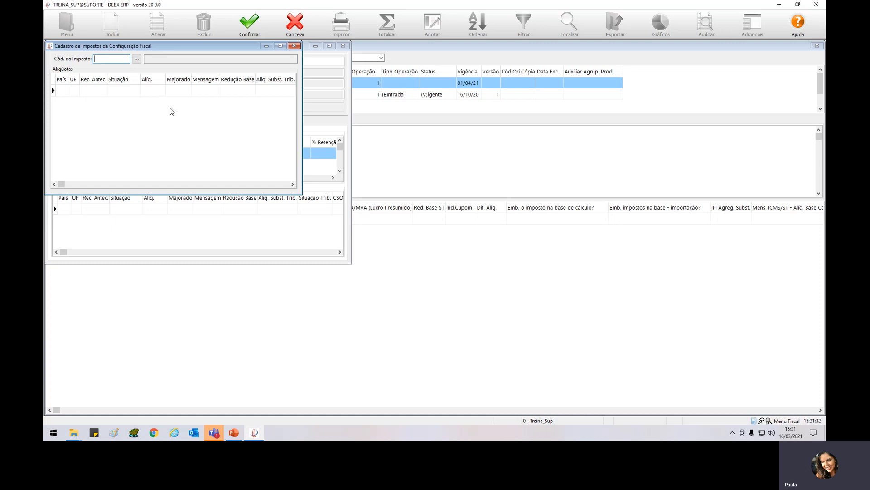
pyautogui.click(136, 59)
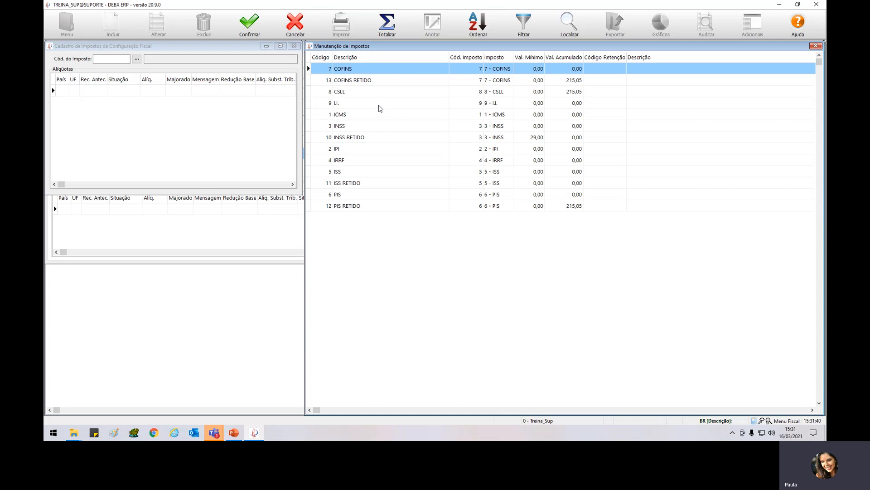
pyautogui.click(365, 116)
pyautogui.doubleClick(364, 116)
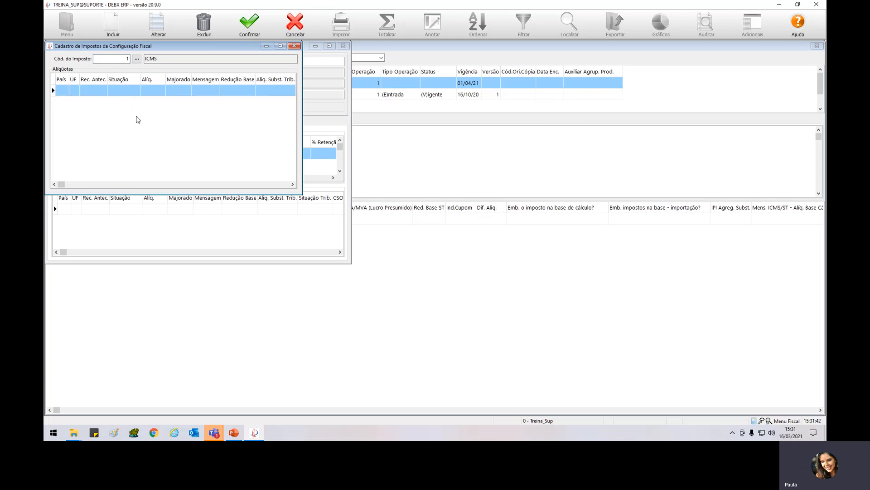
# - Start a rate-by-state entry for ICMS that applies to all states (Todos)
pyautogui.click(118, 23)
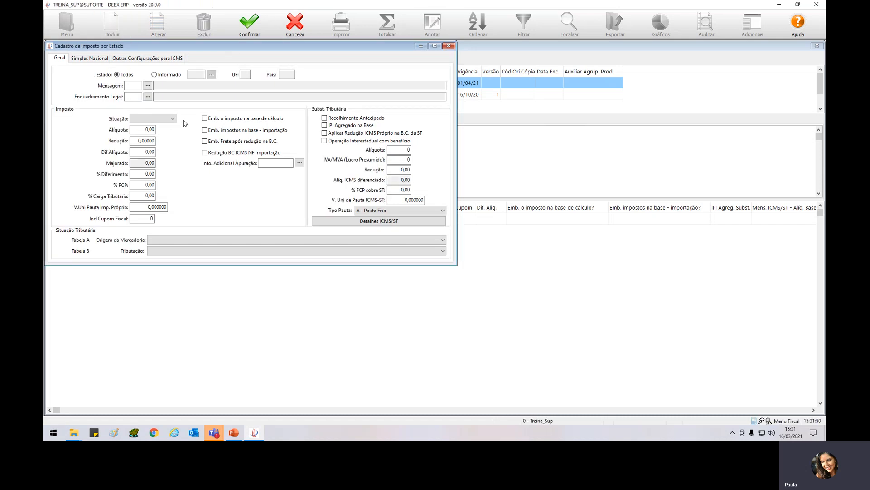
pyautogui.click(129, 97)
pyautogui.click(170, 76)
pyautogui.write('25')
pyautogui.press('Tab')
pyautogui.click(128, 75)
# - Look through the available messages and legal frameworks for the ICMS entry without choosing any
pyautogui.click(148, 86)
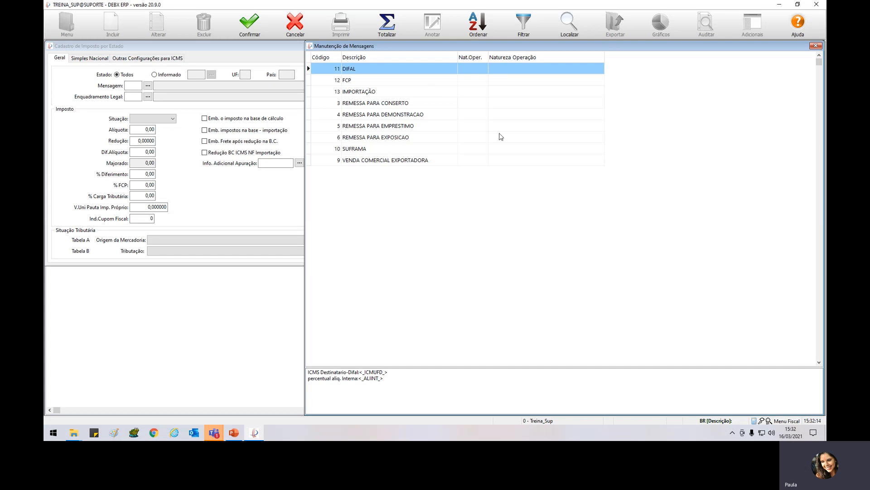
pyautogui.click(816, 47)
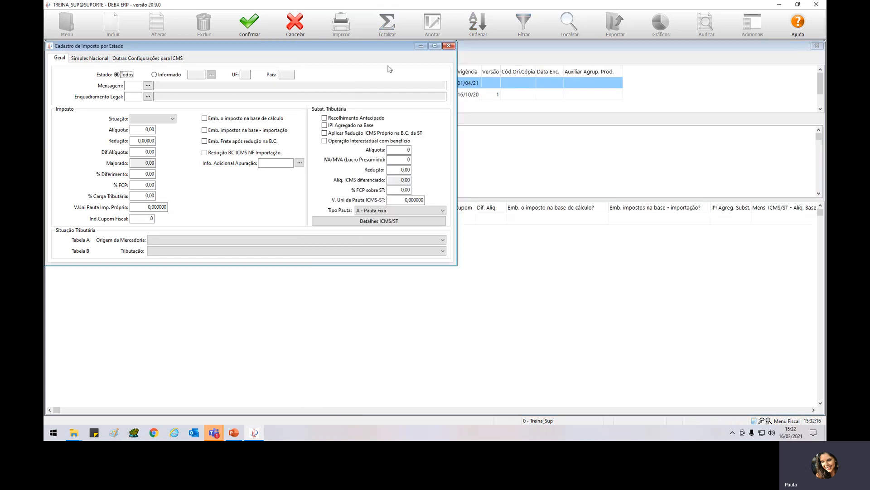
pyautogui.click(149, 98)
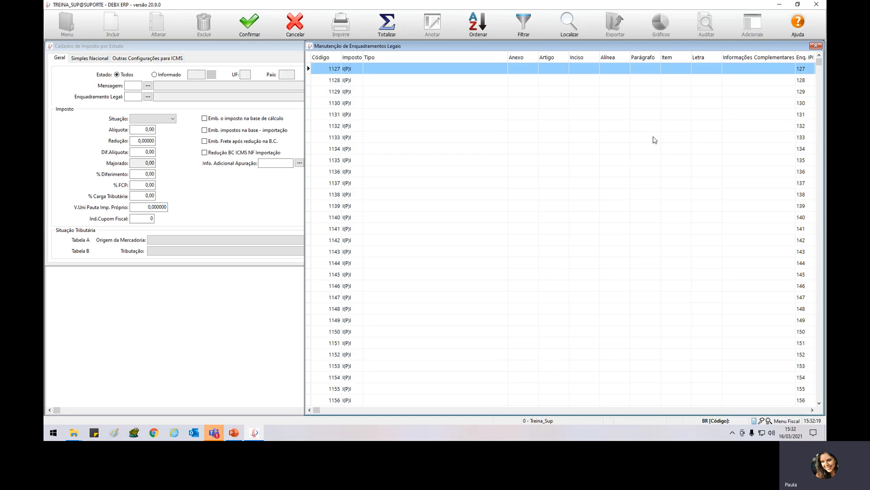
pyautogui.click(816, 45)
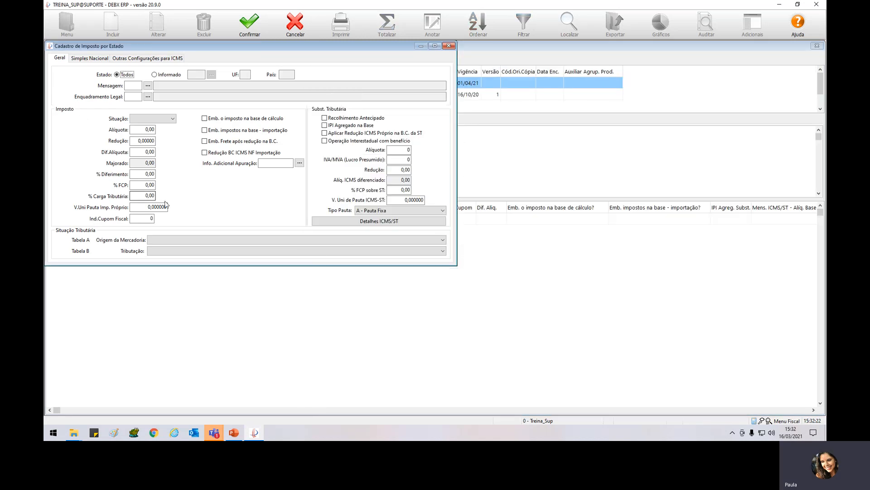
# - Set the ICMS situation to 1 - Tributado and its rate to 18
pyautogui.click(173, 119)
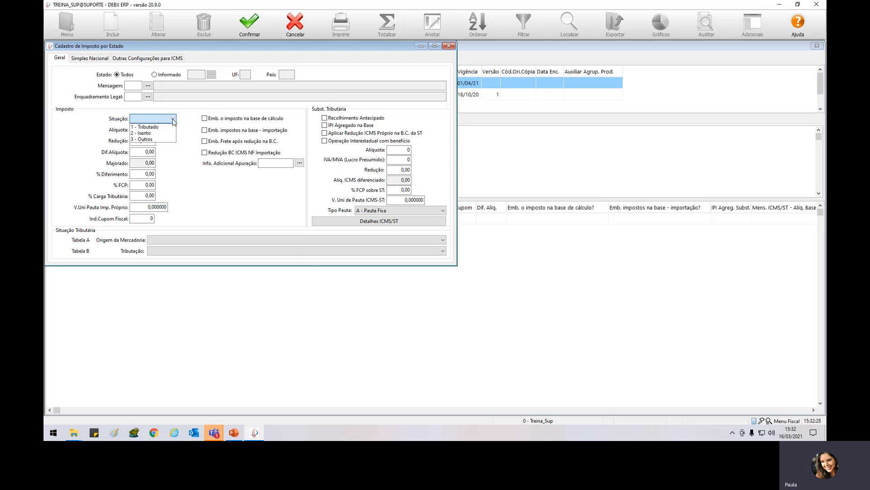
pyautogui.click(161, 126)
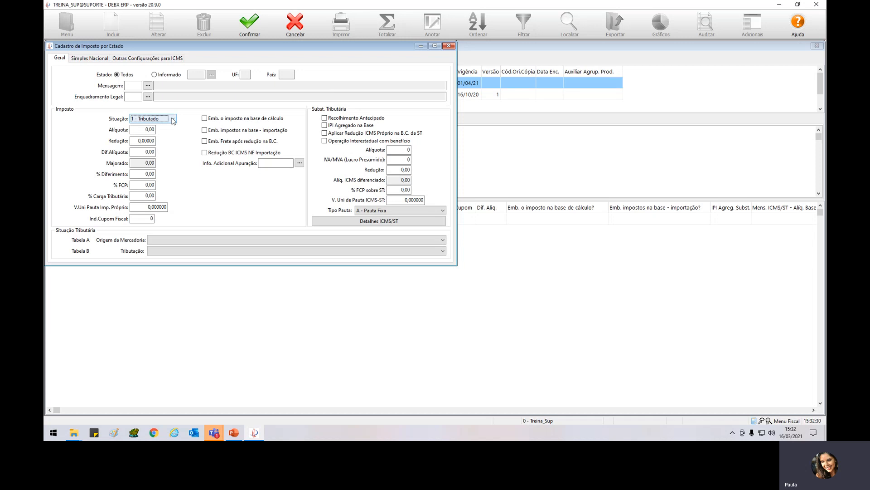
pyautogui.click(173, 119)
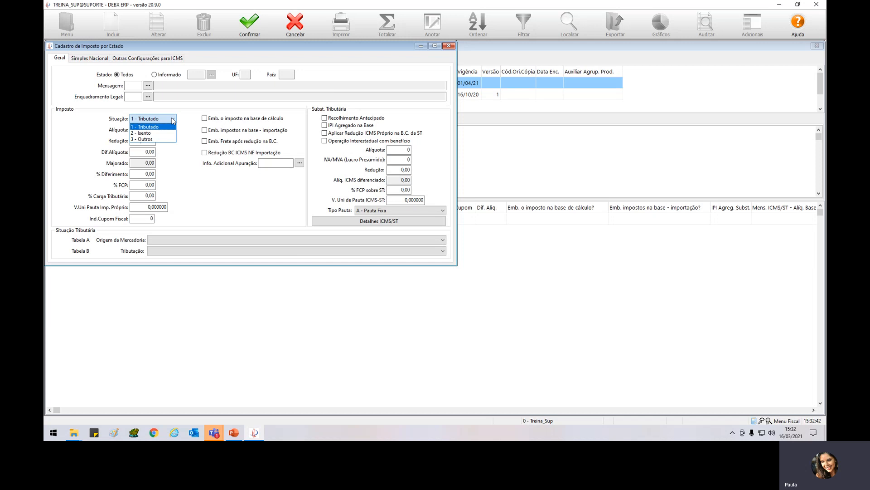
pyautogui.click(156, 142)
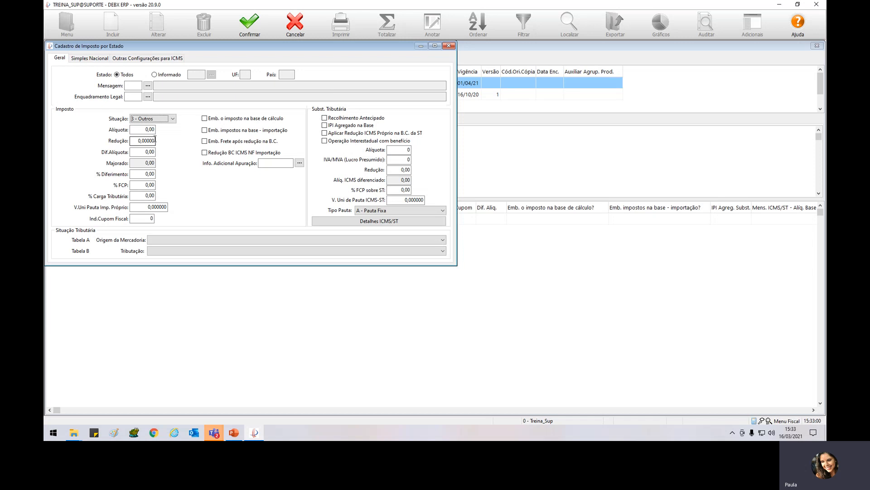
pyautogui.click(165, 119)
pyautogui.click(167, 131)
pyautogui.press('Tab')
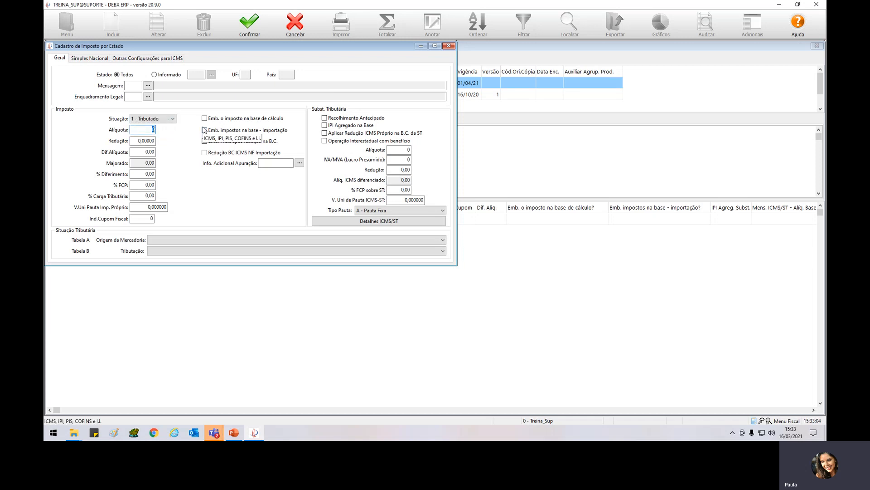
pyautogui.write('18')
pyautogui.press('Tab')
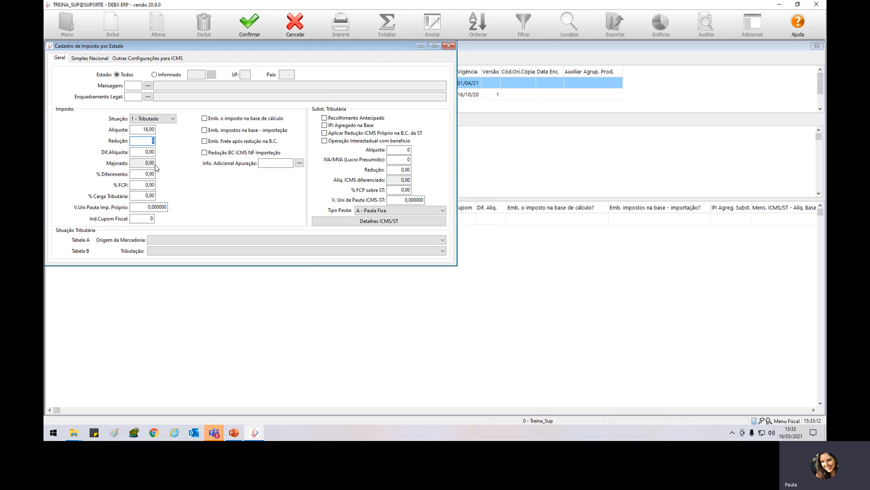
# - Try the options that embed the tax in the calculation base and embed taxes in the import base
pyautogui.moveTo(140, 174); pyautogui.dragTo(170, 189)
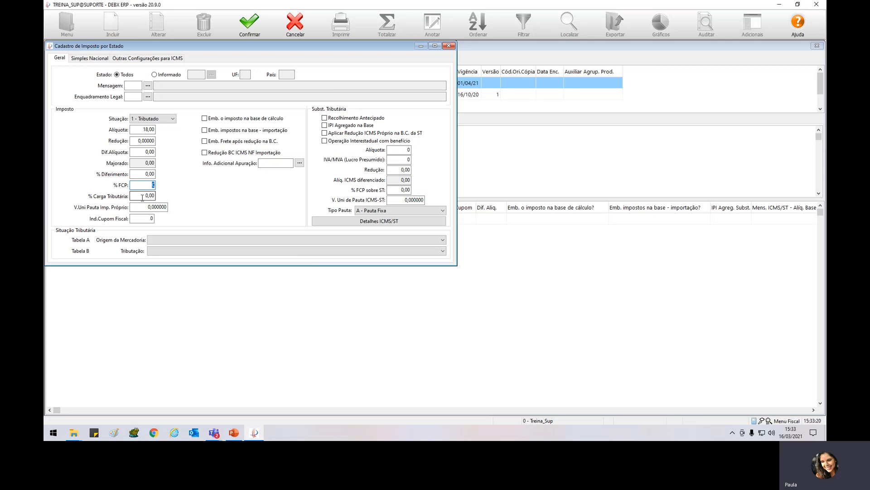
pyautogui.click(144, 195)
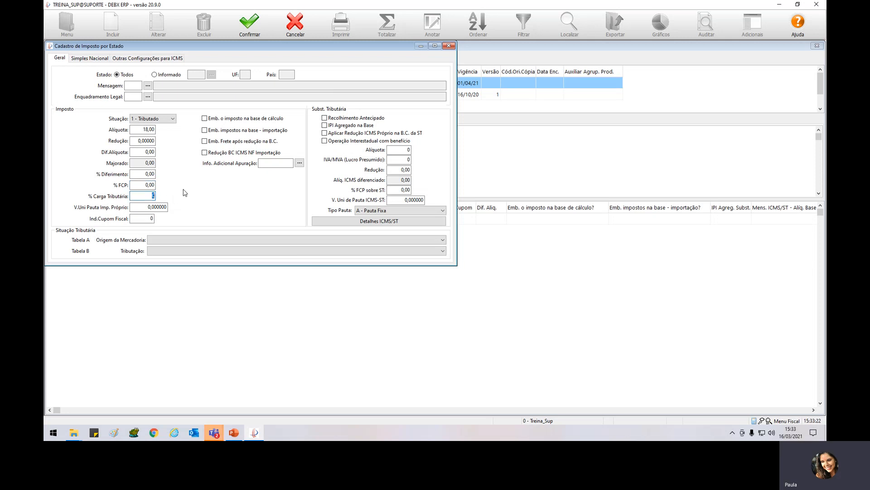
pyautogui.click(139, 207)
pyautogui.click(275, 119)
pyautogui.click(275, 121)
pyautogui.click(229, 131)
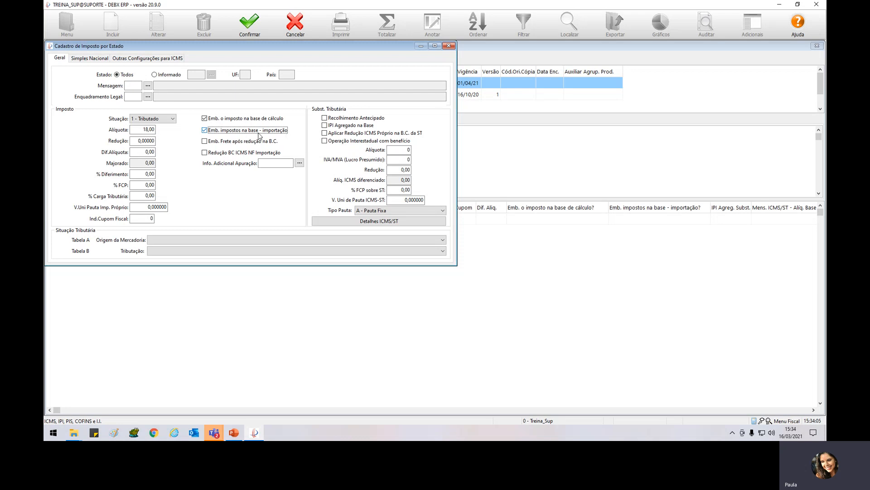
pyautogui.click(250, 118)
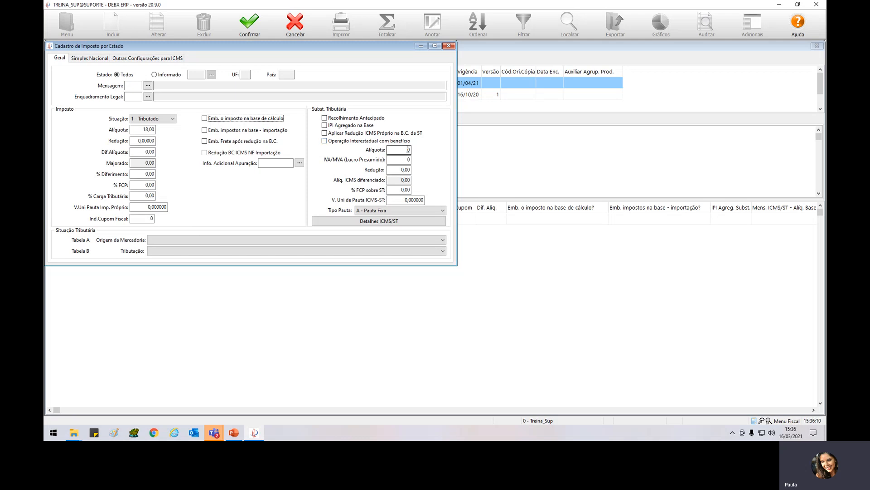
# - Set the ICMS rate to 12, the tax substitution rate to 18 and the IVA/MVA to 40
pyautogui.doubleClick(152, 130)
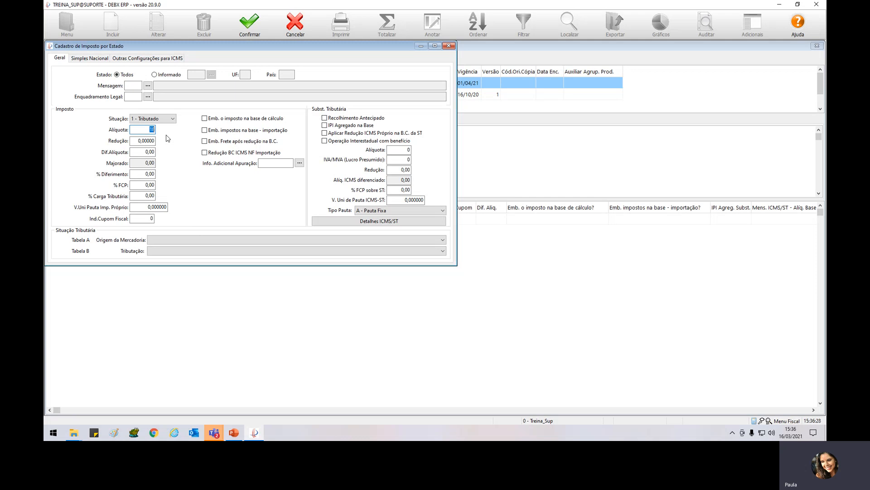
pyautogui.write('12')
pyautogui.press('Tab')
pyautogui.click(401, 150)
pyautogui.write('18')
pyautogui.press('Tab')
pyautogui.write('40')
pyautogui.press('Tab')
# - Set the goods origin to 0 - Nacional and the taxation to 10 - Tributada com Cobrança do ICMS por Subst. Tributária
pyautogui.click(170, 240)
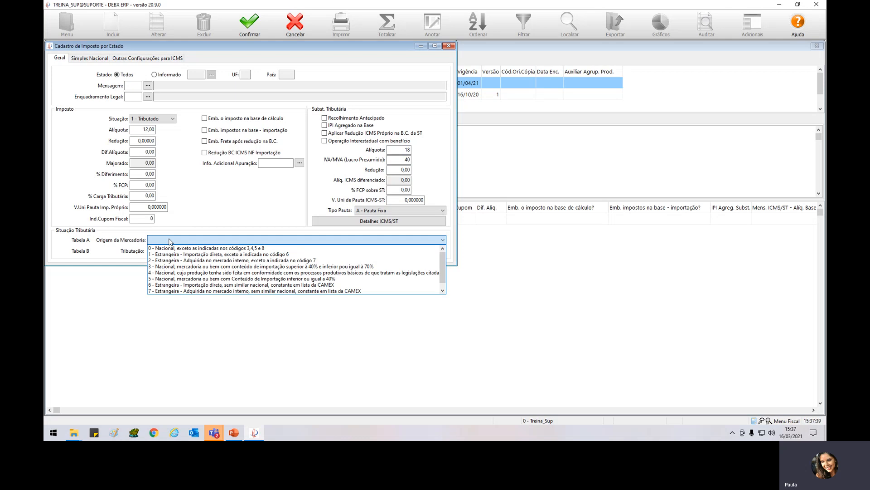
pyautogui.click(170, 248)
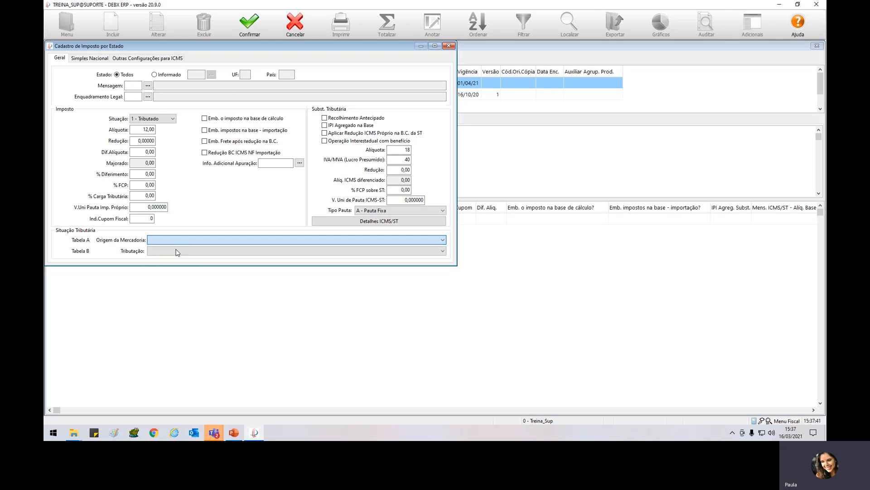
pyautogui.click(163, 250)
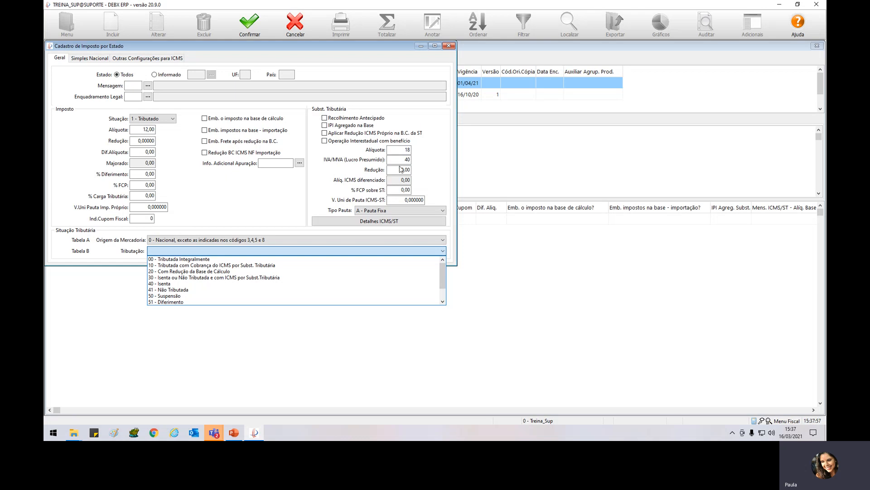
pyautogui.click(165, 266)
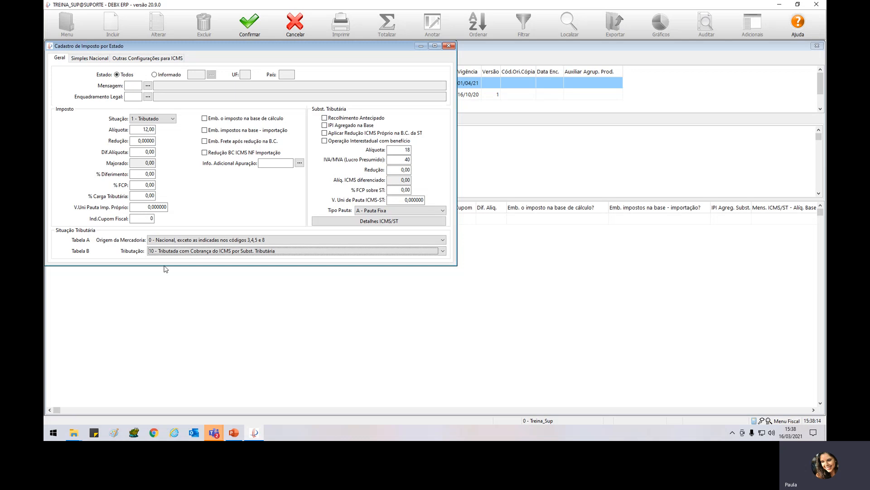
pyautogui.click(176, 251)
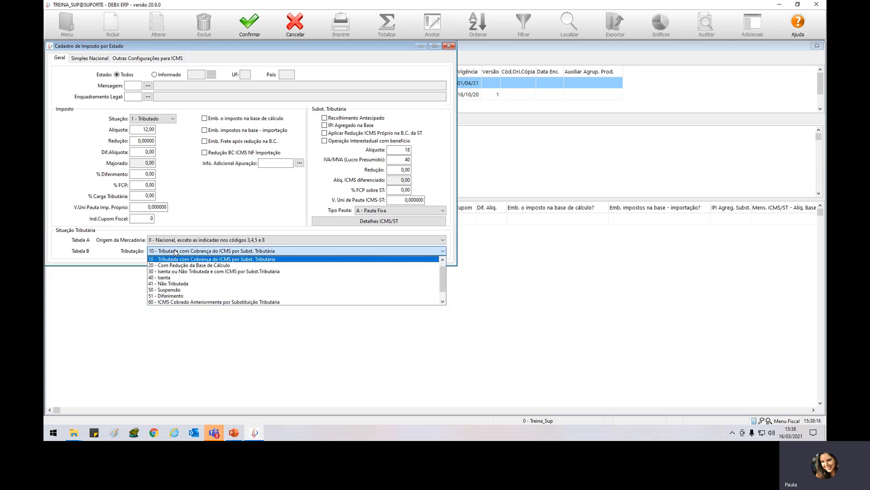
pyautogui.click(176, 252)
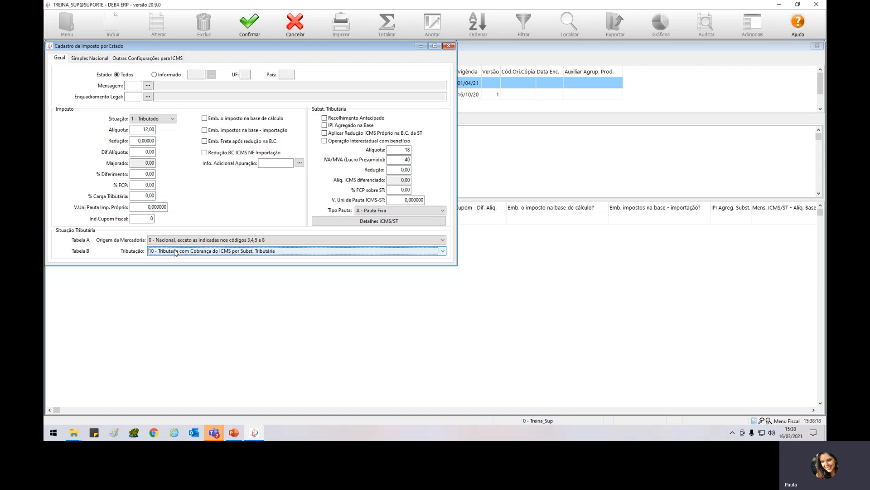
# - In the purchase operation nature, set the type of the COMPRA PARA INDUSTRIALIZACAO detail with CFOP 1101 to S-Substituição Tributária
pyautogui.press('Escape')
pyautogui.press('Escape')
pyautogui.click(167, 27)
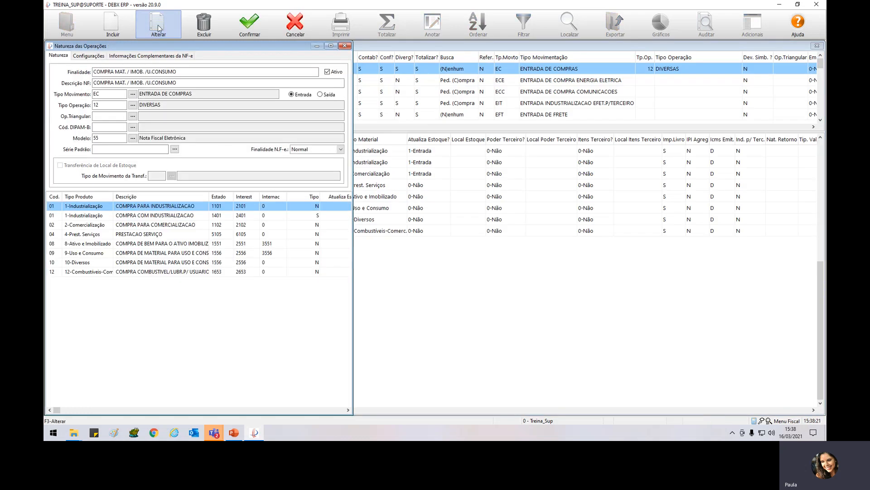
pyautogui.click(158, 28)
pyautogui.click(136, 85)
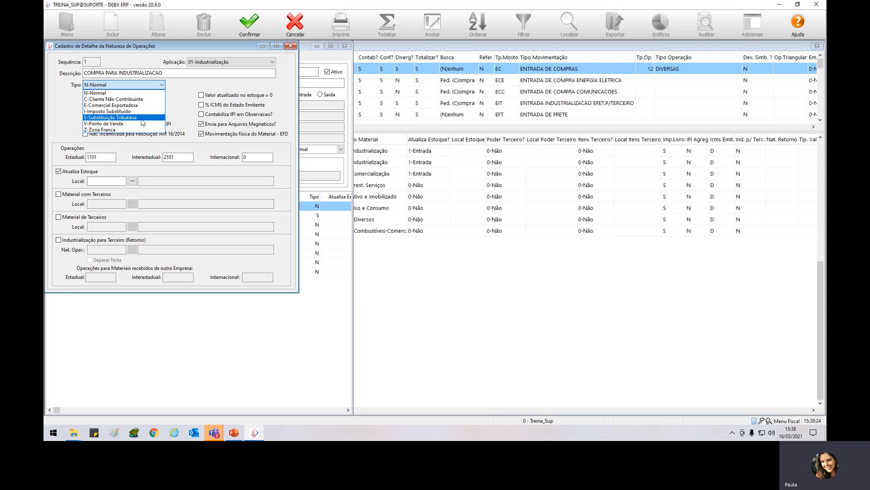
pyautogui.hotkey('ctrl', 'Tab')
pyautogui.hotkey('ctrl', 'Tab')
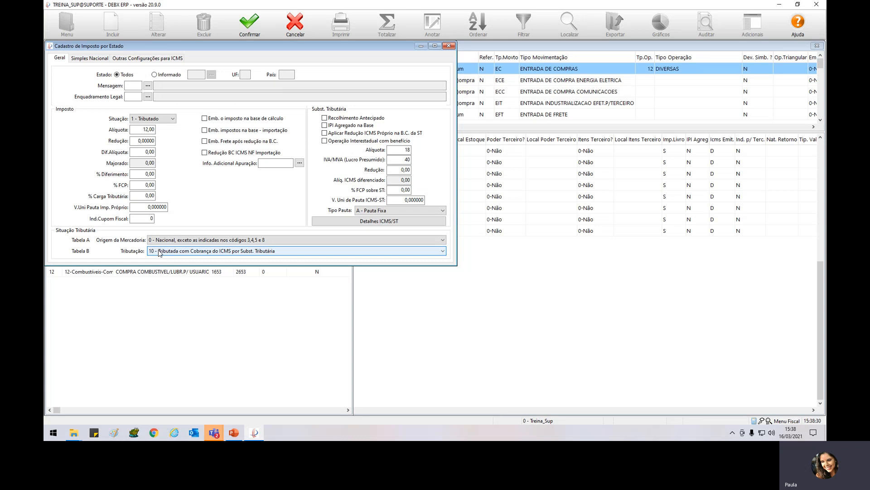
pyautogui.hotkey('ctrl', 'Tab')
pyautogui.click(124, 85)
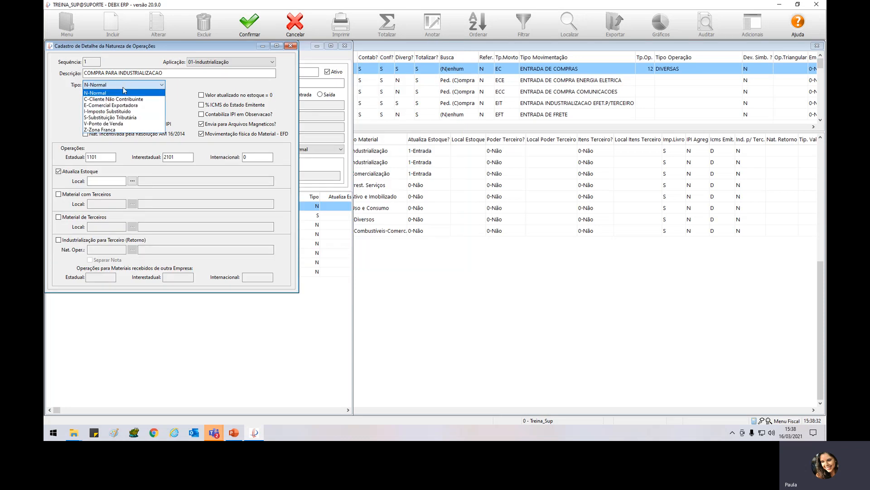
pyautogui.click(144, 117)
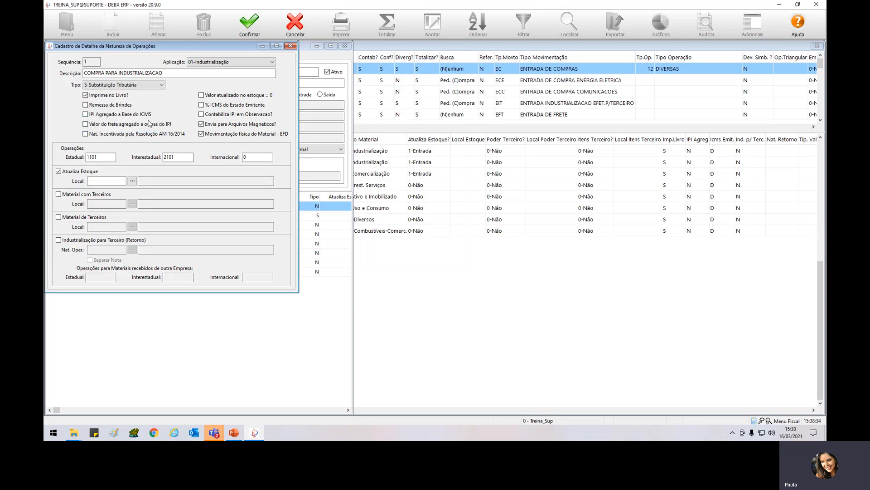
# - Set the ICMS entry's taxation to 60 - ICMS Cobrado Anteriormente por Substituição Tributária and return to the operation nature detail
pyautogui.hotkey('ctrl', 'Tab')
pyautogui.hotkey('ctrl', 'Tab')
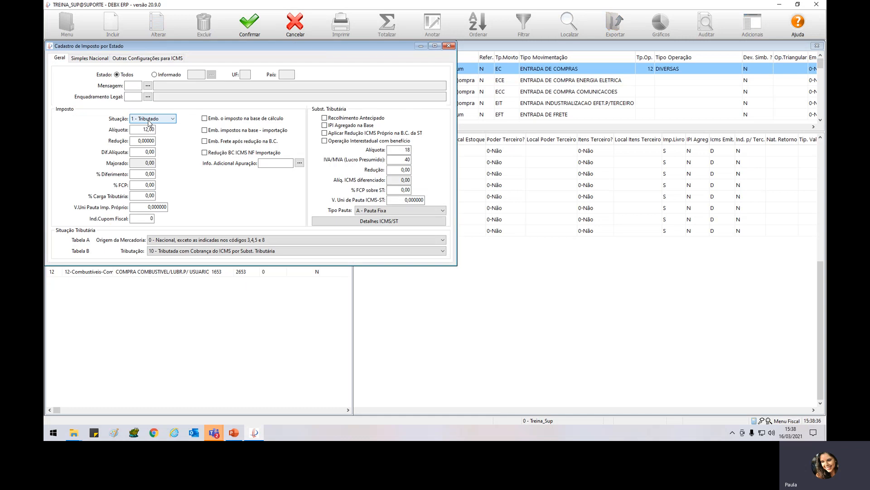
pyautogui.click(211, 252)
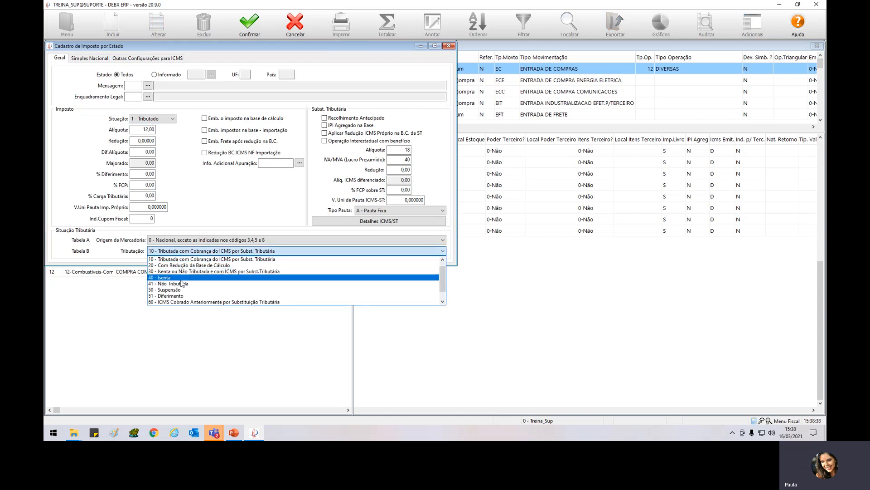
pyautogui.click(171, 303)
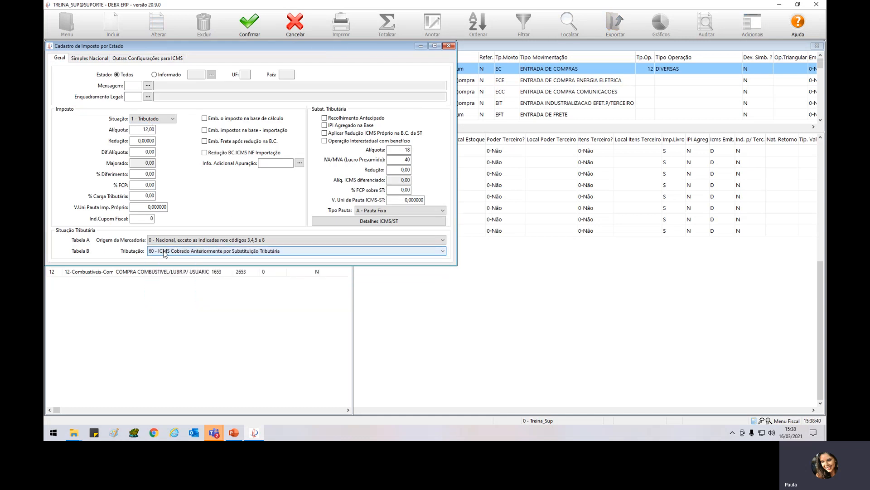
pyautogui.hotkey('ctrl', 'Tab')
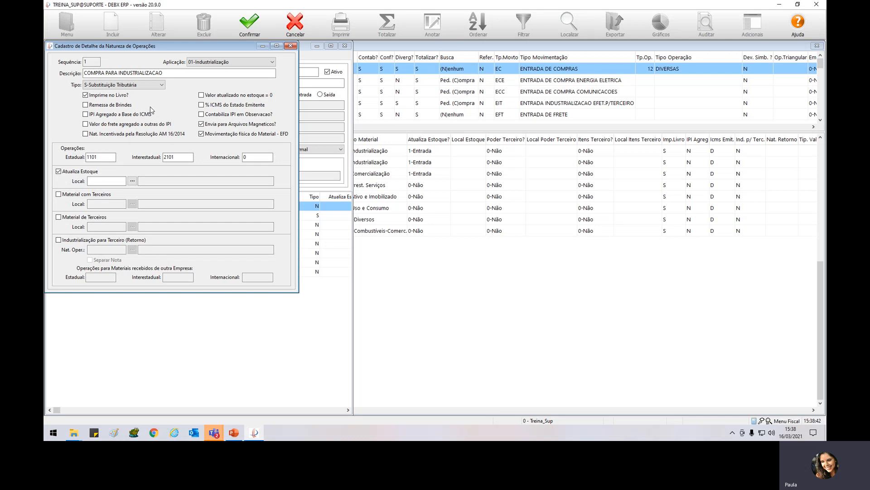
# - Set the type of the COMPRA PARA INDUSTRIALIZACAO detail to Imposto Substituido and switch back to the state tax registration
pyautogui.click(162, 84)
pyautogui.click(148, 111)
pyautogui.hotkey('ctrl', 'Tab')
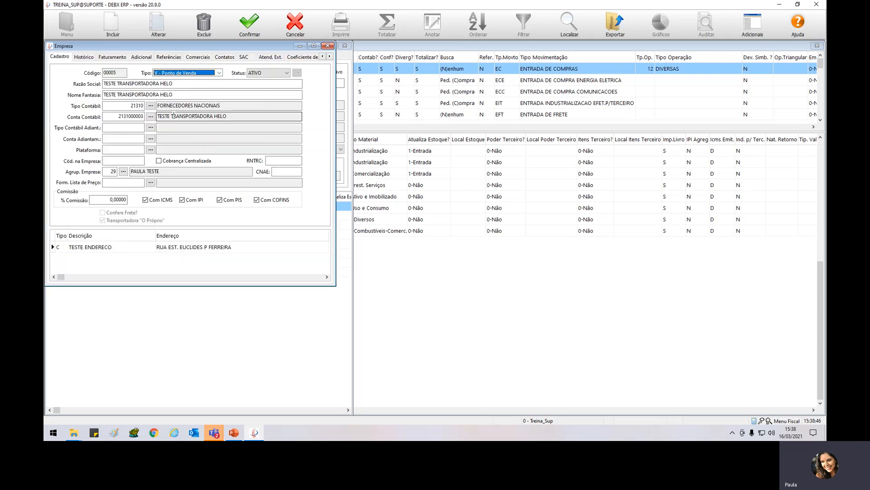
pyautogui.hotkey('ctrl', 'Tab')
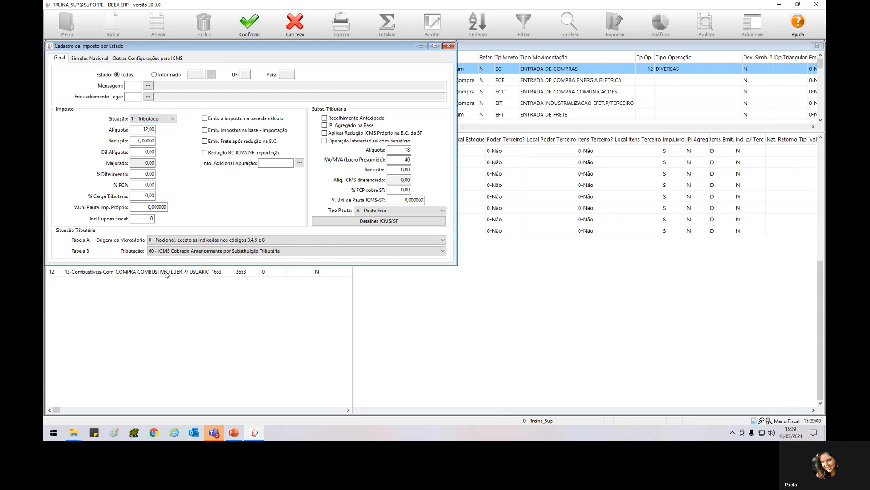
# - Set the ICMS entry's taxation to 10 - Tributada com Cobrança do ICMS por Subst. Tributária and confirm the entry
pyautogui.click(175, 251)
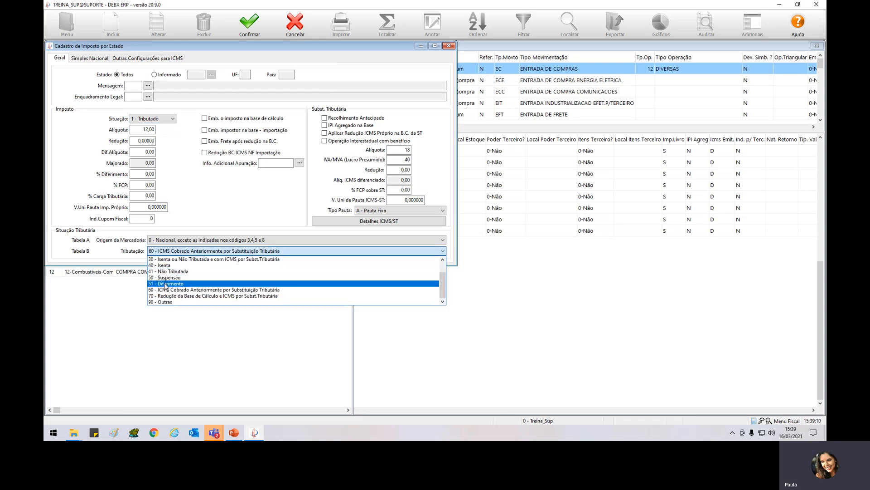
pyautogui.scroll(1, 170, 271)
pyautogui.click(173, 265)
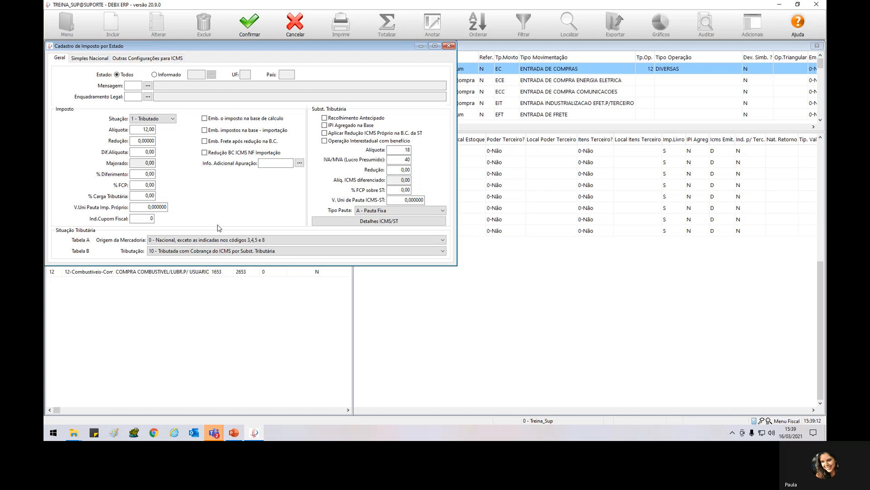
pyautogui.click(254, 26)
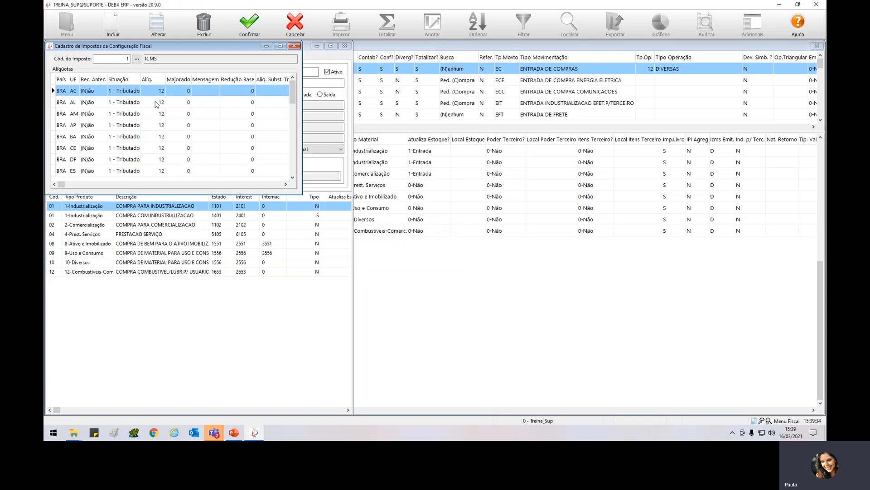
# - Close the operation nature and company registration windows without saving, returning to the fiscal configuration's ICMS tax registration
pyautogui.press('Escape')
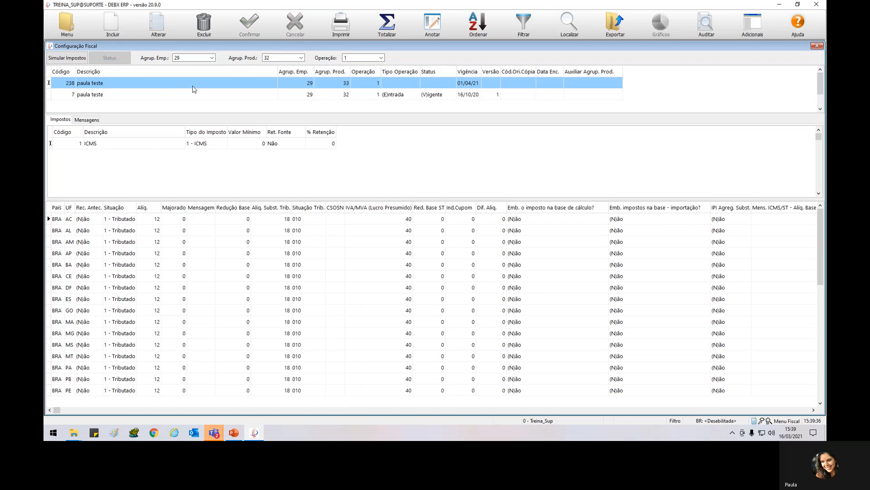
pyautogui.press('Escape')
pyautogui.click(290, 45)
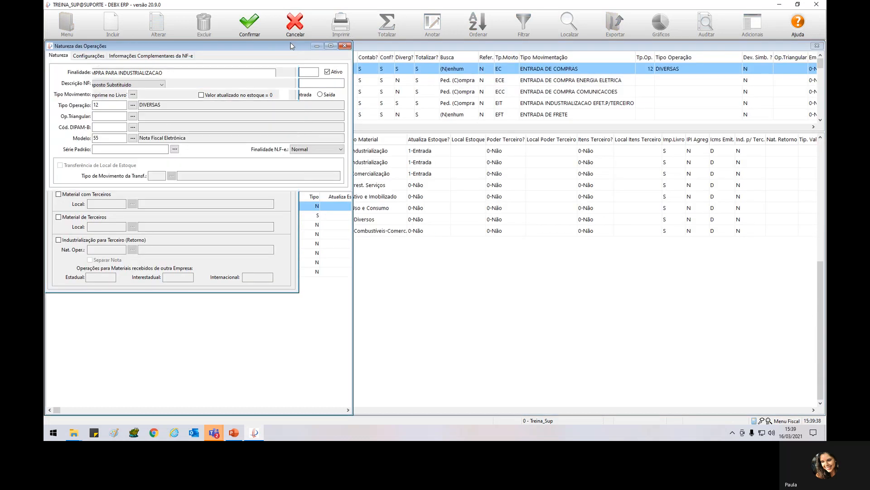
pyautogui.click(345, 46)
pyautogui.press('Escape')
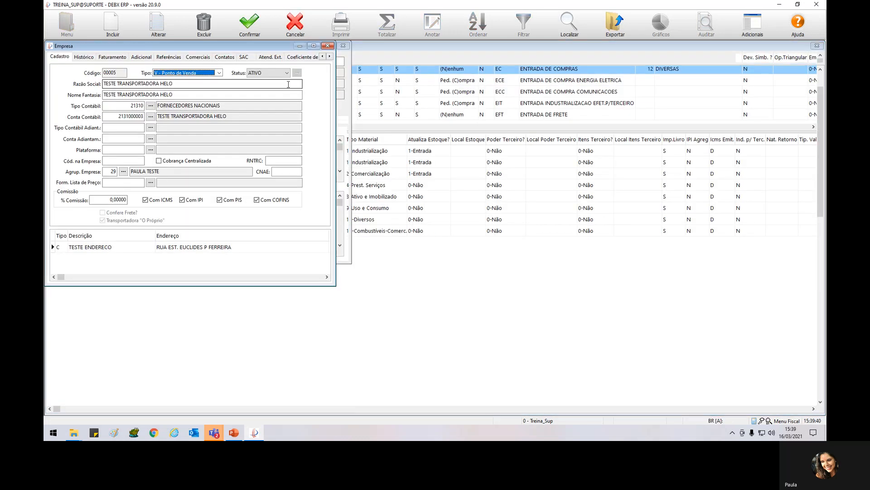
pyautogui.click(326, 45)
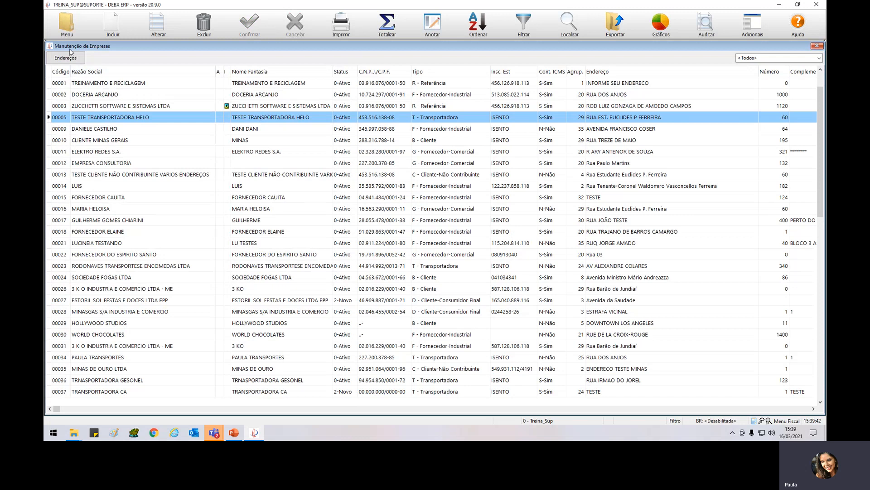
pyautogui.doubleClick(49, 45)
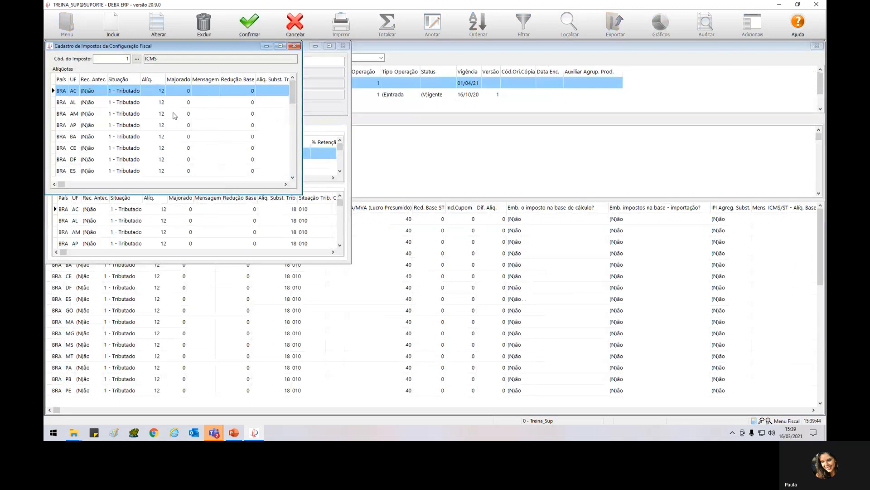
# - Review the ICMS rates listed for each state and confirm the tax registration
pyautogui.scroll(-8, 117, 111)
pyautogui.scroll(-16, 117, 111)
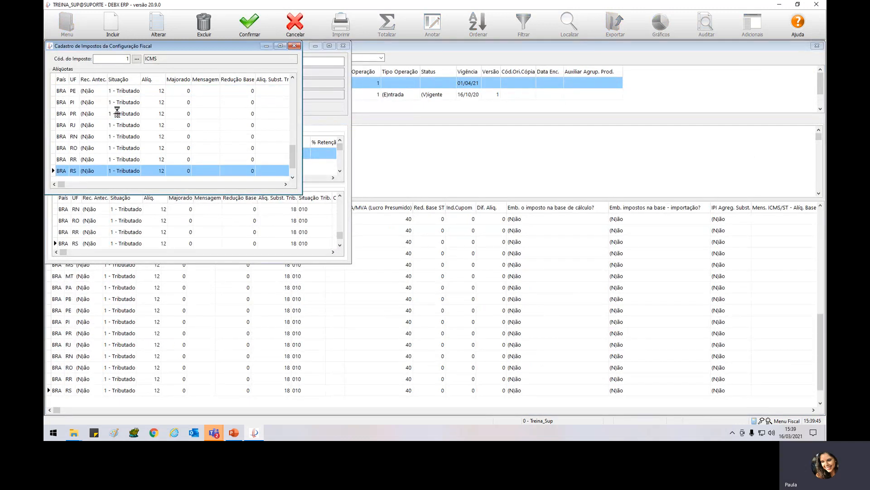
pyautogui.scroll(20, 111, 108)
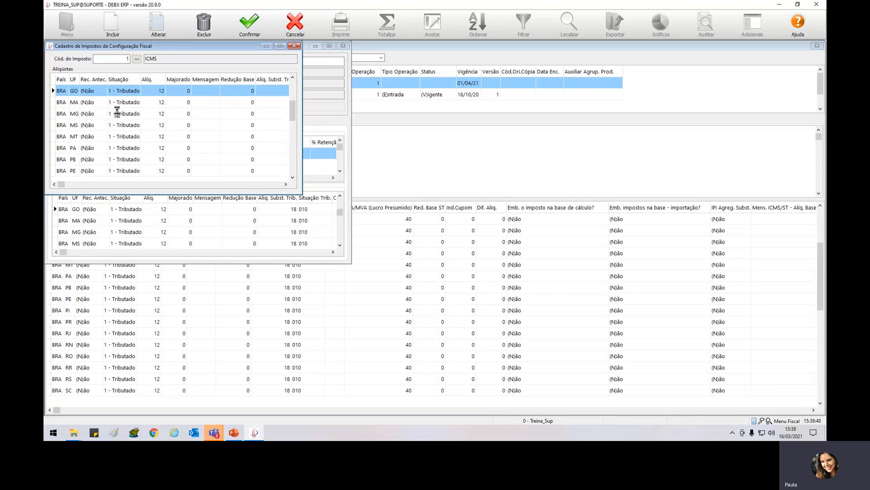
pyautogui.click(254, 29)
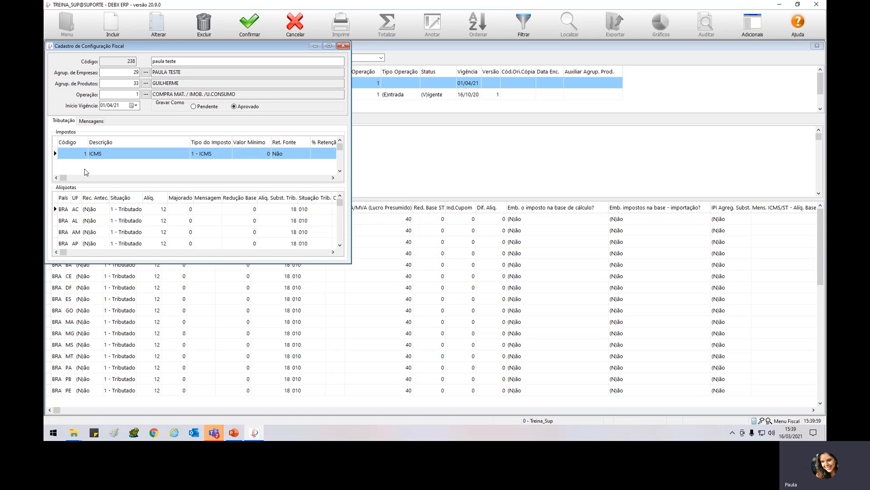
# - Add a new tax to the fiscal configuration and choose code 2, IPI, for it
pyautogui.click(113, 25)
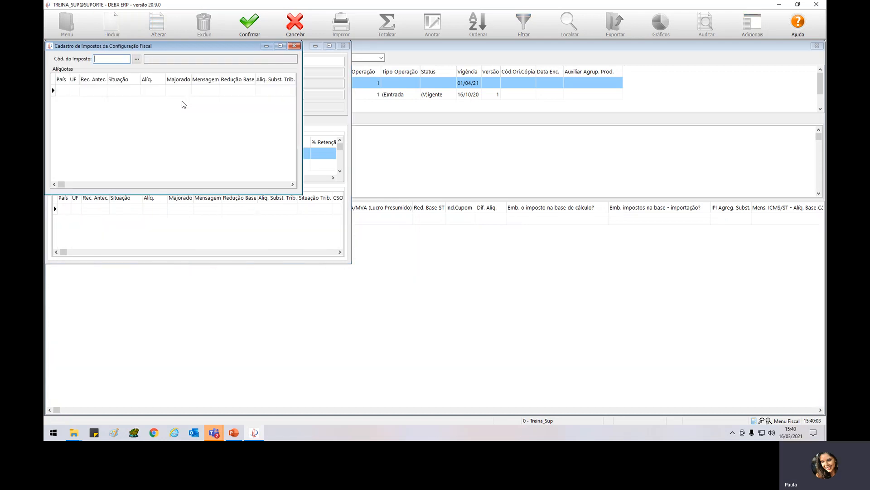
pyautogui.click(136, 58)
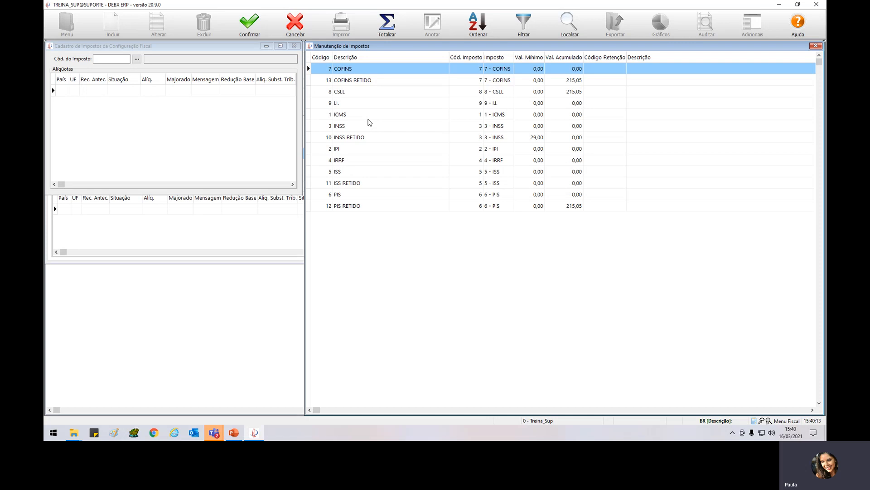
pyautogui.click(368, 119)
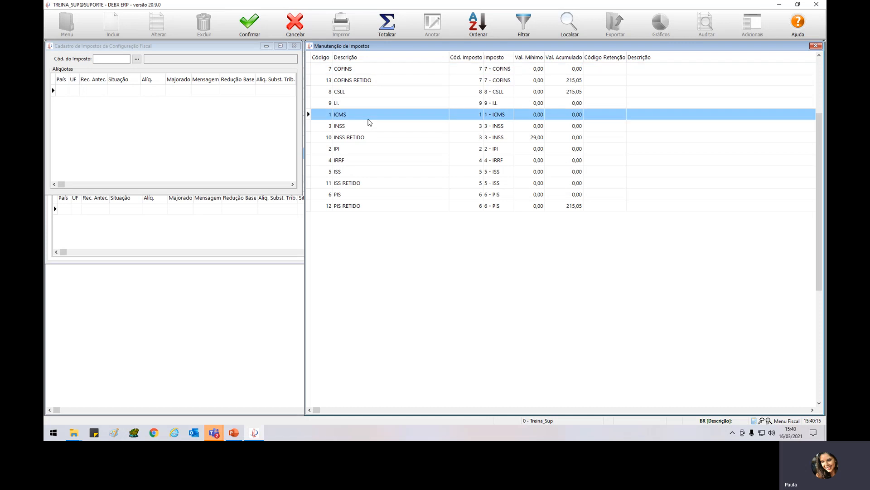
pyautogui.doubleClick(349, 150)
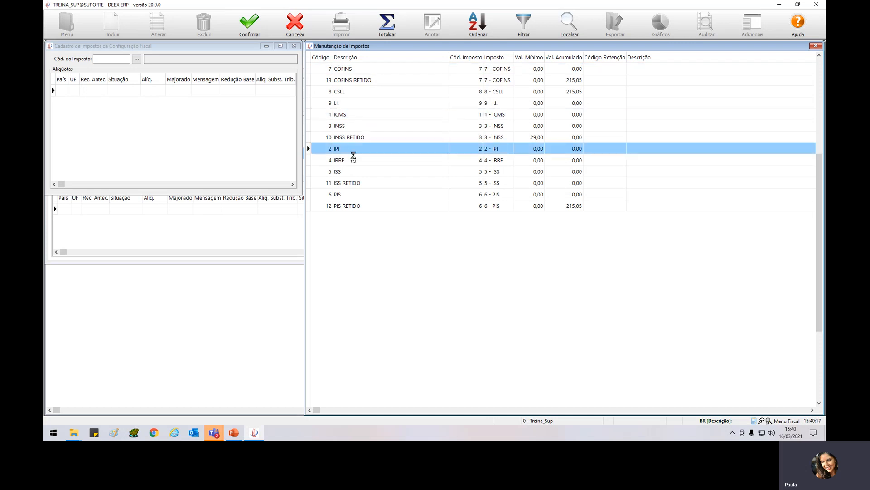
# - Register the IPI entry for all states with situation 2 - Isento, origin 0 - Nacional and taxation 02-Entrada isenta, and save the tax
pyautogui.click(113, 27)
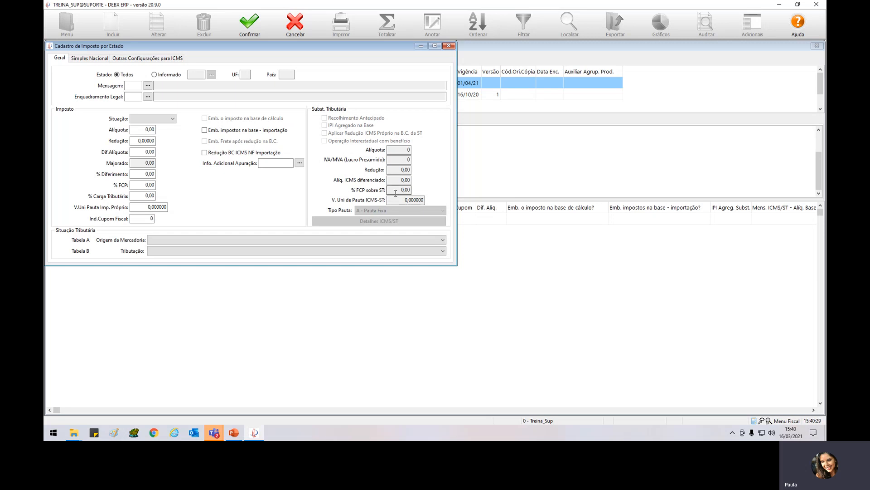
pyautogui.click(166, 118)
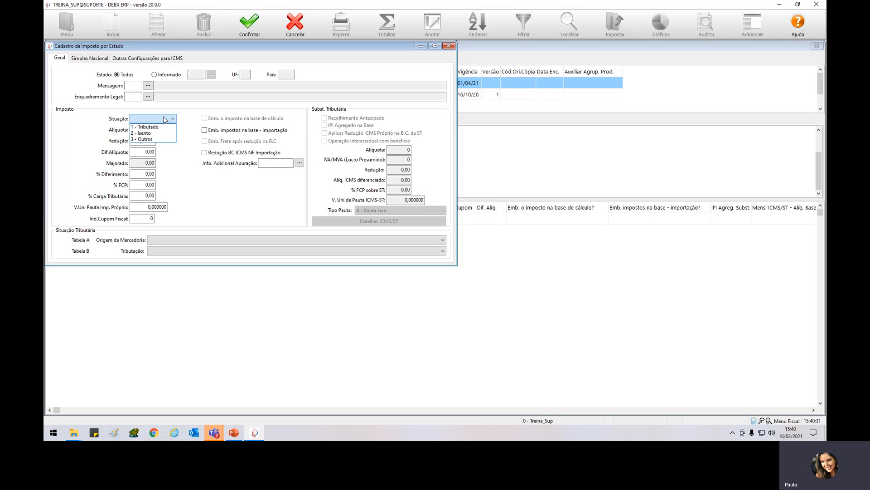
pyautogui.click(159, 133)
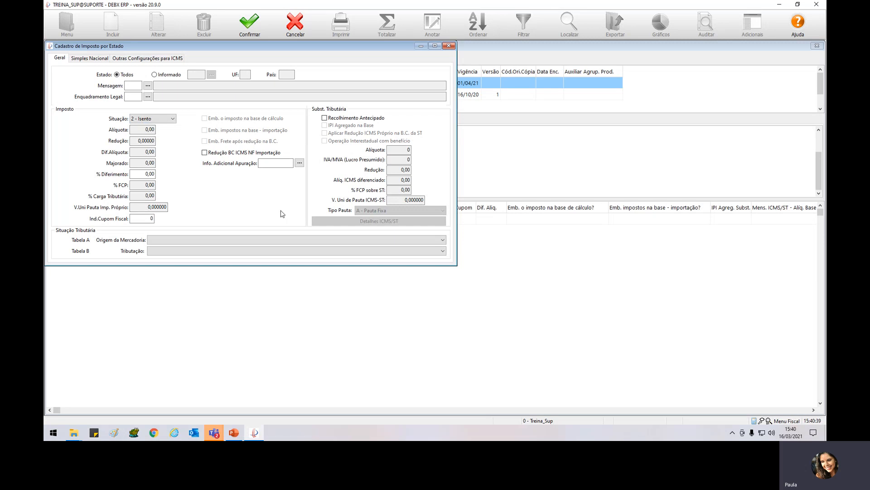
pyautogui.click(179, 241)
pyautogui.click(172, 249)
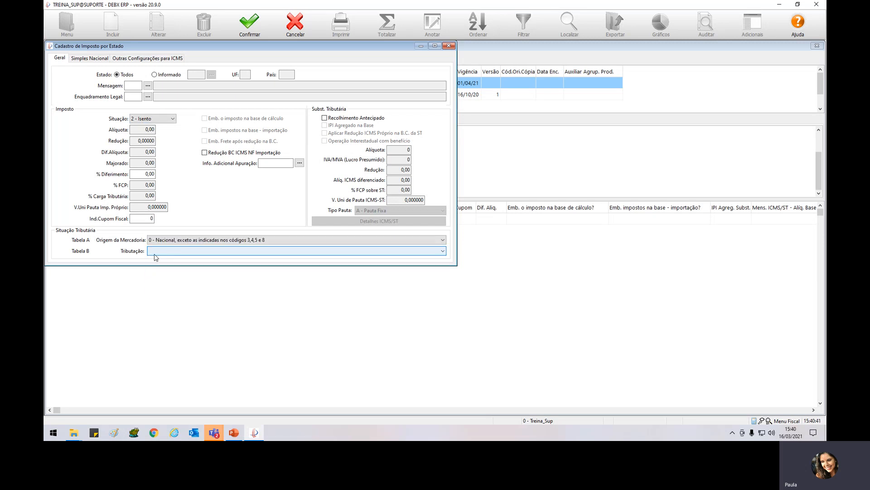
pyautogui.click(156, 252)
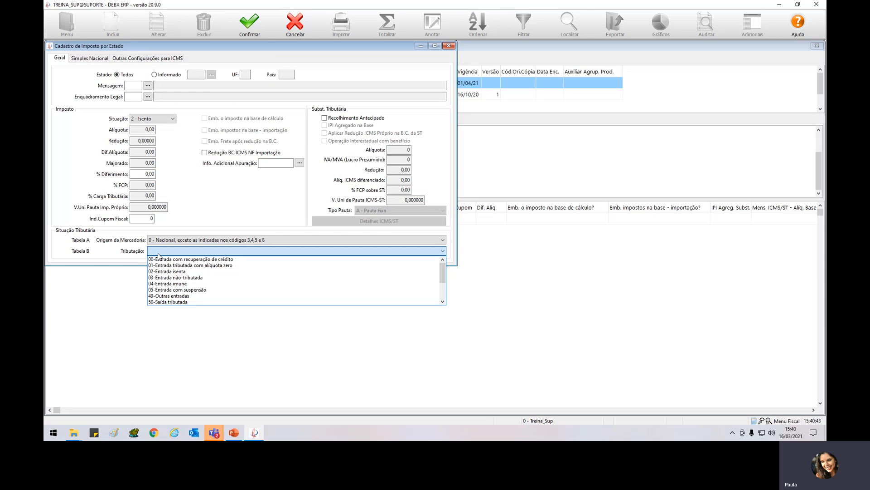
pyautogui.scroll(-1, 179, 274)
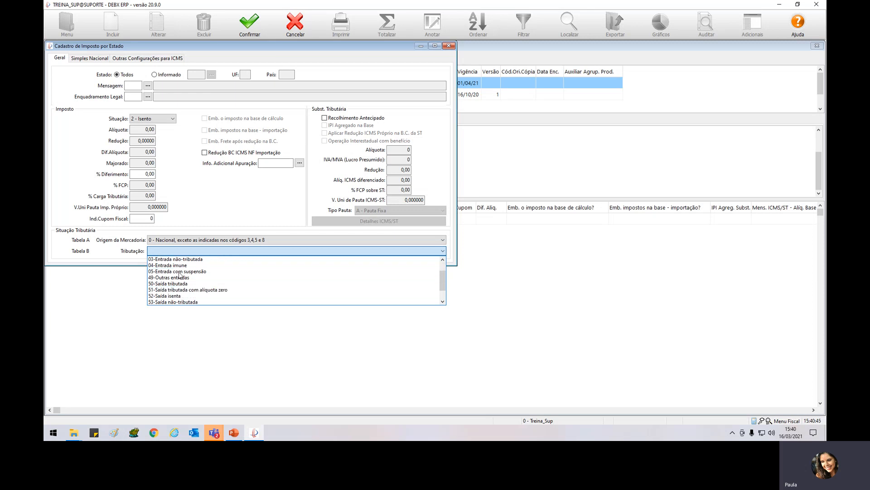
pyautogui.scroll(1, 180, 273)
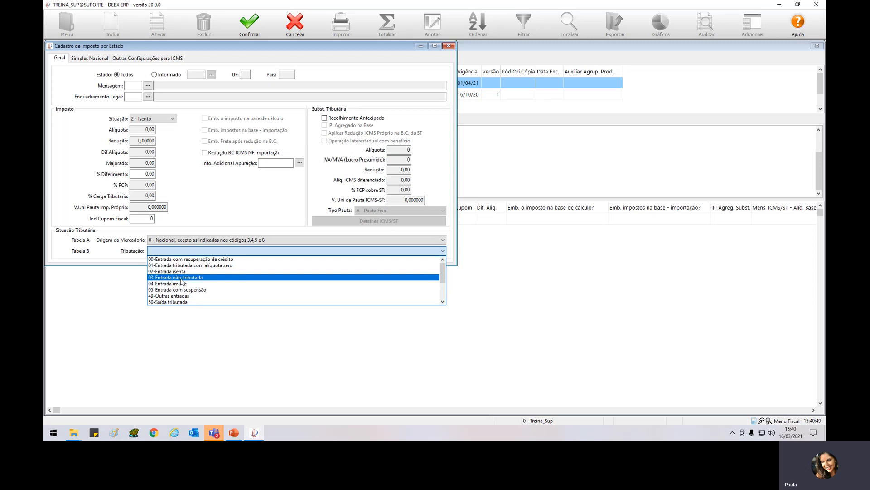
pyautogui.click(173, 272)
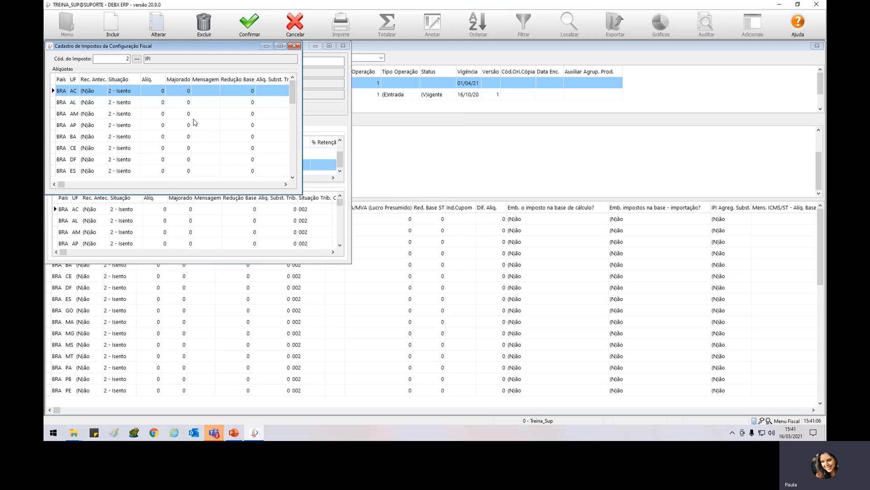
pyautogui.click(248, 24)
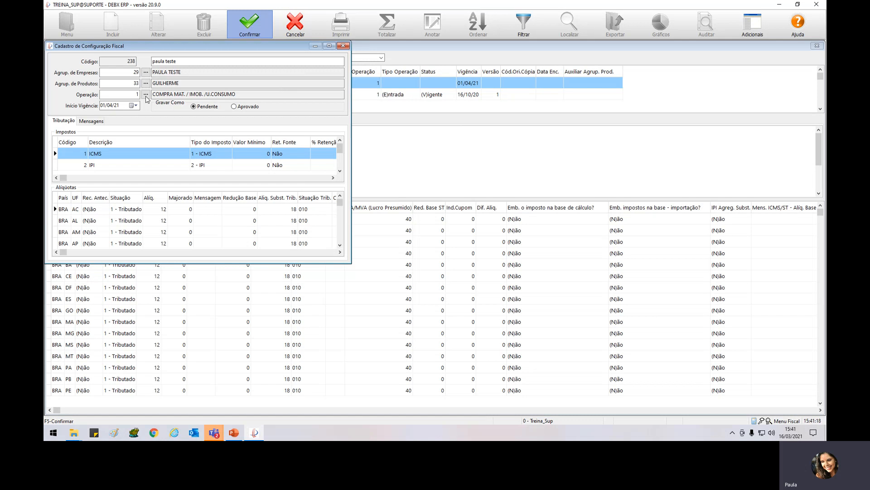
# - Filter the fiscal configurations by product group 33 and clear the composite filter on status
pyautogui.click(279, 59)
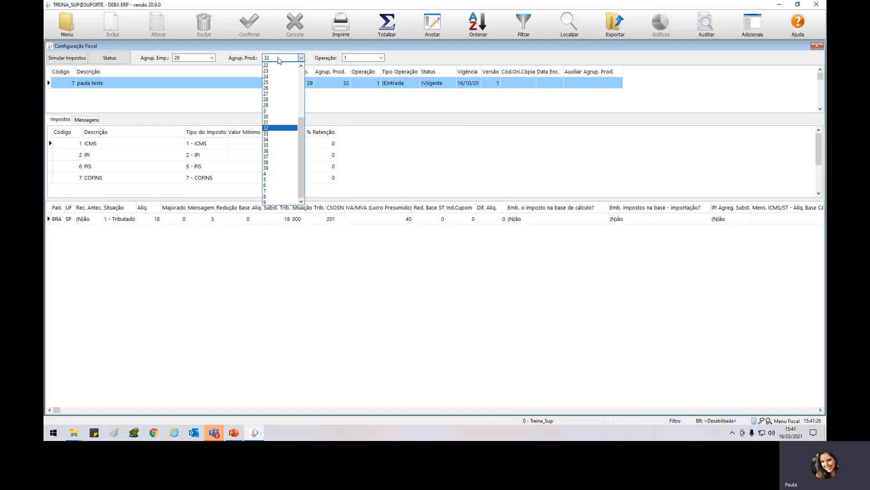
pyautogui.press('3')
pyautogui.press('3')
pyautogui.press('Return')
pyautogui.click(295, 98)
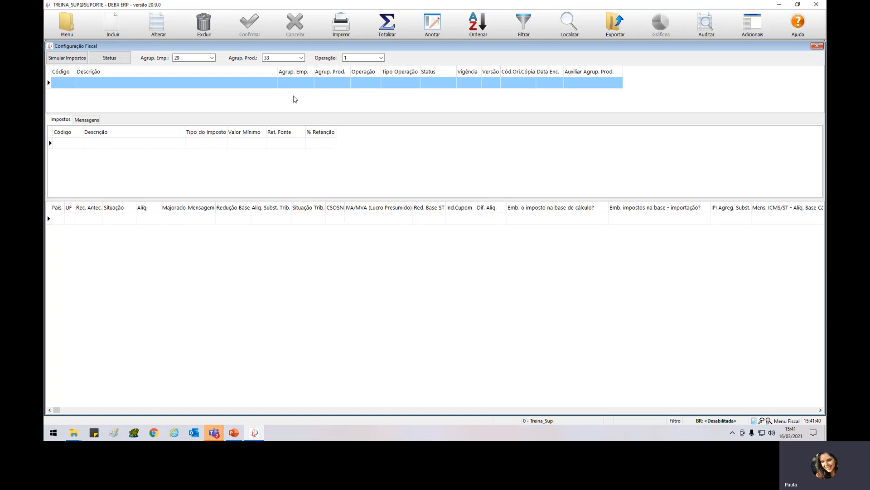
pyautogui.click(525, 25)
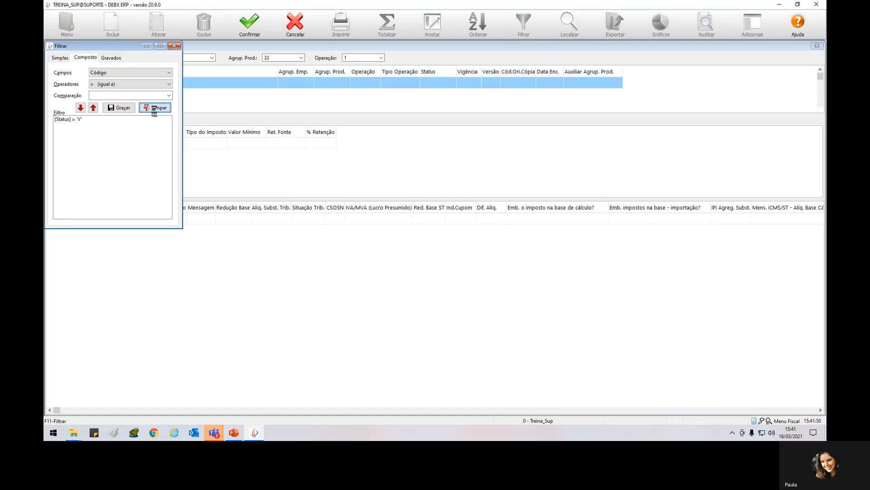
pyautogui.click(154, 108)
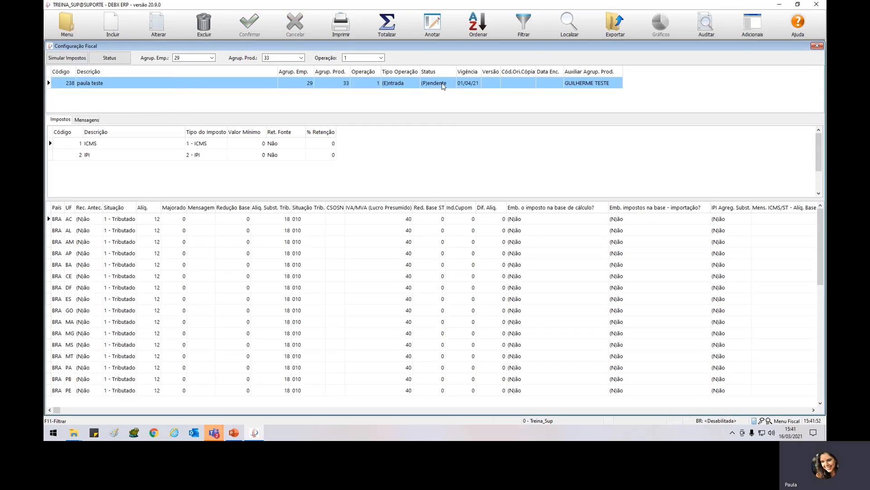
# - View the IPI rates of the product group 33 configuration, approve the configuration and refresh the list
pyautogui.click(109, 154)
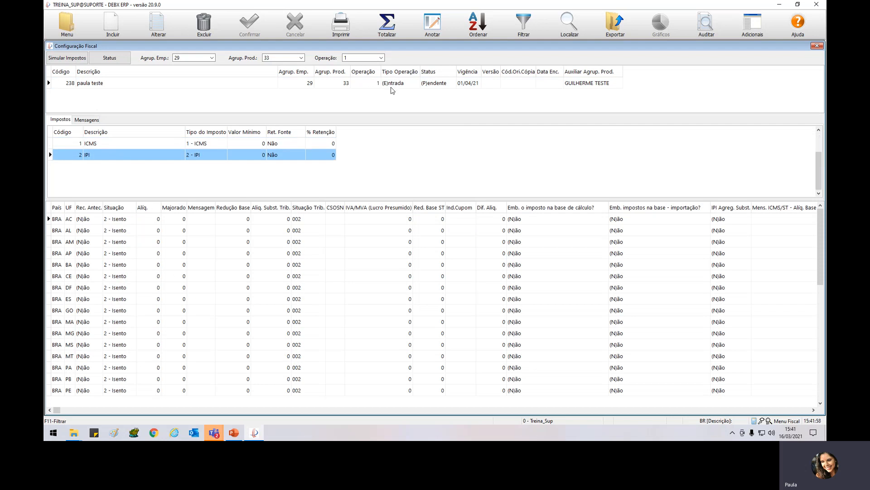
pyautogui.click(111, 57)
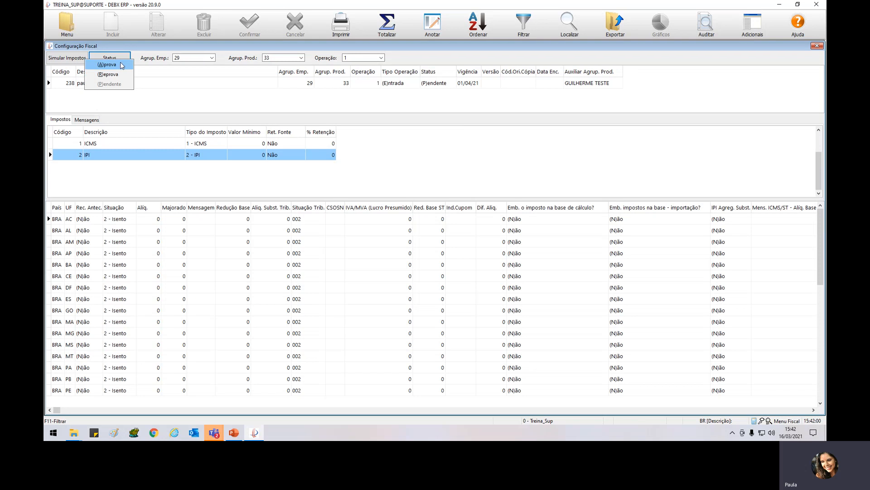
pyautogui.click(121, 65)
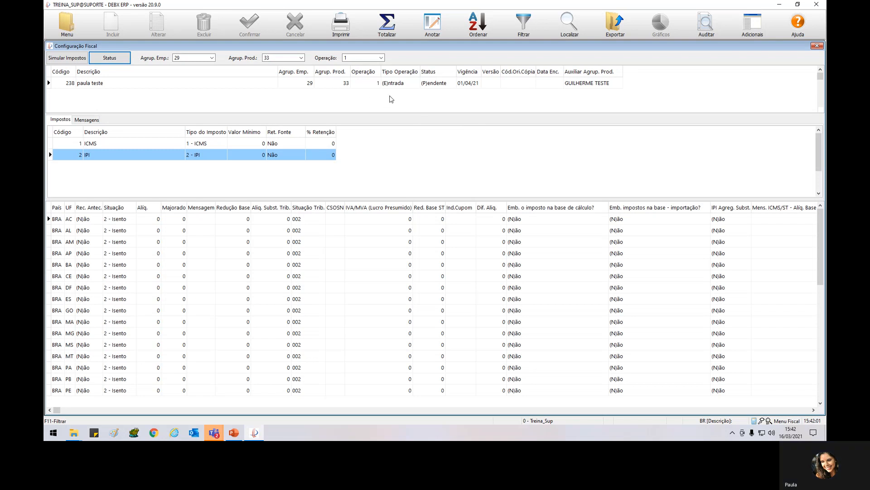
pyautogui.moveTo(257, 434)
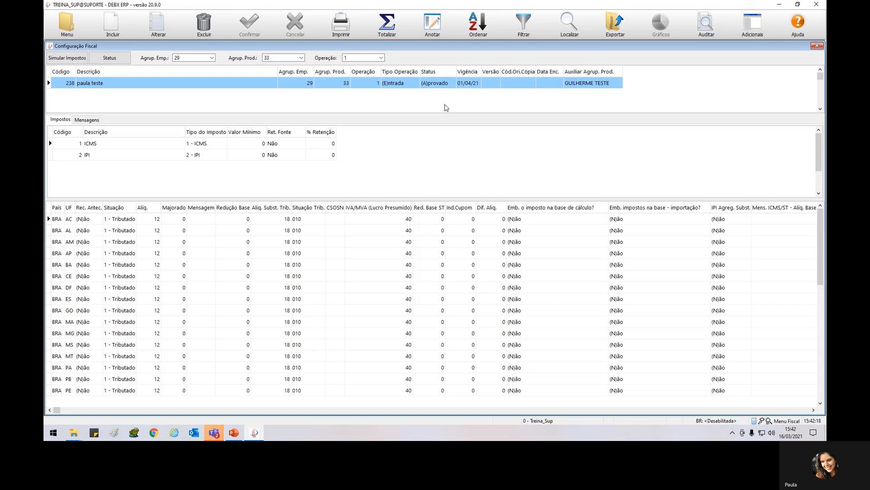
pyautogui.press('F11')
pyautogui.press('F5')
# - Set the validity start date of the product group 33 fiscal configuration to 16/03/21, save it and approve the configuration
pyautogui.click(750, 29)
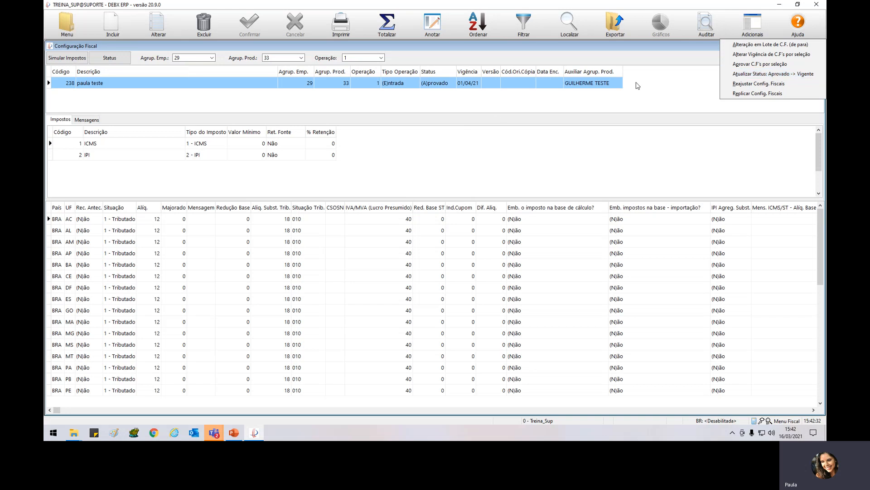
pyautogui.click(446, 87)
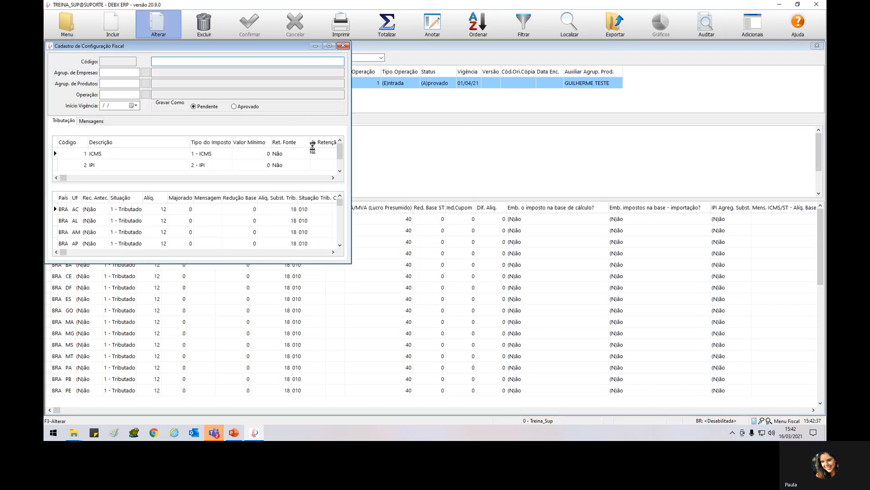
pyautogui.click(121, 105)
pyautogui.write('160321')
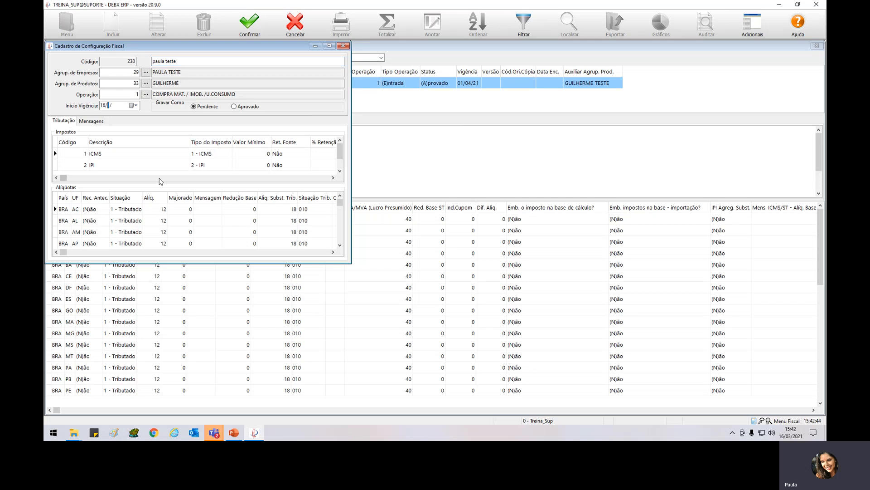
pyautogui.click(256, 31)
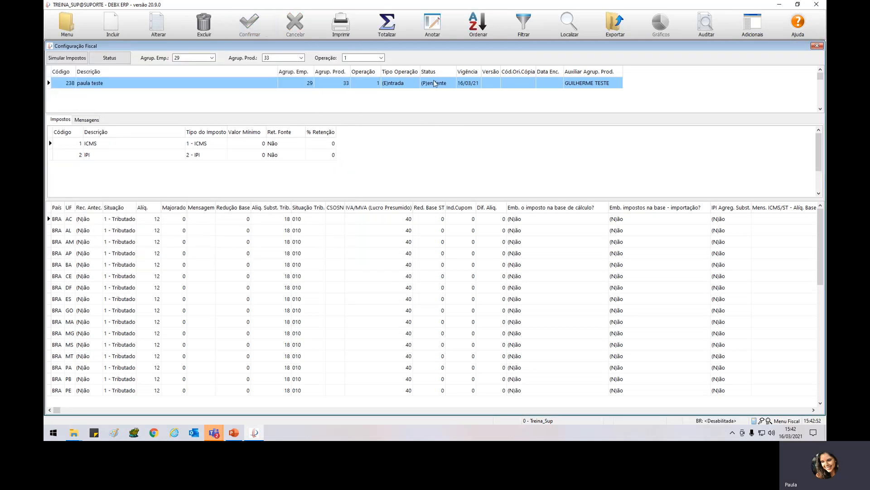
pyautogui.click(110, 58)
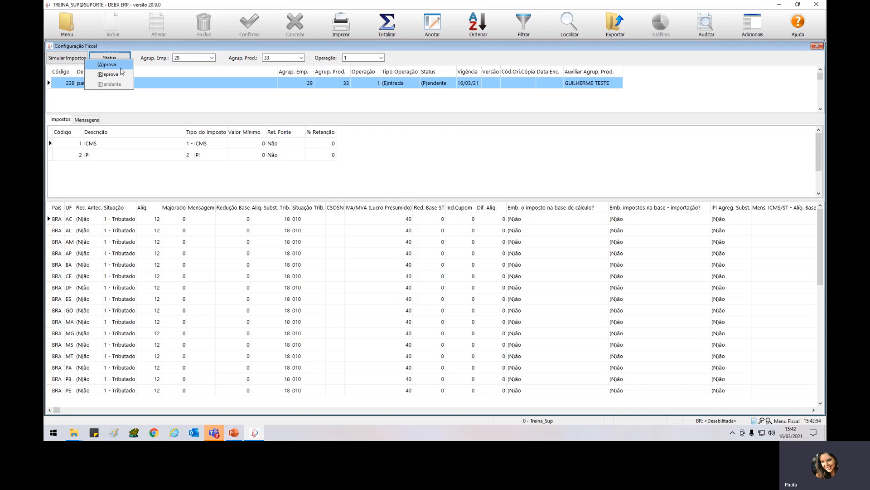
pyautogui.click(120, 67)
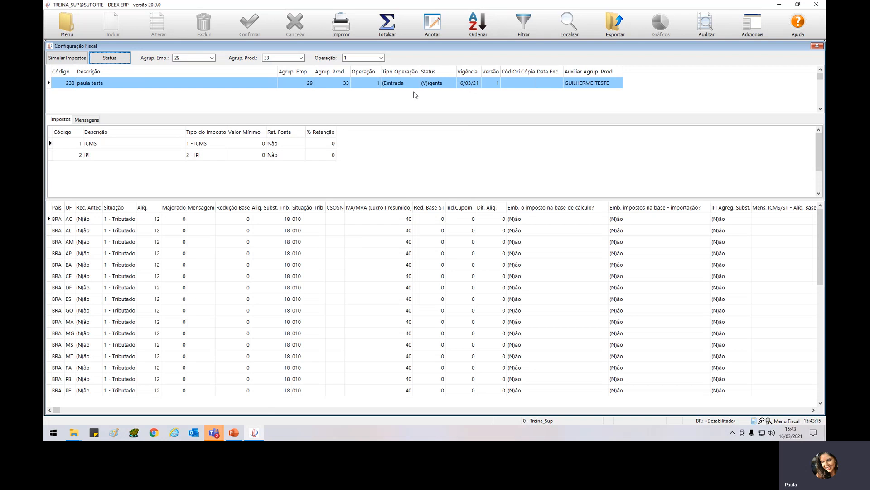
# - View the window for adjusting fiscal configurations (Reajustar Config. Fiscais) and close it without making changes
pyautogui.click(760, 29)
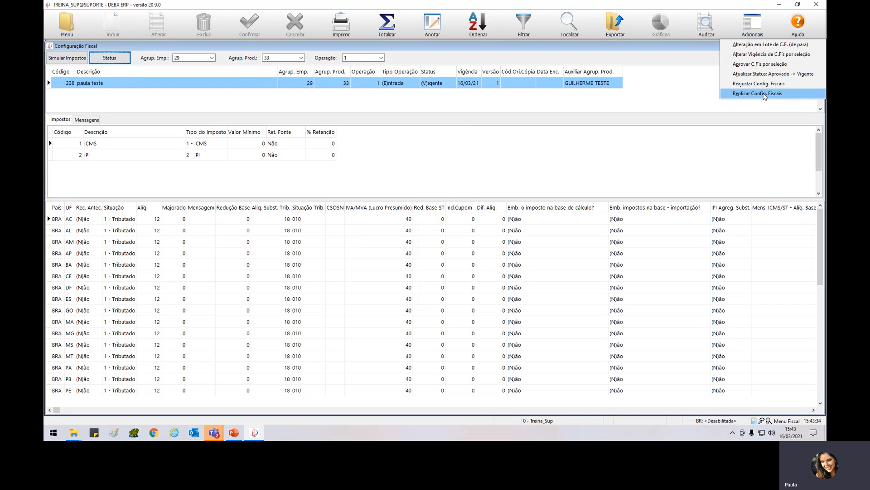
pyautogui.click(356, 103)
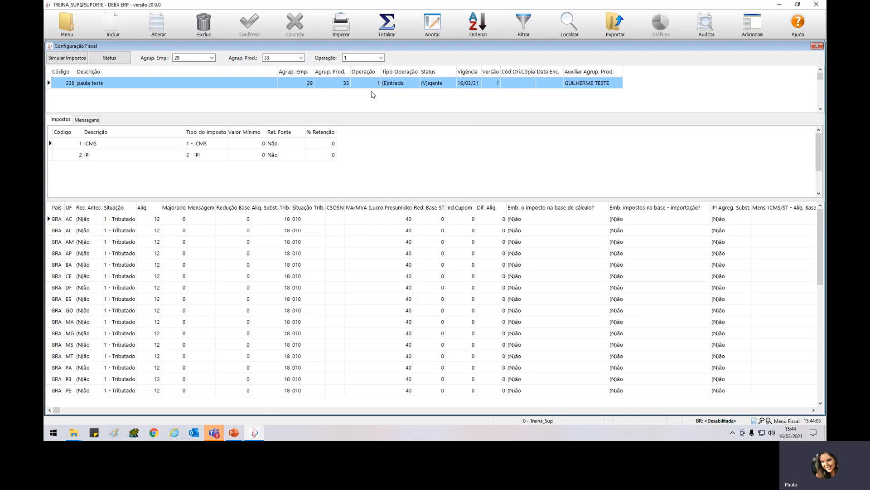
pyautogui.click(760, 33)
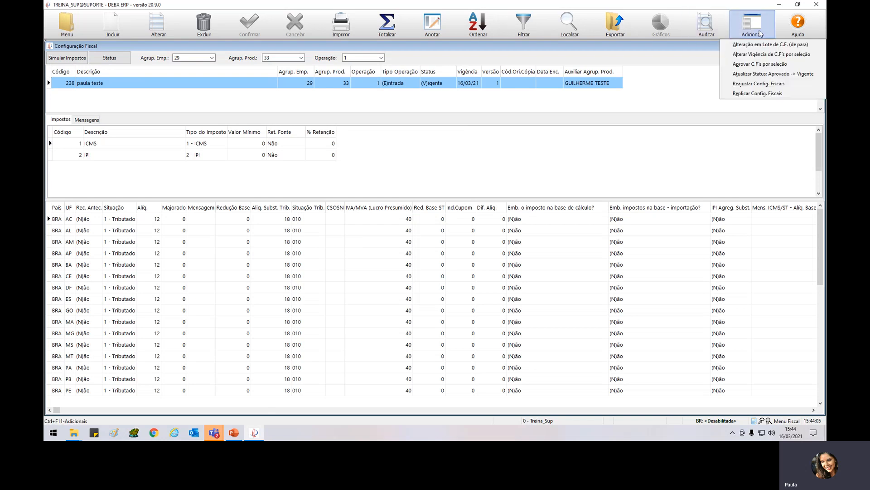
pyautogui.click(756, 84)
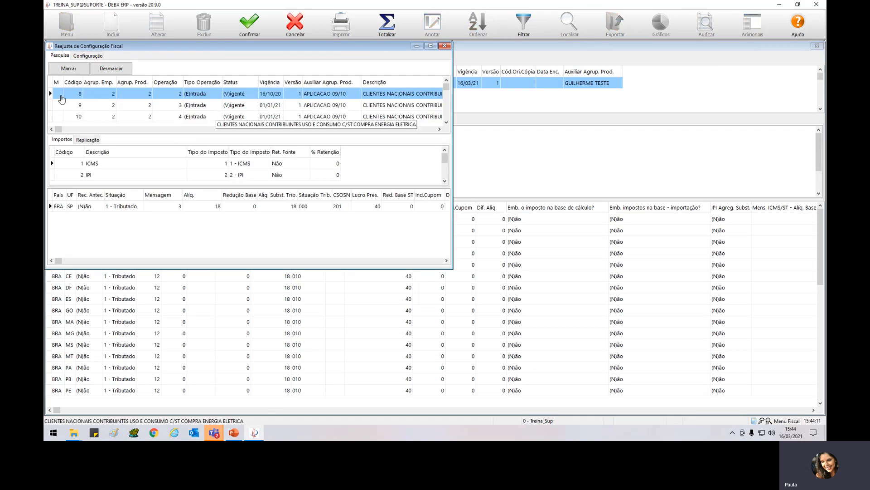
pyautogui.click(445, 46)
# - Review the replication options for the current fiscal configuration (Replicar Config. Fiscais) and close them without replicating anything
pyautogui.click(752, 25)
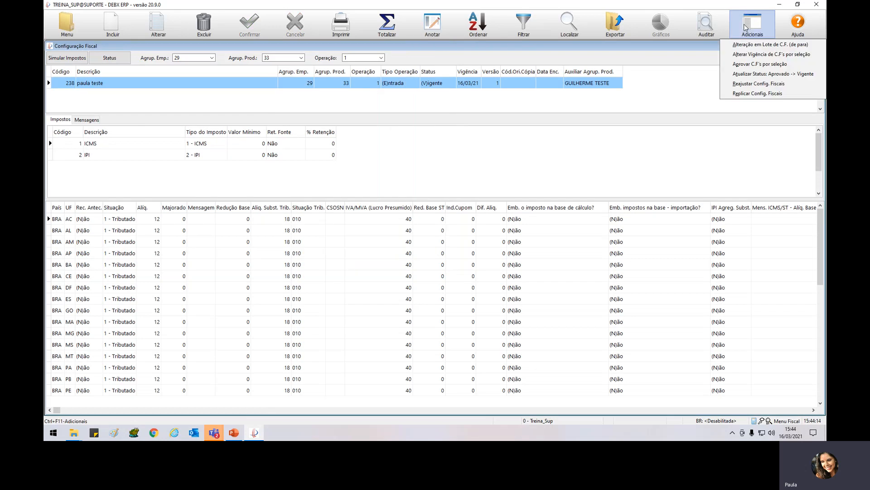
pyautogui.click(759, 94)
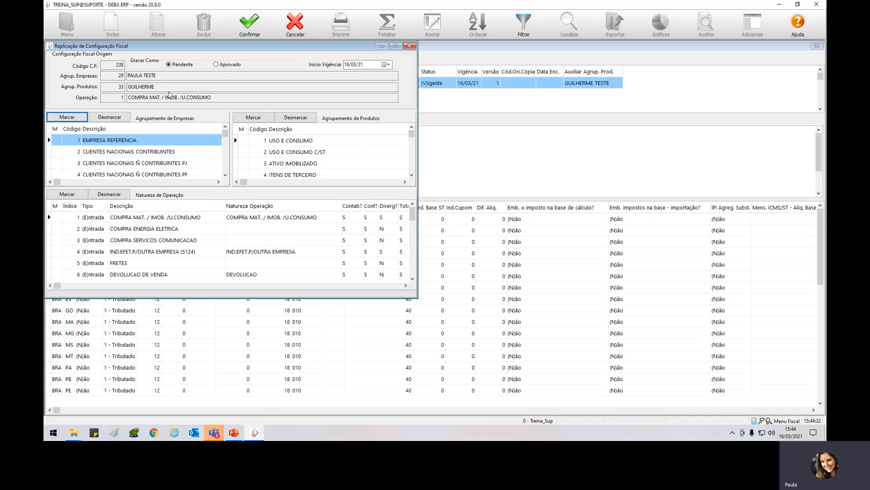
pyautogui.click(410, 47)
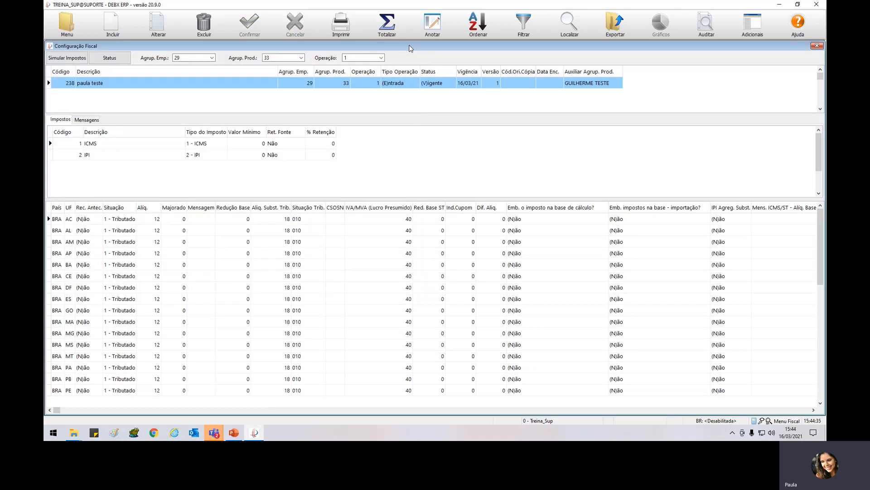
pyautogui.click(755, 36)
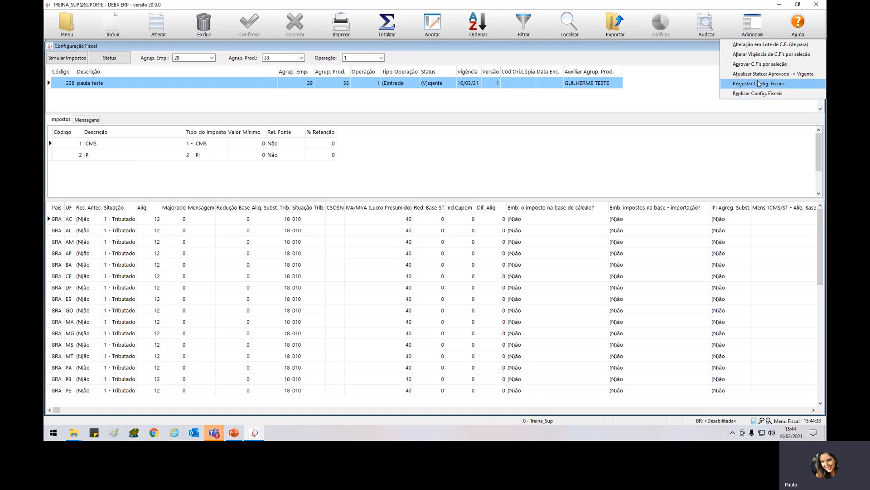
pyautogui.click(648, 108)
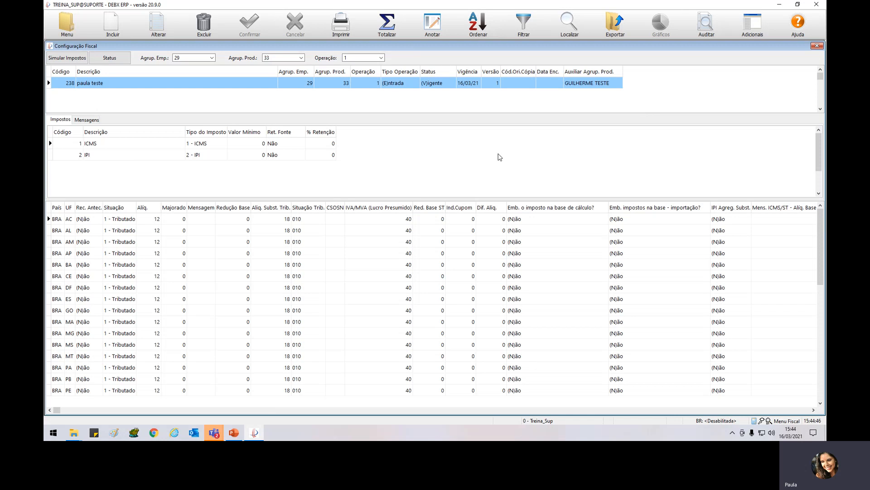
# - Switch to the PowerPoint presentation to view the slide on Natureza das operações, glancing back at the ERP's fiscal configuration
pyautogui.click(237, 436)
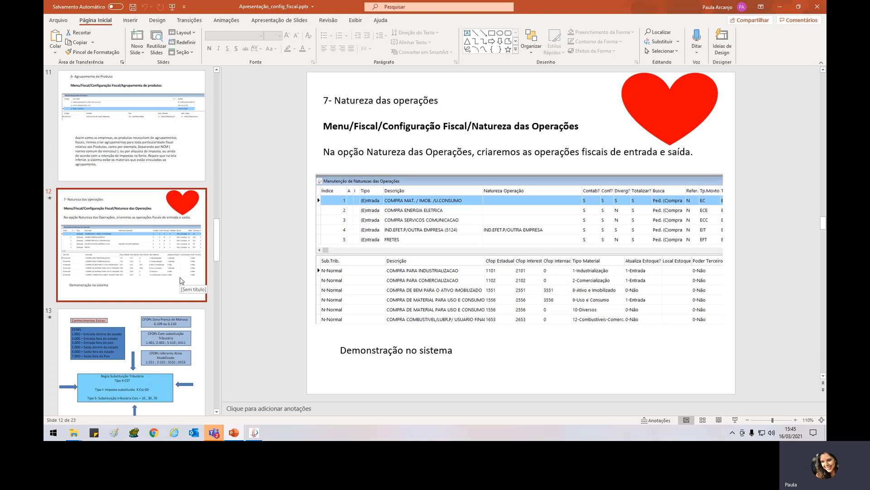
pyautogui.click(254, 432)
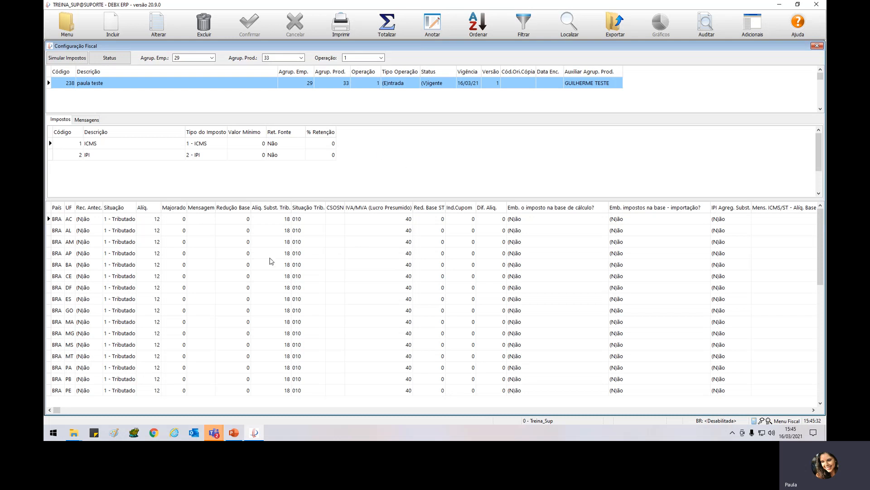
pyautogui.click(233, 433)
# - Switch to the Teams meeting window and request to stop the meeting recording
pyautogui.moveTo(215, 436)
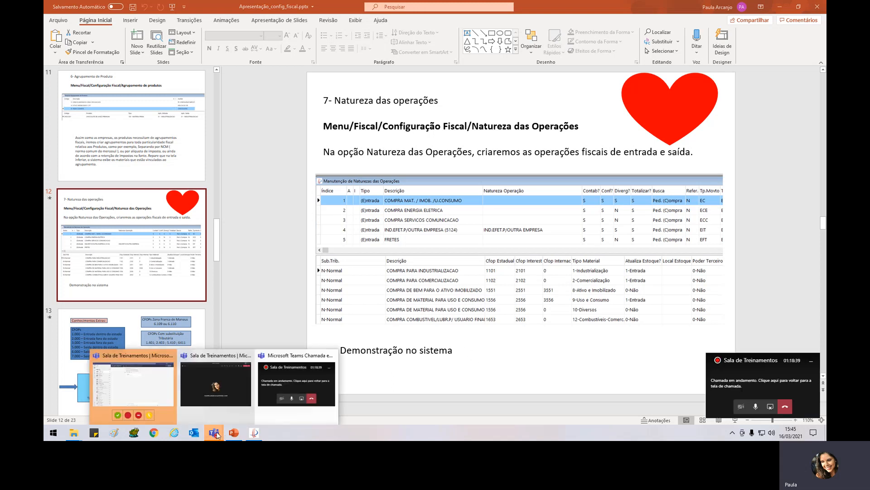
pyautogui.click(217, 389)
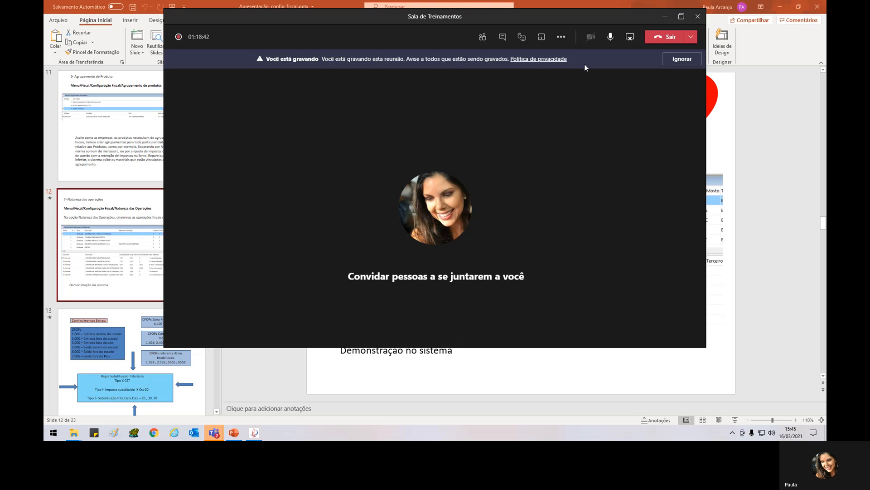
pyautogui.click(561, 37)
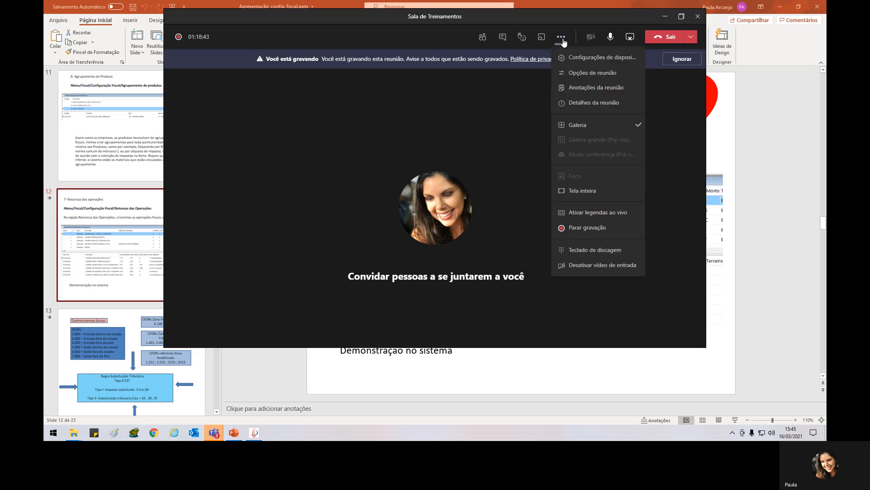
pyautogui.click(596, 226)
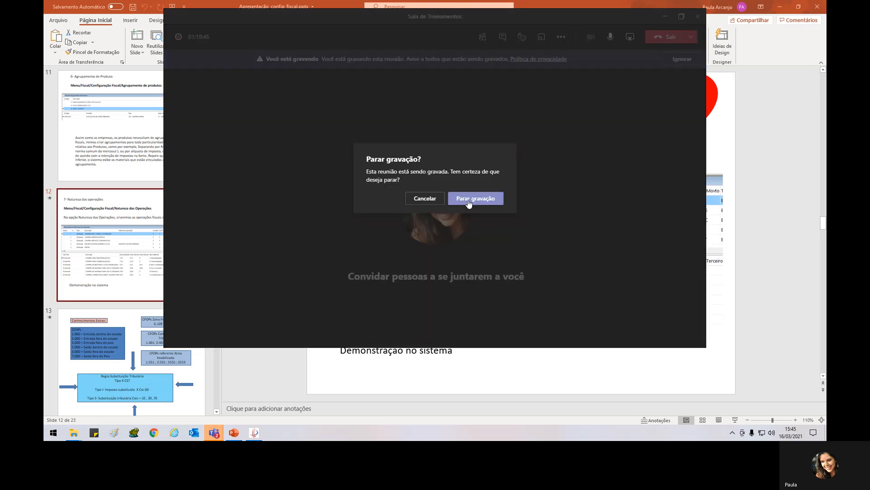